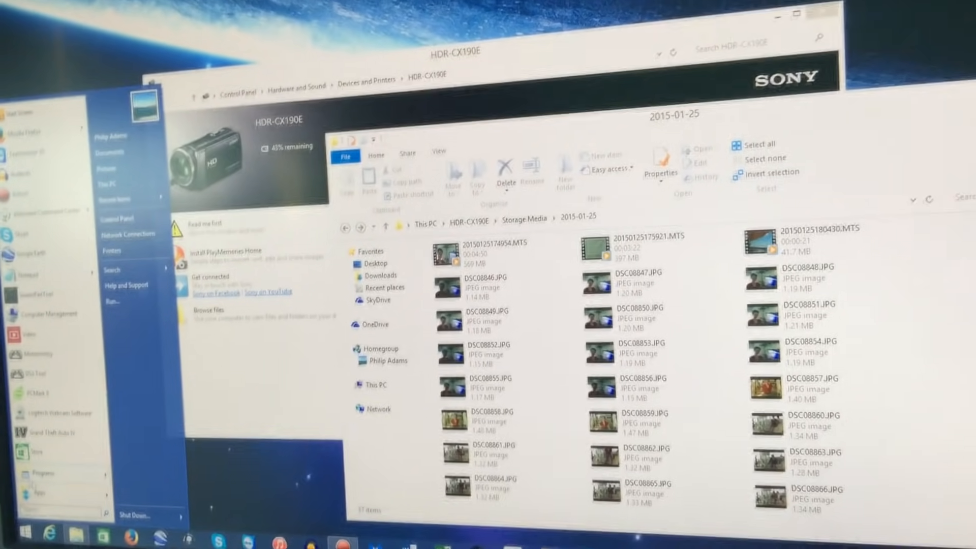
- Open the Archive and Videos (F:) drive from This PC
{"action": "mouse_move", "coordinate": [42, 474]}
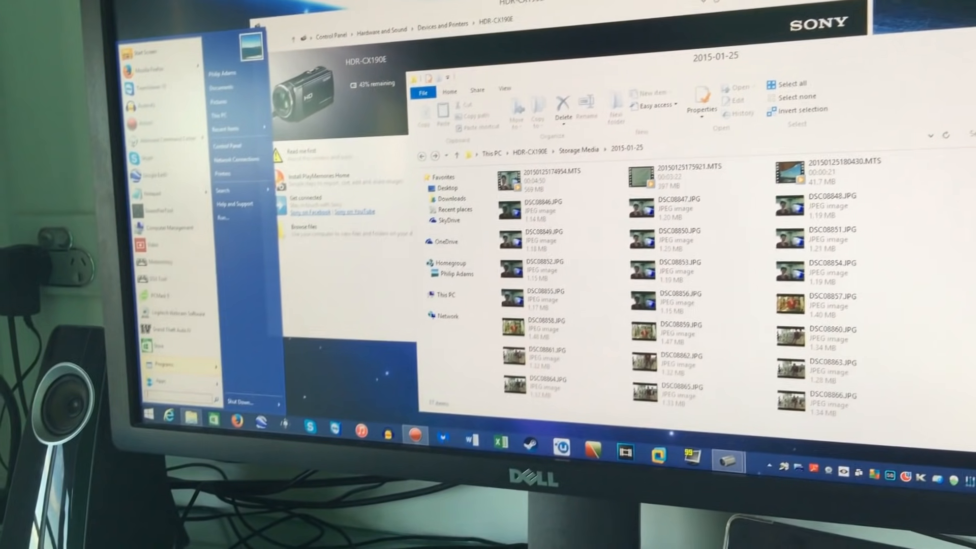
{"action": "type", "text": "DI"}
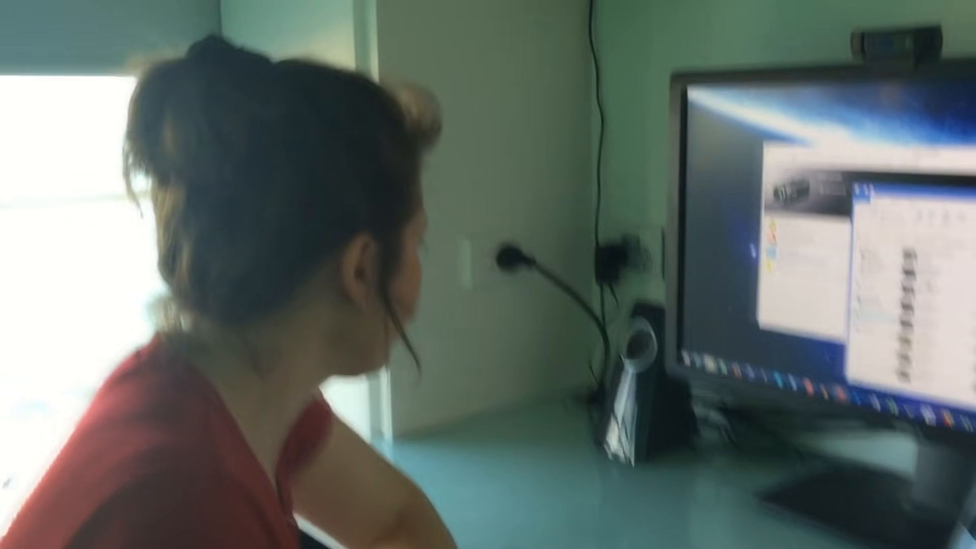
{"action": "key", "text": "super"}
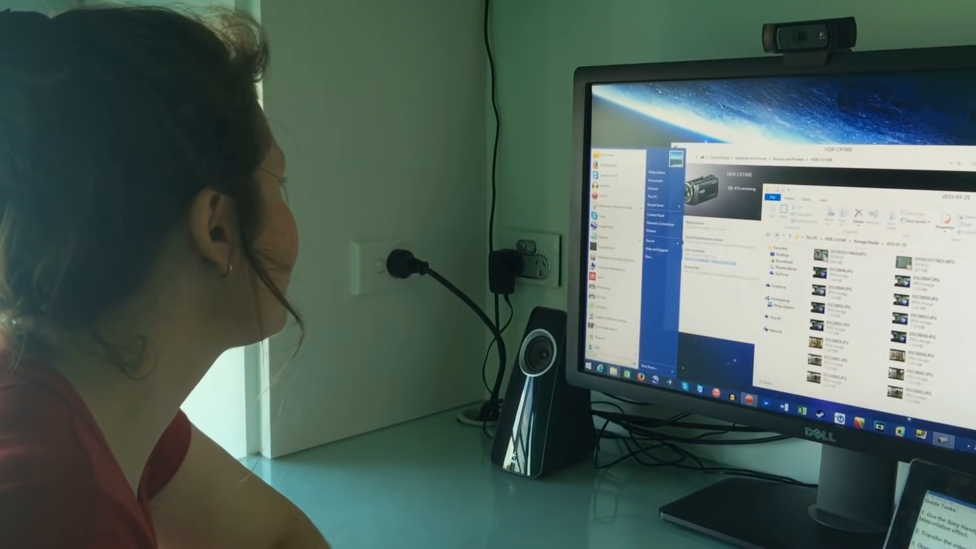
{"action": "left_click", "coordinate": [632, 201]}
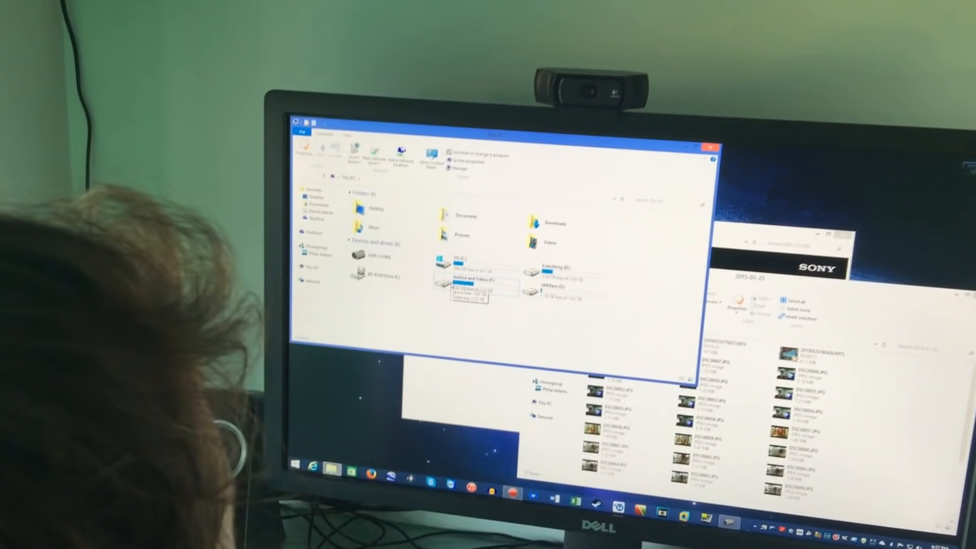
{"action": "double_click", "coordinate": [451, 285]}
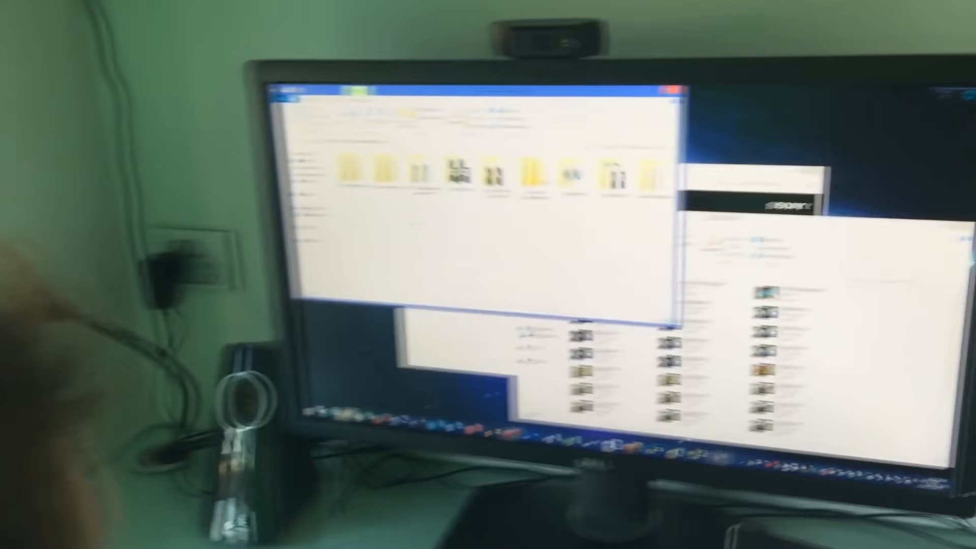
- Create a new folder named Video on the Archive and Videos (F:) drive
{"action": "right_click", "coordinate": [292, 343]}
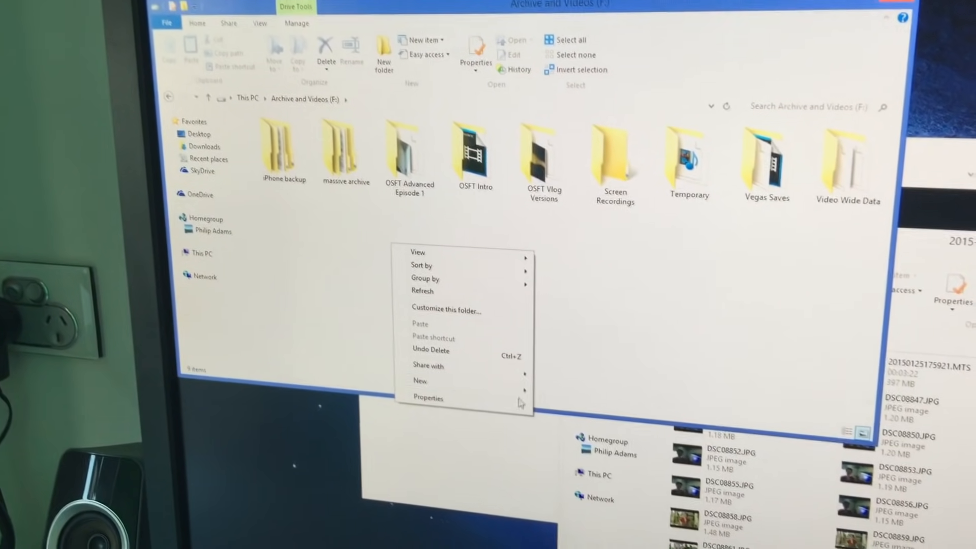
{"action": "mouse_move", "coordinate": [457, 377]}
{"action": "left_click", "coordinate": [556, 397]}
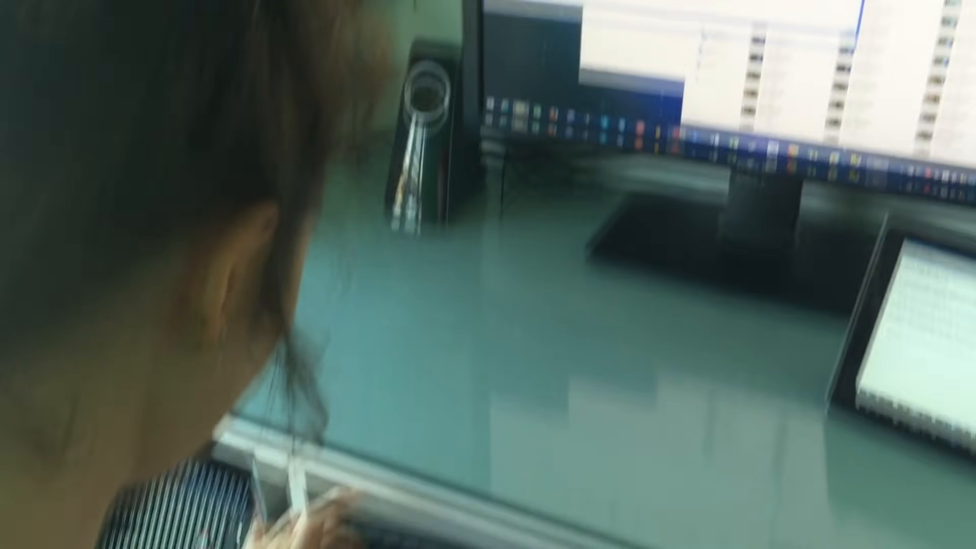
{"action": "type", "text": "Video"}
{"action": "left_click", "coordinate": [436, 303]}
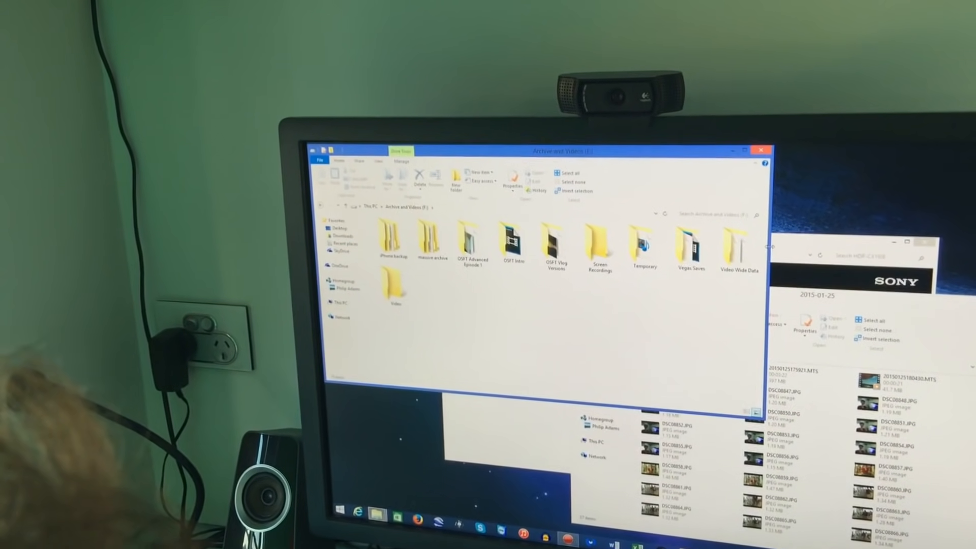
- Narrow the Archive and Videos (F:) window to uncover the camcorder's files, and dismiss the error dialog
{"action": "left_click_drag", "start_coordinate": [742, 253], "coordinate": [649, 252]}
{"action": "left_click_drag", "start_coordinate": [660, 290], "coordinate": [620, 290]}
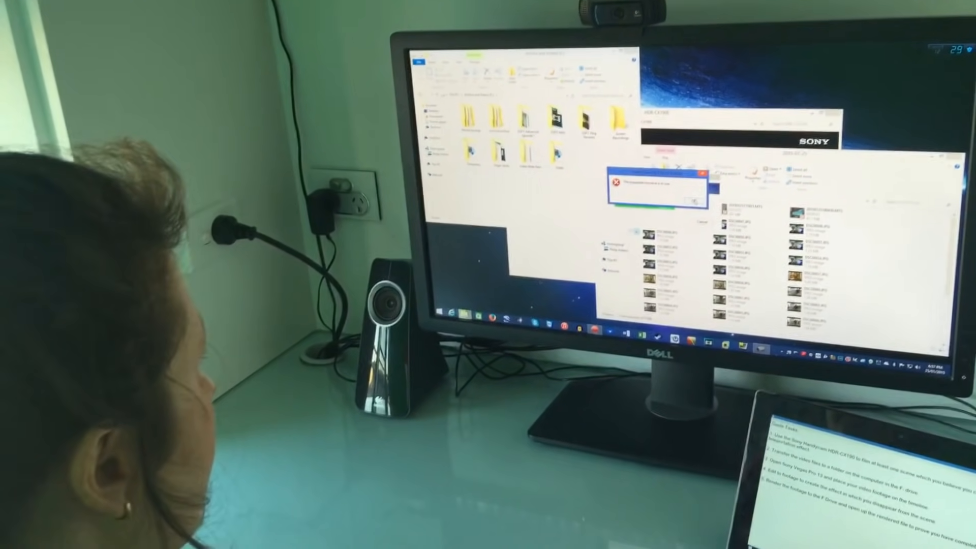
{"action": "left_click", "coordinate": [604, 221]}
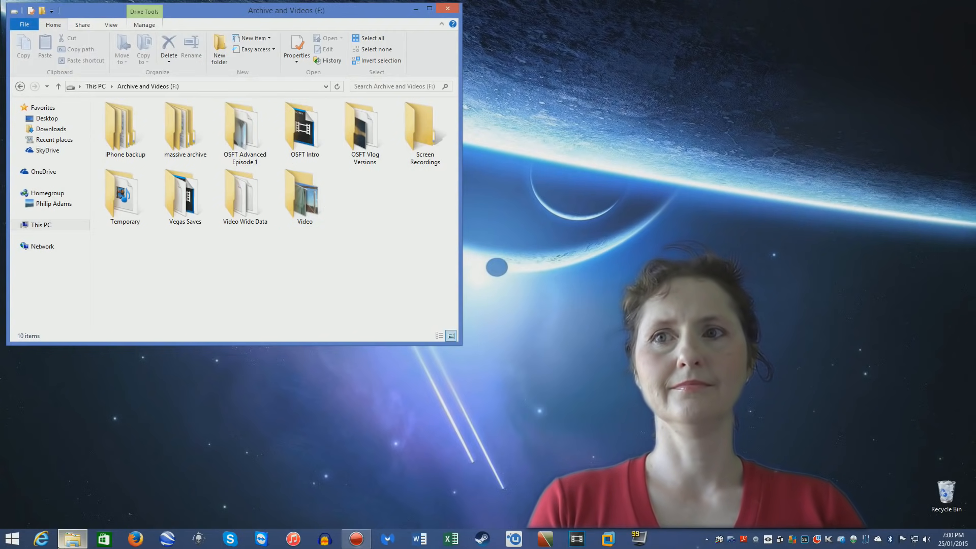
- Try to launch the video editor by searching for "sony vegas", and dismiss the error dialog
{"action": "left_click", "coordinate": [23, 538]}
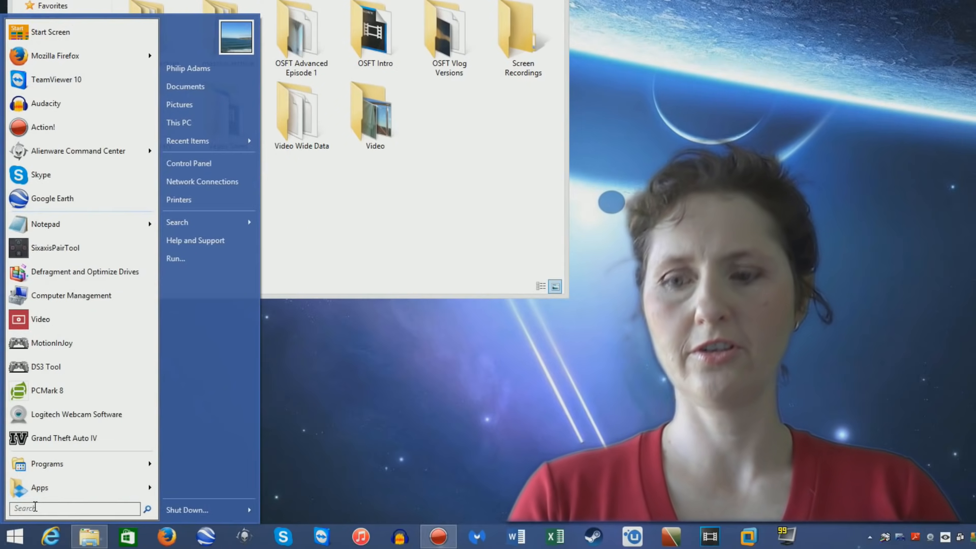
{"action": "type", "text": "so"}
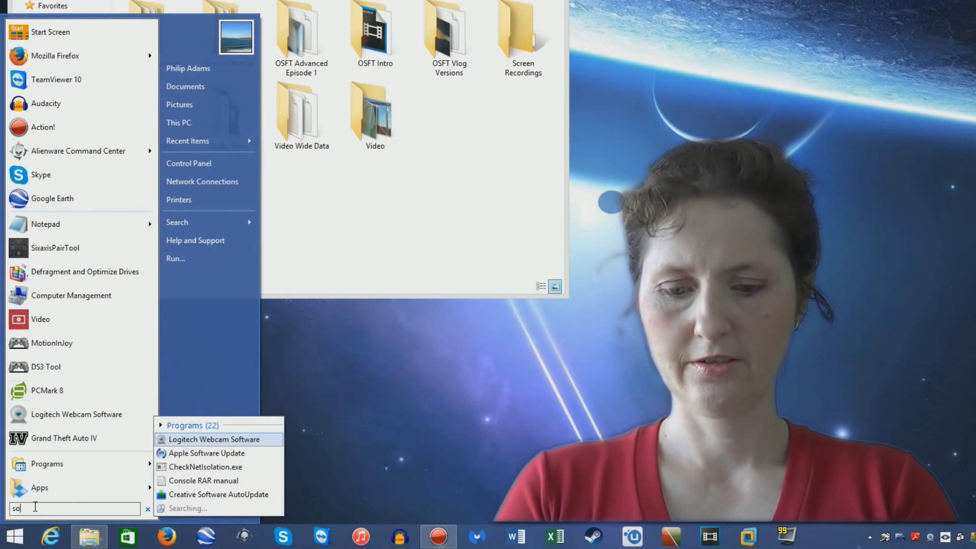
{"action": "type", "text": "ny vega"}
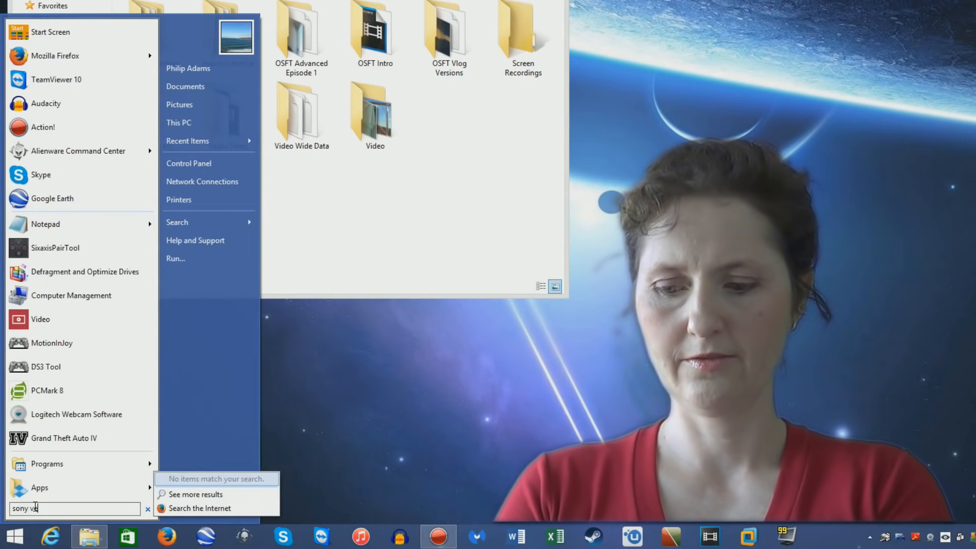
{"action": "type", "text": "s"}
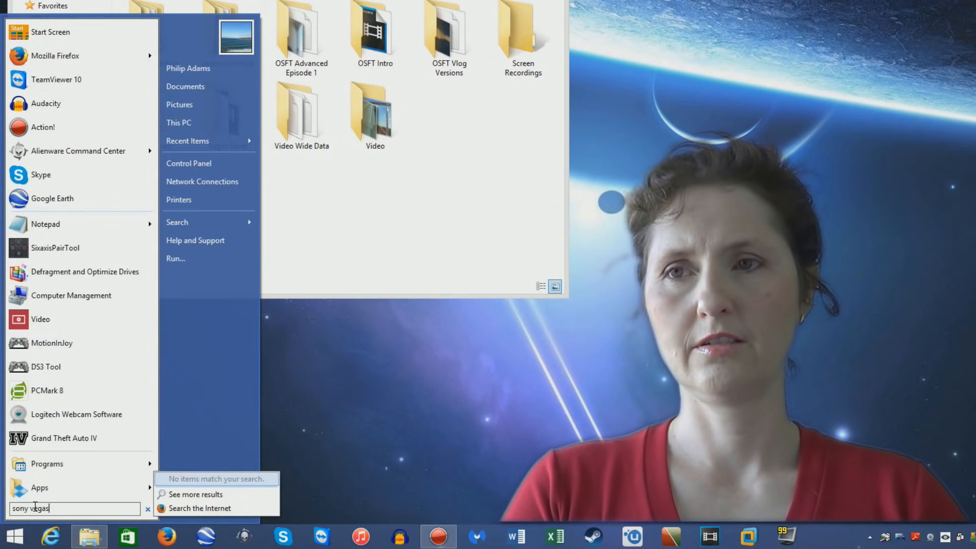
{"action": "key", "text": "Return"}
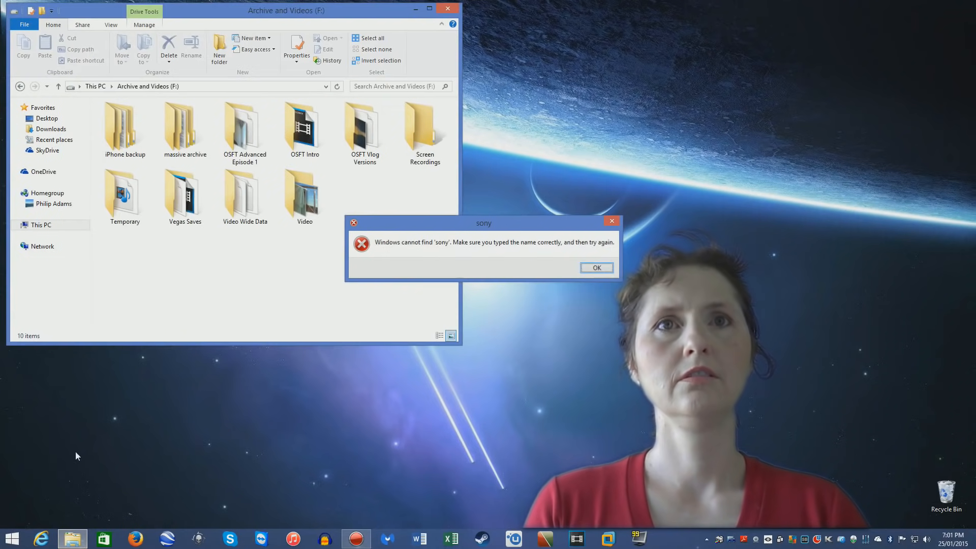
{"action": "key", "text": "Return"}
- Search the installed programs for "veg" and launch Vegas Pro 13.0 (64-bit)
{"action": "key", "text": "super"}
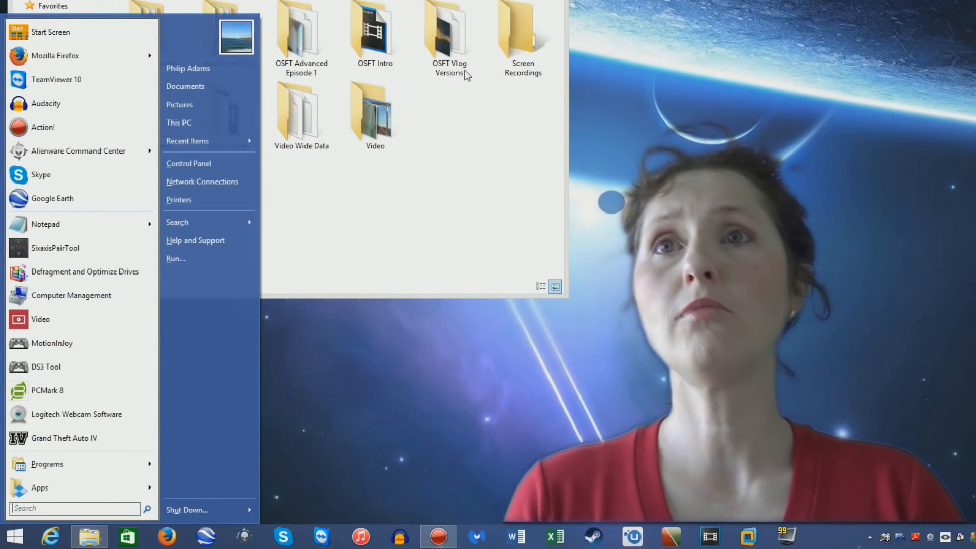
{"action": "mouse_move", "coordinate": [236, 144]}
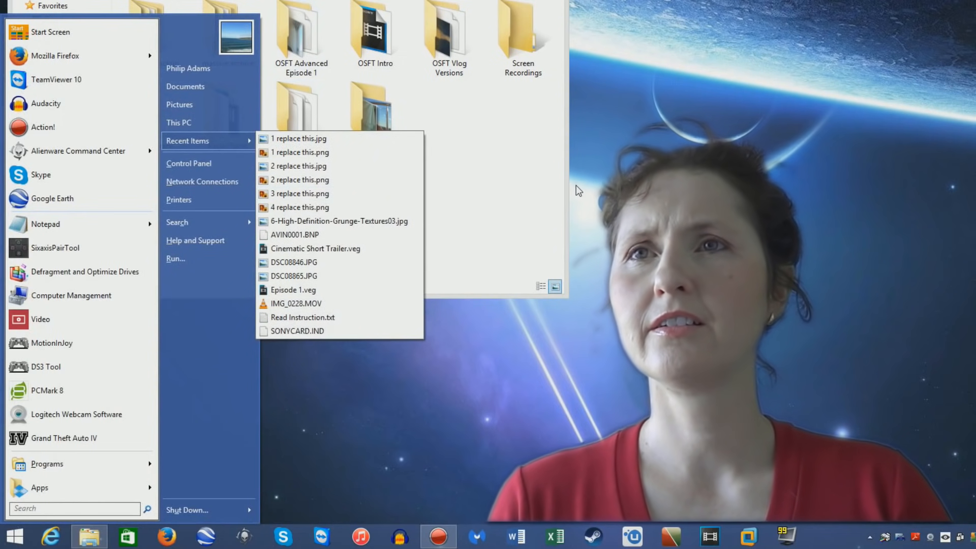
{"action": "left_click", "coordinate": [42, 507]}
{"action": "type", "text": "veg"}
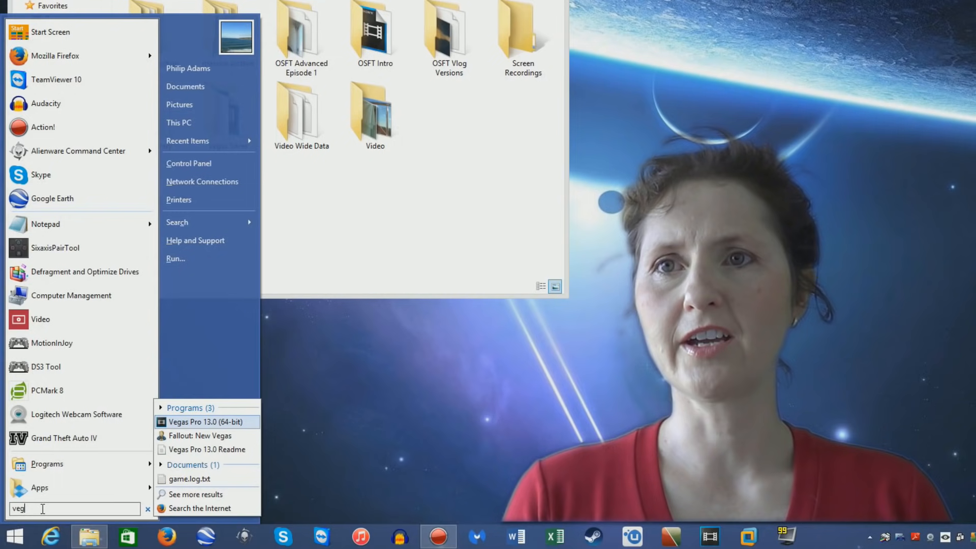
{"action": "left_click", "coordinate": [183, 426]}
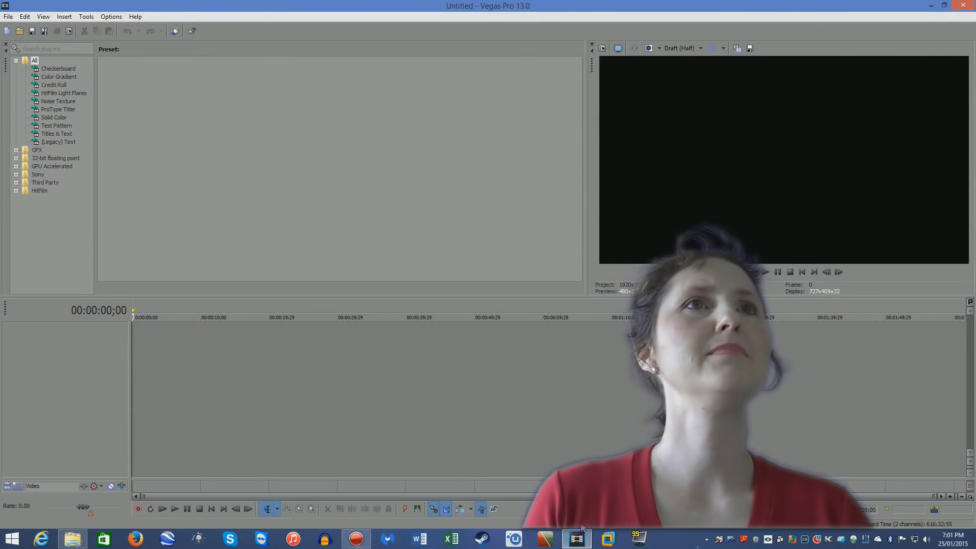
- Arrange a narrowed Archive and Videos (F:) window and a reduced Vegas Pro window side by side
{"action": "left_click", "coordinate": [929, 5]}
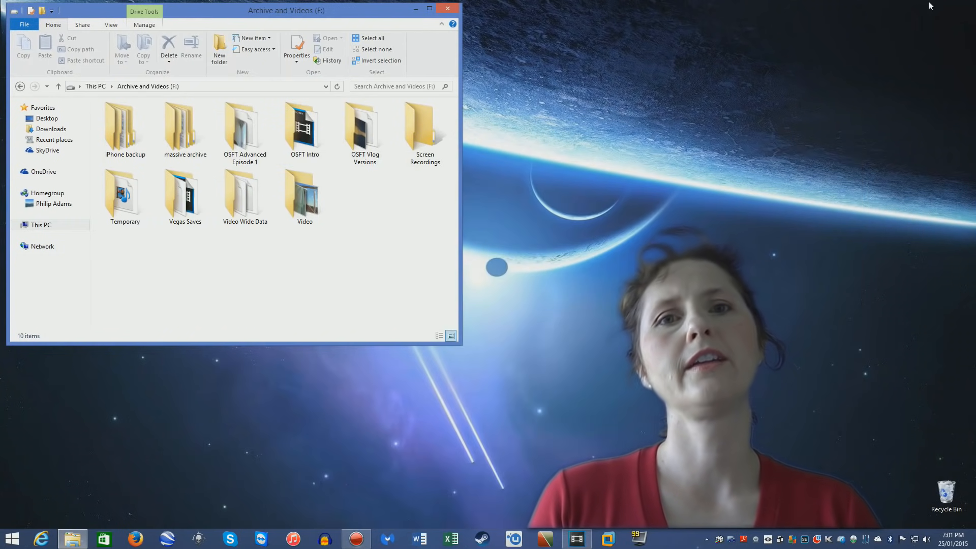
{"action": "left_click", "coordinate": [577, 539]}
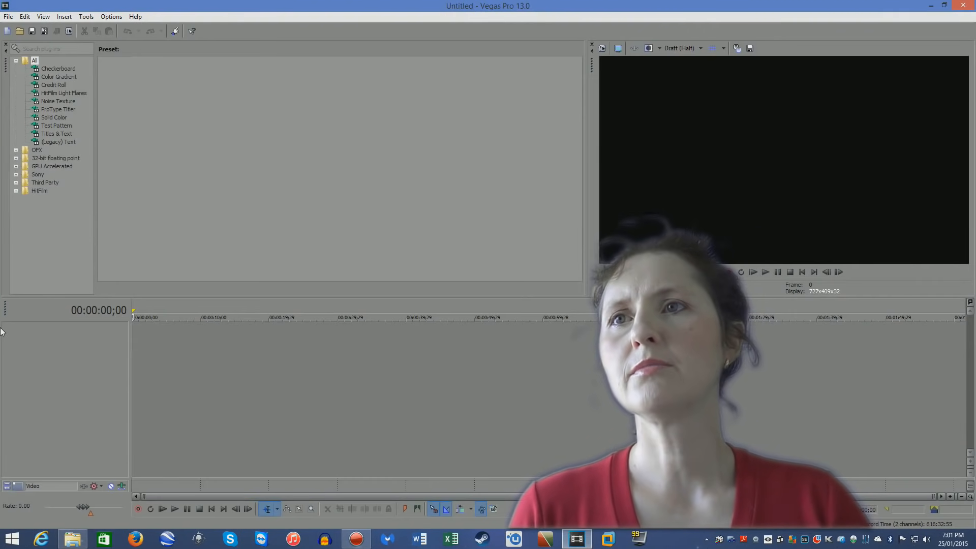
{"action": "double_click", "coordinate": [59, 5]}
{"action": "left_click_drag", "start_coordinate": [288, 132], "coordinate": [469, 141]}
{"action": "left_click_drag", "start_coordinate": [460, 139], "coordinate": [274, 139]}
{"action": "left_click_drag", "start_coordinate": [498, 36], "coordinate": [319, 14]}
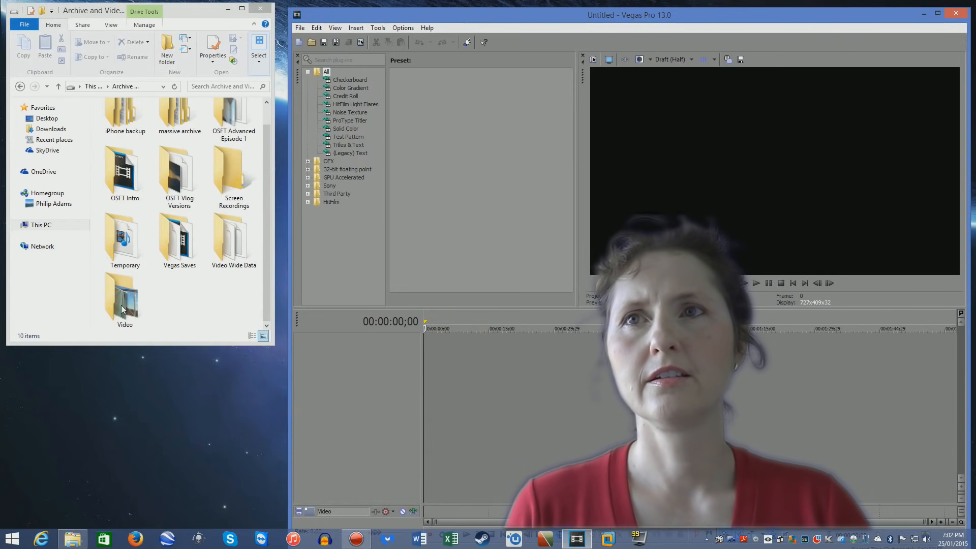
- Open the Video folder and add 20150125175921.MTS at the start of the Vegas Pro timeline
{"action": "mouse_move", "coordinate": [122, 306]}
{"action": "left_mouse_down"}
{"action": "mouse_move", "coordinate": [225, 328]}
{"action": "mouse_move", "coordinate": [120, 315]}
{"action": "mouse_move", "coordinate": [128, 321]}
{"action": "left_mouse_up"}
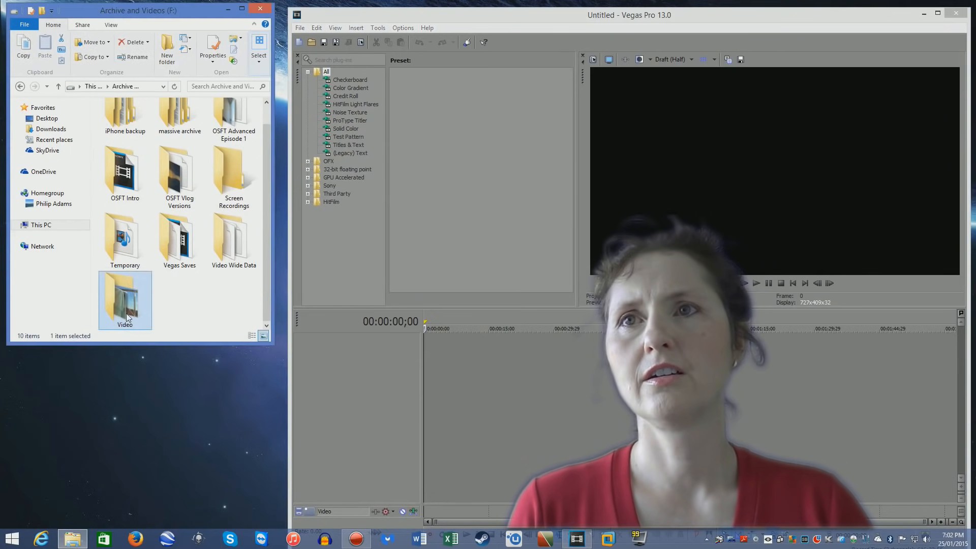
{"action": "double_click", "coordinate": [128, 321]}
{"action": "left_click_drag", "start_coordinate": [126, 125], "coordinate": [434, 349]}
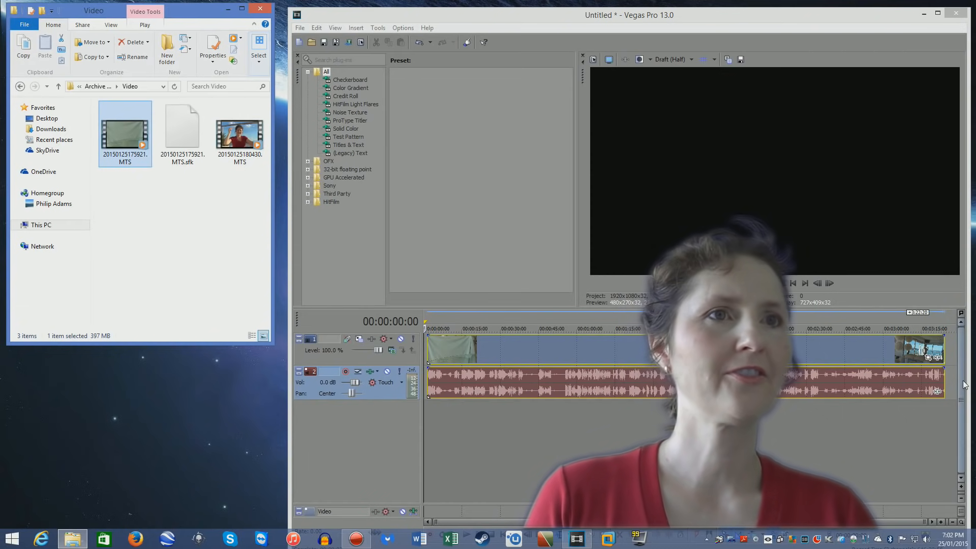
- Try shortening the clip on the timeline from its end, and undo the trim
{"action": "left_click_drag", "start_coordinate": [944, 350], "coordinate": [793, 401]}
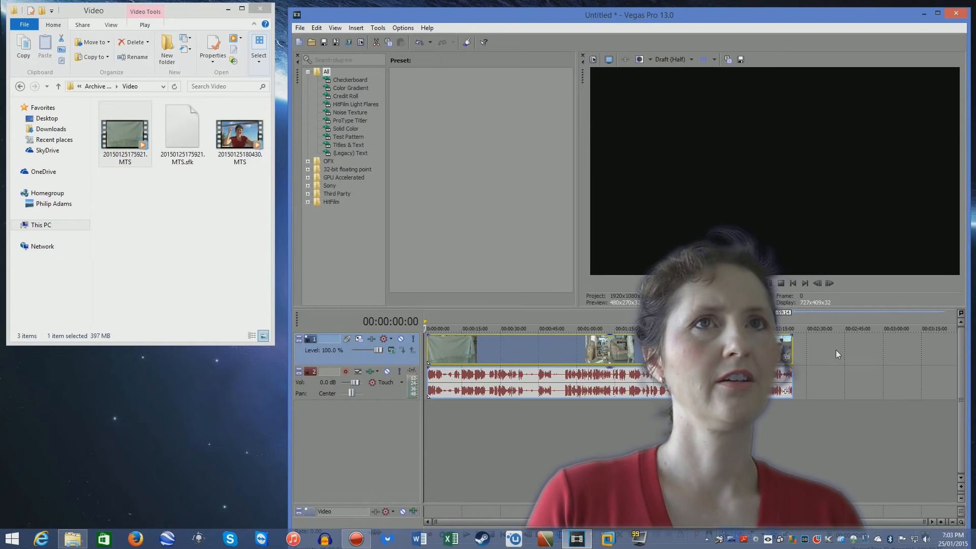
{"action": "key", "text": "ctrl+z"}
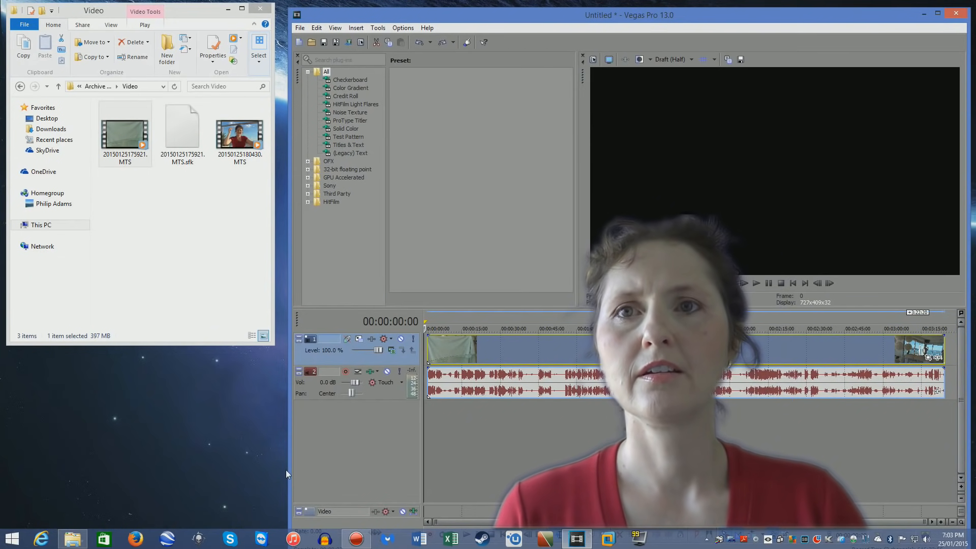
- Widen the Vegas Pro window beside a narrower Video folder window, and add 20150125180430.MTS directly after the first clip on the timeline
{"action": "left_click_drag", "start_coordinate": [273, 329], "coordinate": [162, 330]}
{"action": "left_click_drag", "start_coordinate": [287, 408], "coordinate": [163, 430]}
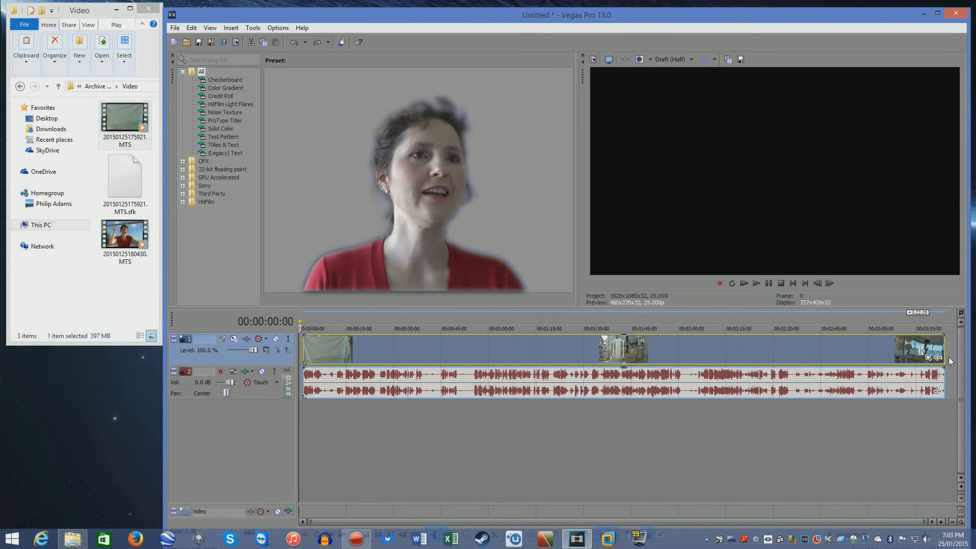
{"action": "left_click_drag", "start_coordinate": [121, 242], "coordinate": [407, 437]}
{"action": "left_click_drag", "start_coordinate": [603, 480], "coordinate": [948, 377]}
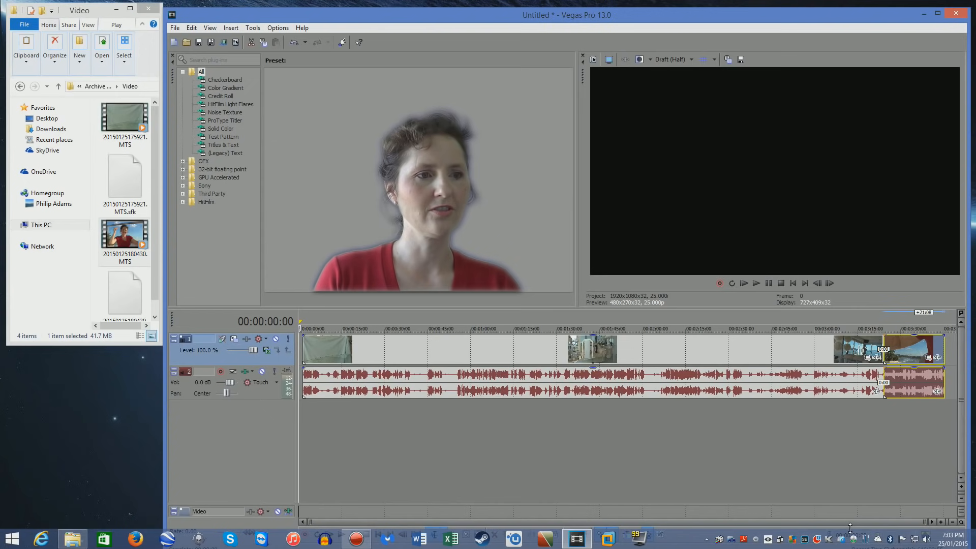
- Scrub through the opening seconds of the first clip and leave the playhead at 00:00:01:10
{"action": "left_click", "coordinate": [320, 355]}
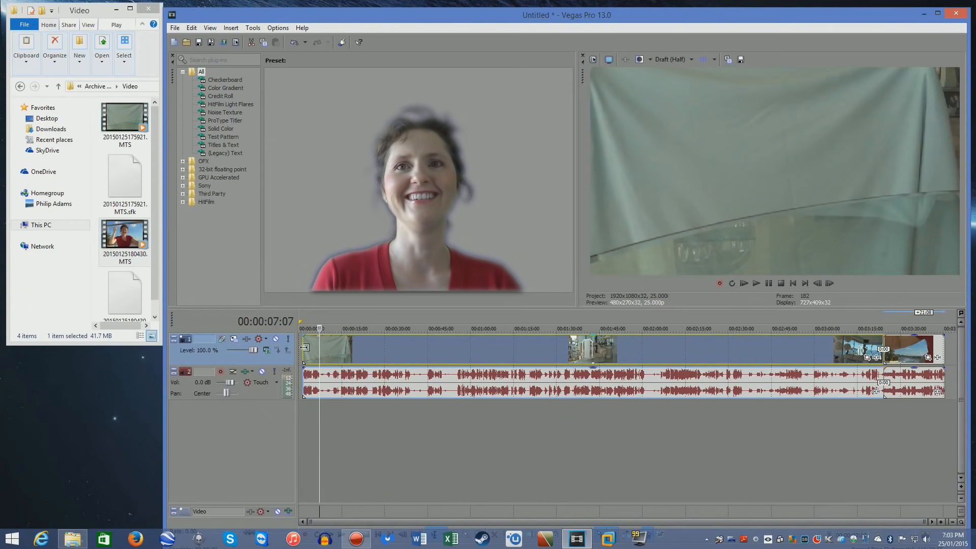
{"action": "left_click", "coordinate": [305, 347]}
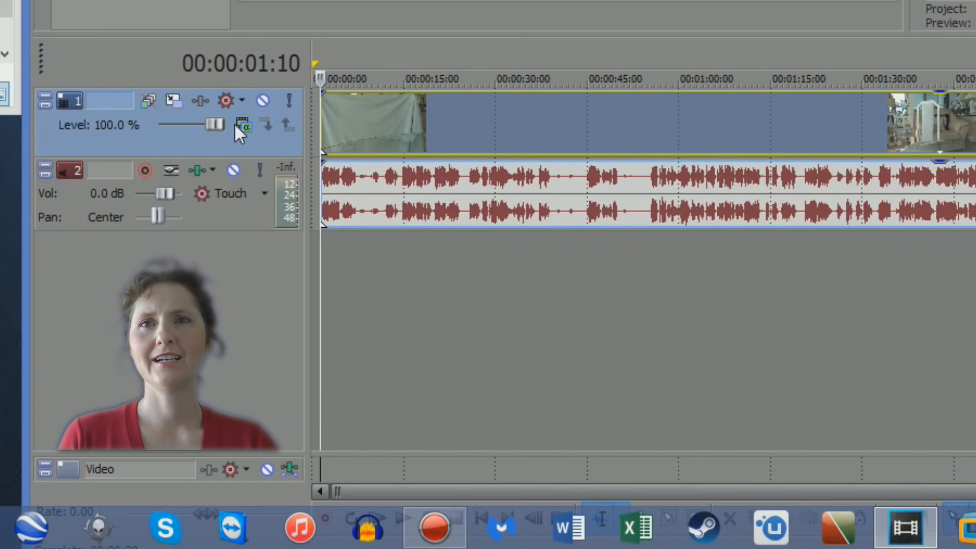
{"action": "left_click", "coordinate": [348, 103]}
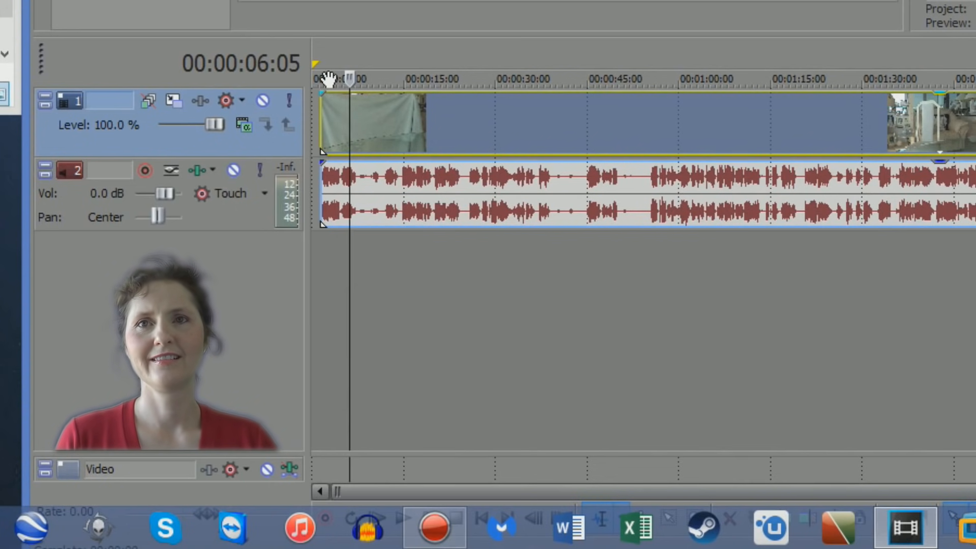
{"action": "left_click", "coordinate": [330, 100]}
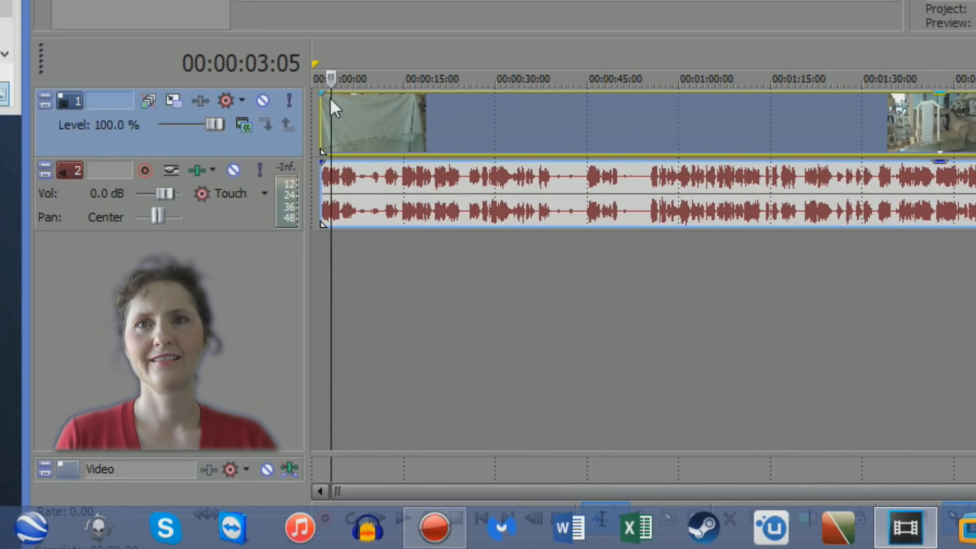
{"action": "left_click", "coordinate": [321, 125]}
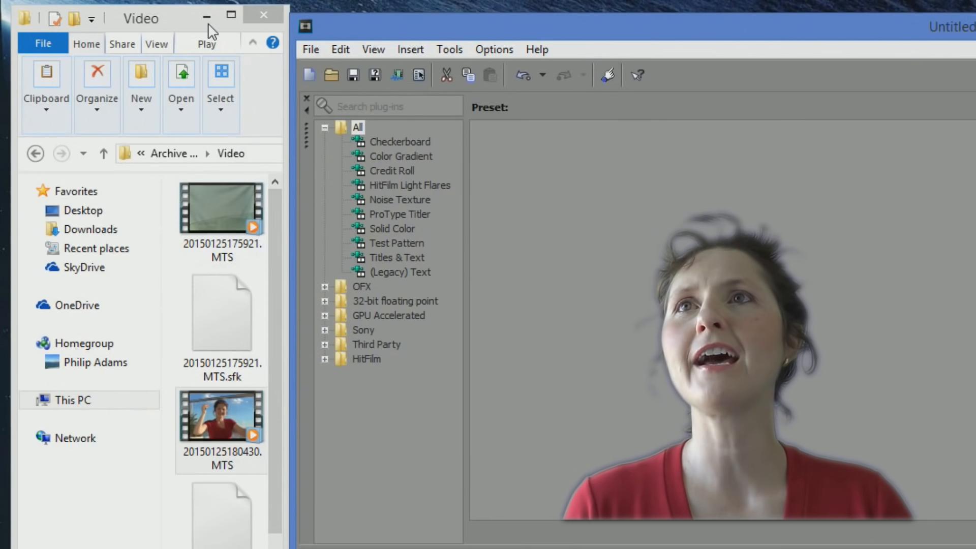
- Close the Video folder window
{"action": "left_click", "coordinate": [210, 48]}
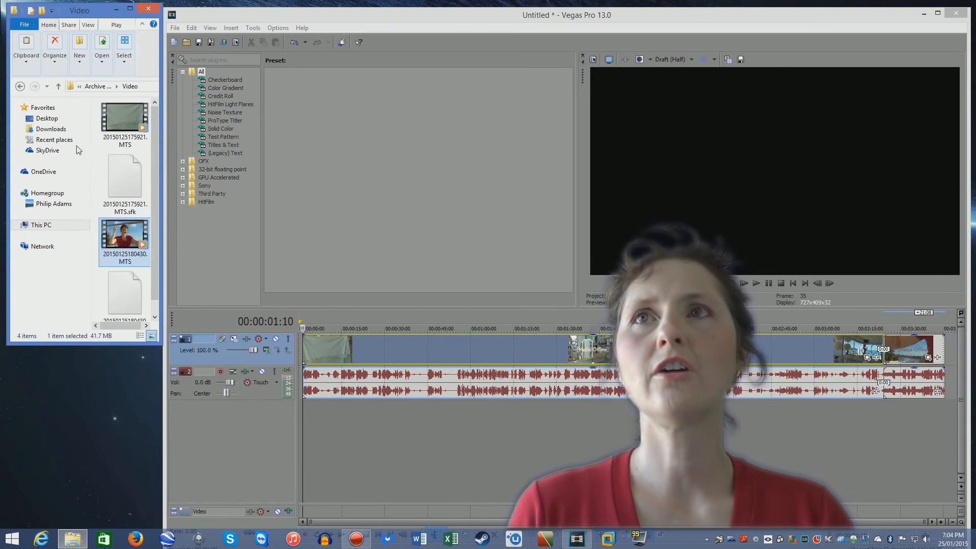
{"action": "left_click", "coordinate": [149, 10]}
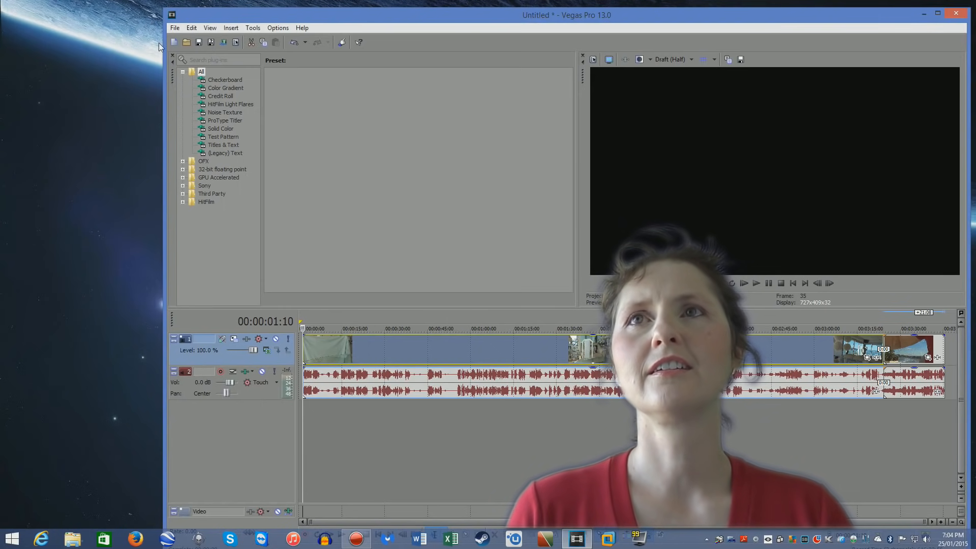
- Maximize the Vegas Pro window, and preview the timeline by playing it and jumping to its start and end
{"action": "double_click", "coordinate": [215, 16]}
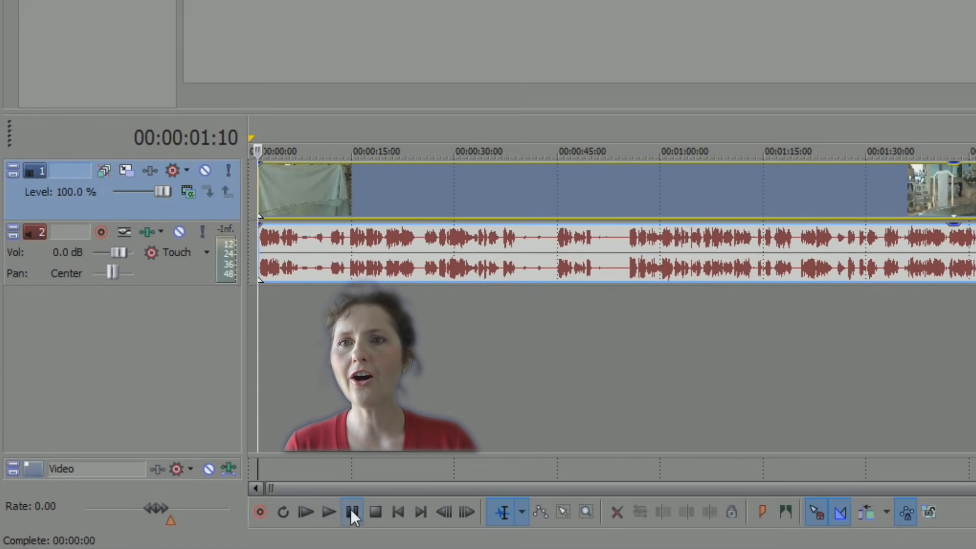
{"action": "left_click", "coordinate": [329, 511]}
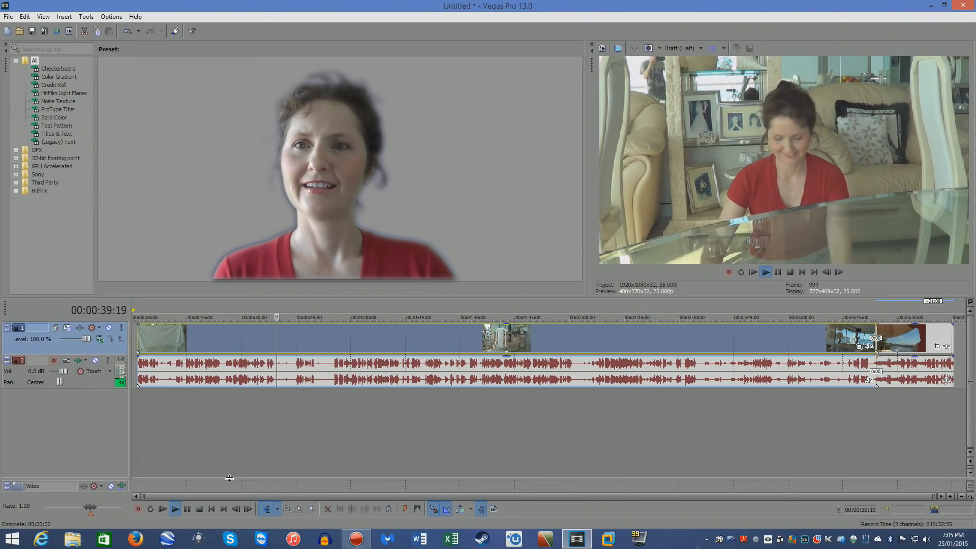
{"action": "left_click", "coordinate": [211, 509]}
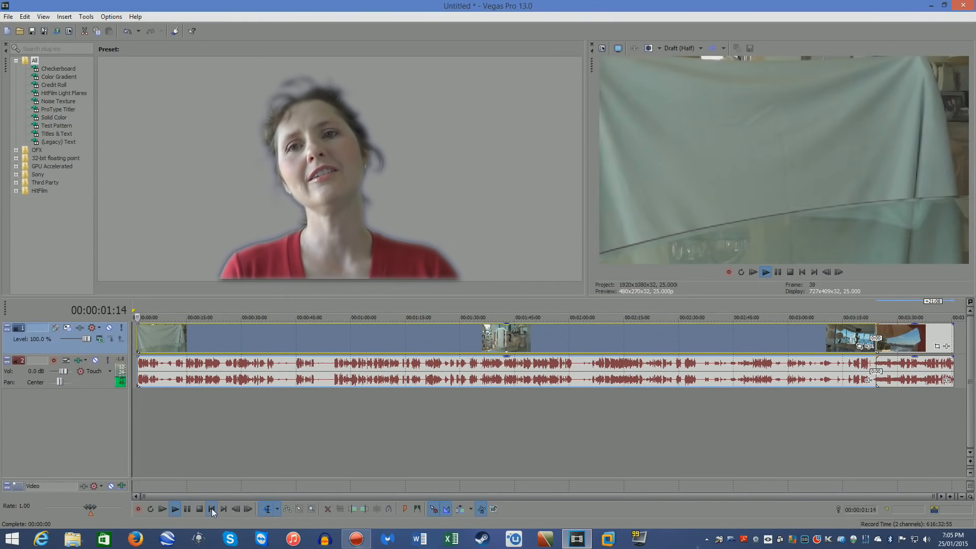
{"action": "left_click", "coordinate": [225, 507]}
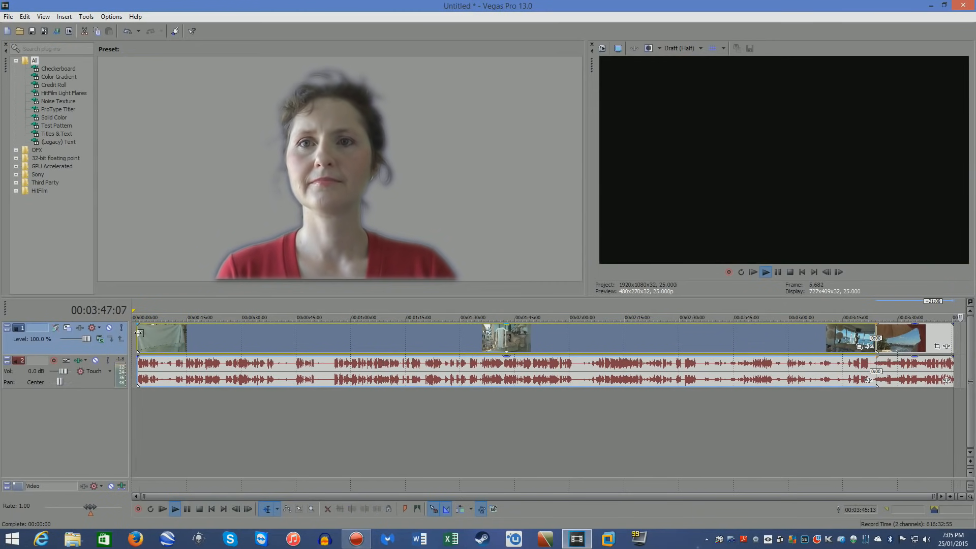
- Try nudging the first clip's start edge, scrub back from the end of the timeline, and return the playhead to 00:00:01:10
{"action": "mouse_move", "coordinate": [139, 333]}
{"action": "left_mouse_down"}
{"action": "mouse_move", "coordinate": [229, 333]}
{"action": "mouse_move", "coordinate": [137, 337]}
{"action": "left_mouse_up"}
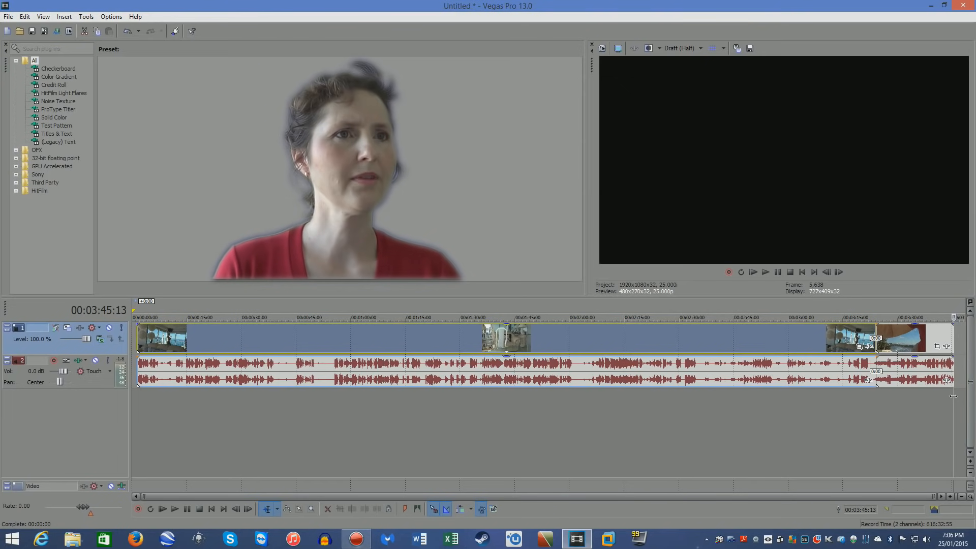
{"action": "left_click", "coordinate": [951, 318]}
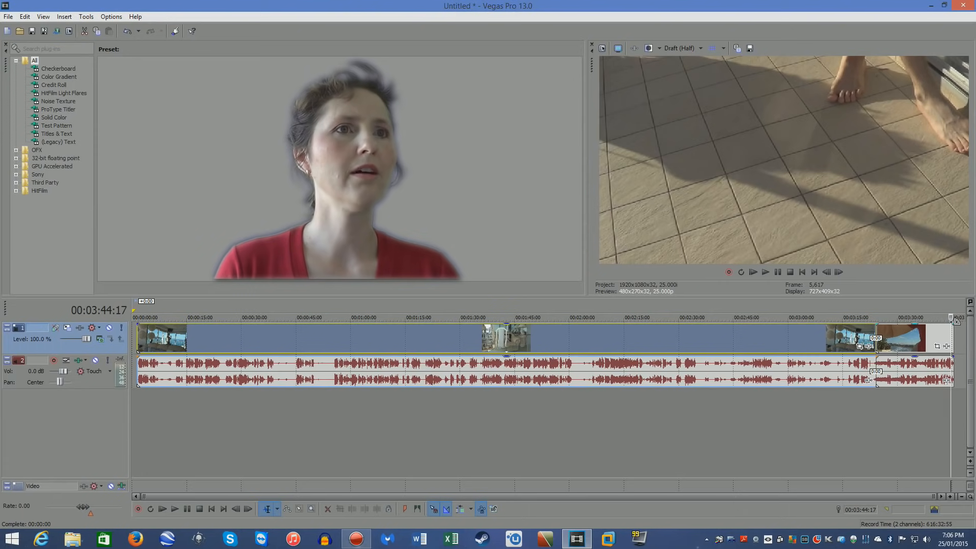
{"action": "left_click_drag", "start_coordinate": [949, 319], "coordinate": [904, 318]}
{"action": "left_click", "coordinate": [638, 420]}
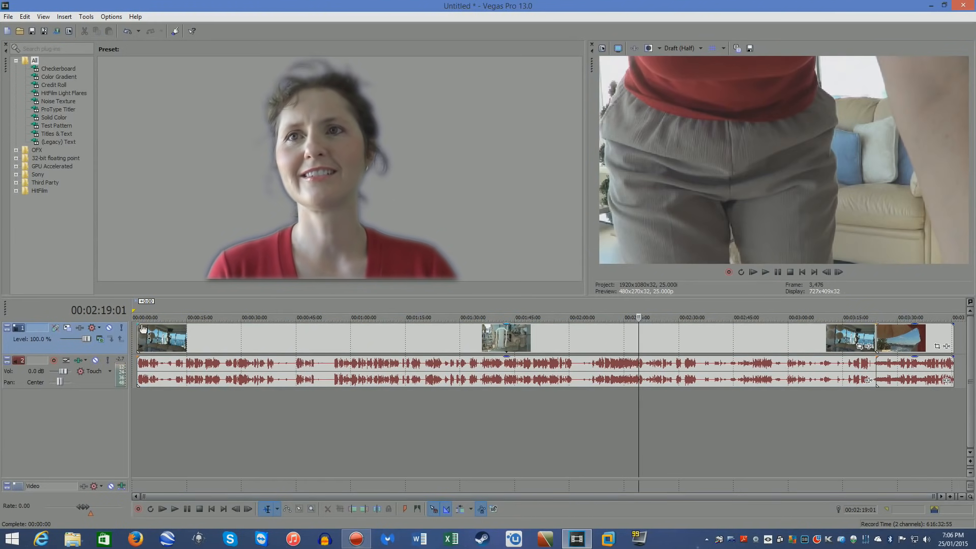
{"action": "key", "text": "ctrl+a"}
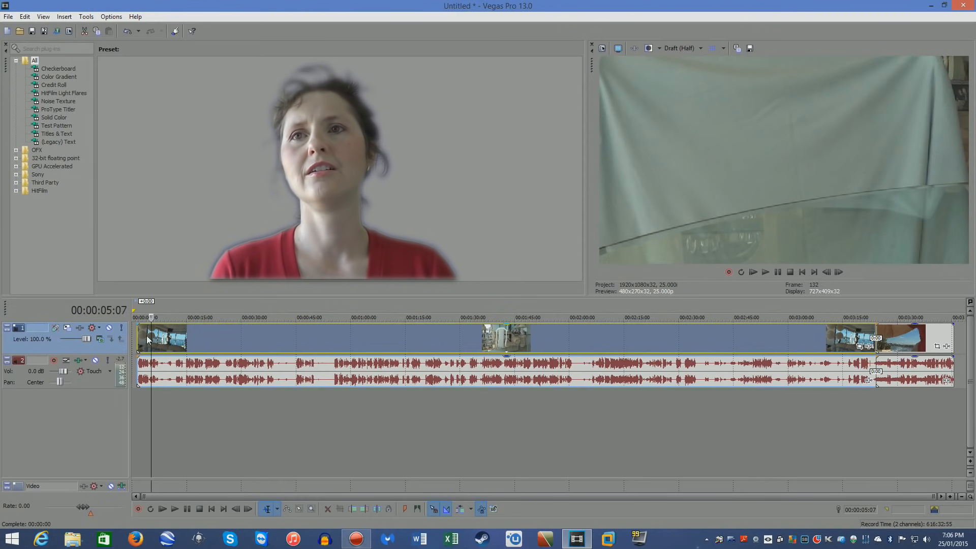
{"action": "left_click", "coordinate": [138, 341]}
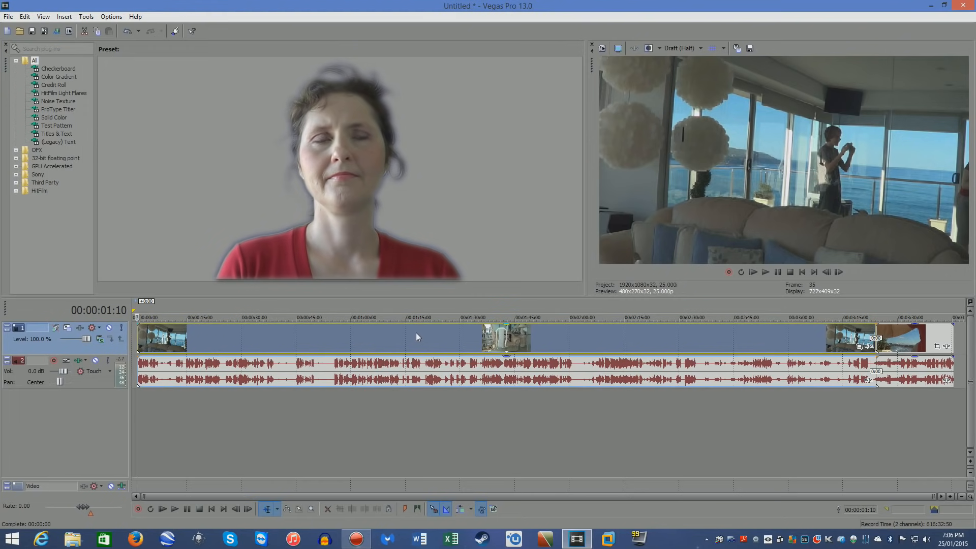
- Look through the first clip for the shot of the woman sitting on the sofa, and leave the playhead at 00:02:24:09
{"action": "left_click", "coordinate": [447, 332]}
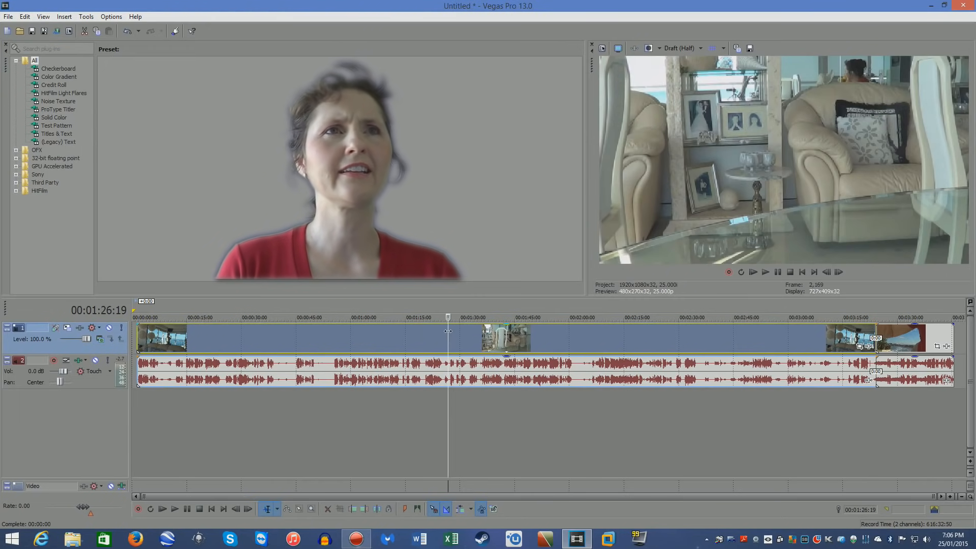
{"action": "left_click", "coordinate": [383, 340]}
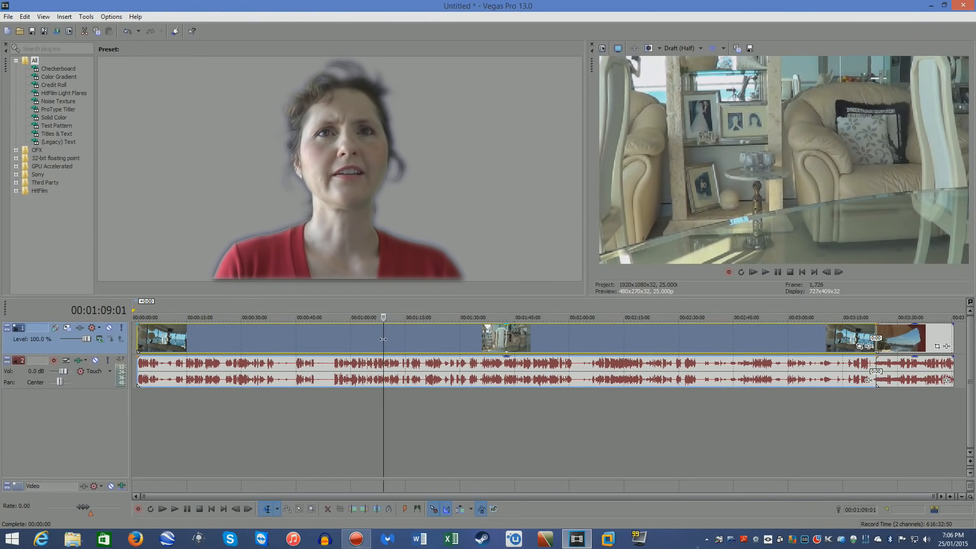
{"action": "left_click", "coordinate": [510, 334]}
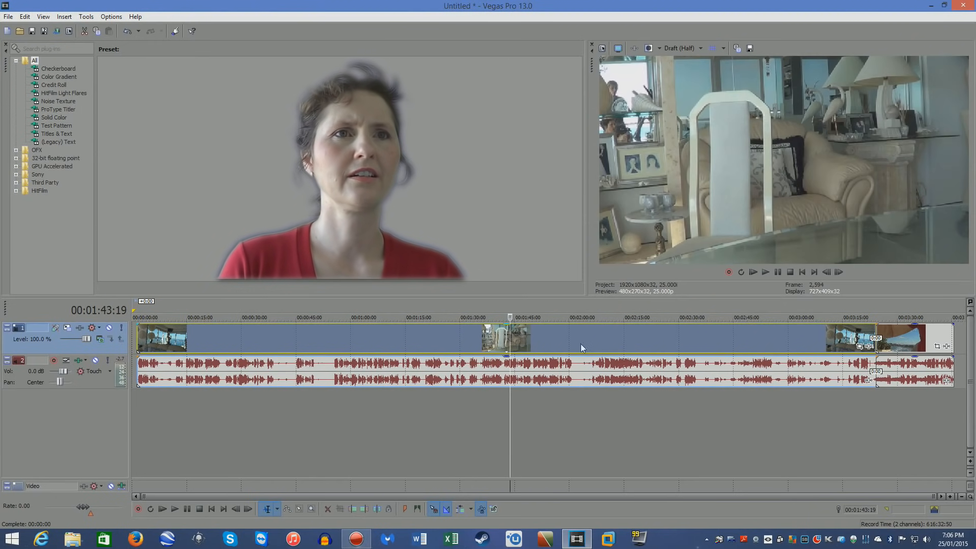
{"action": "left_click", "coordinate": [642, 344]}
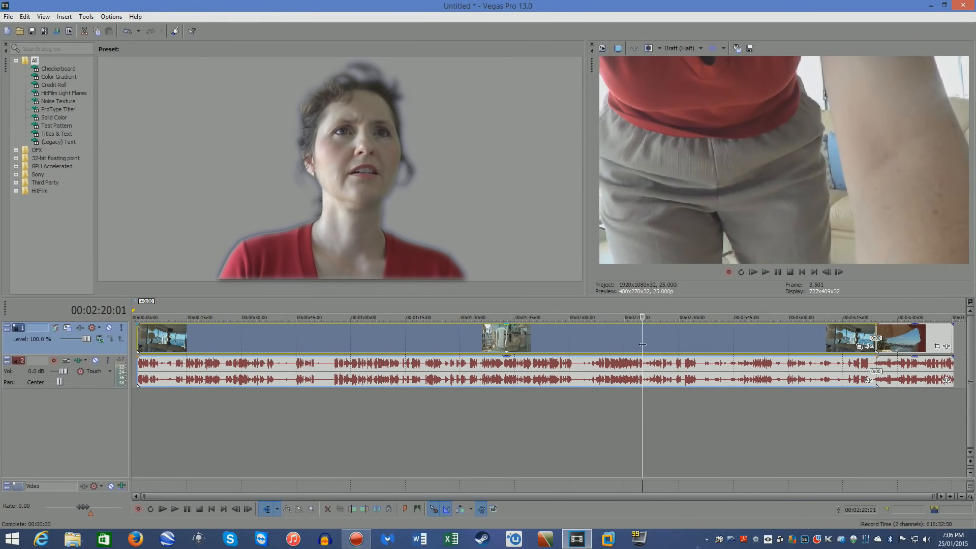
{"action": "left_click", "coordinate": [609, 340]}
{"action": "left_click", "coordinate": [577, 340]}
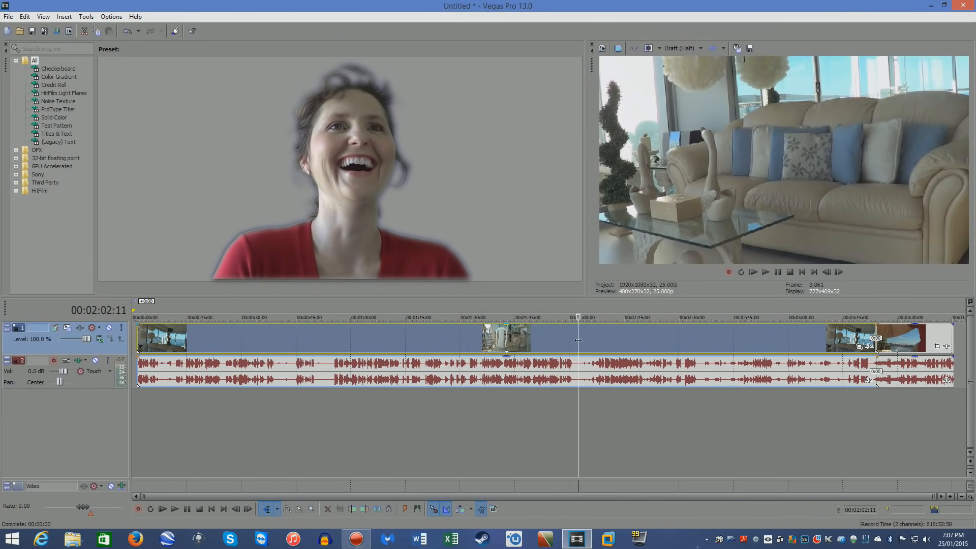
{"action": "left_click", "coordinate": [549, 339]}
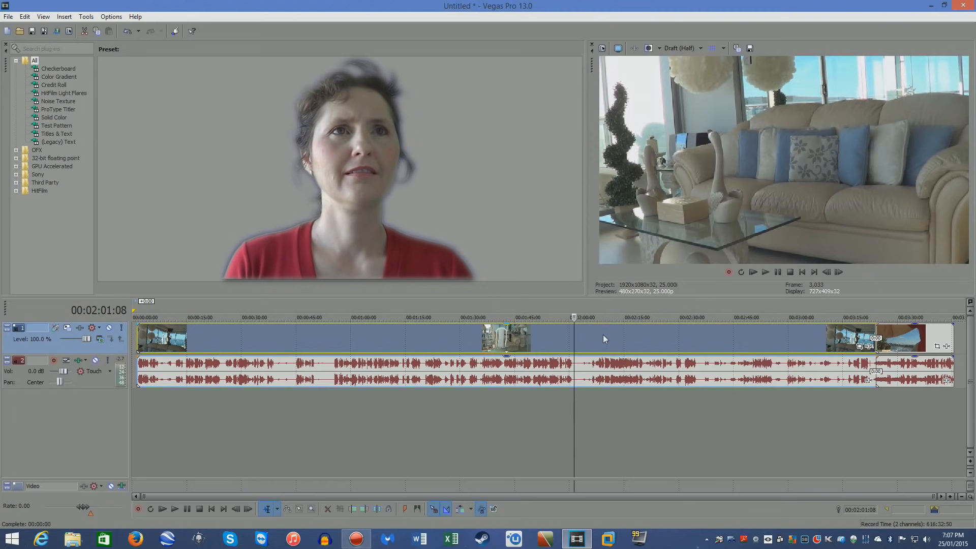
{"action": "left_click", "coordinate": [620, 335]}
{"action": "left_click", "coordinate": [657, 333]}
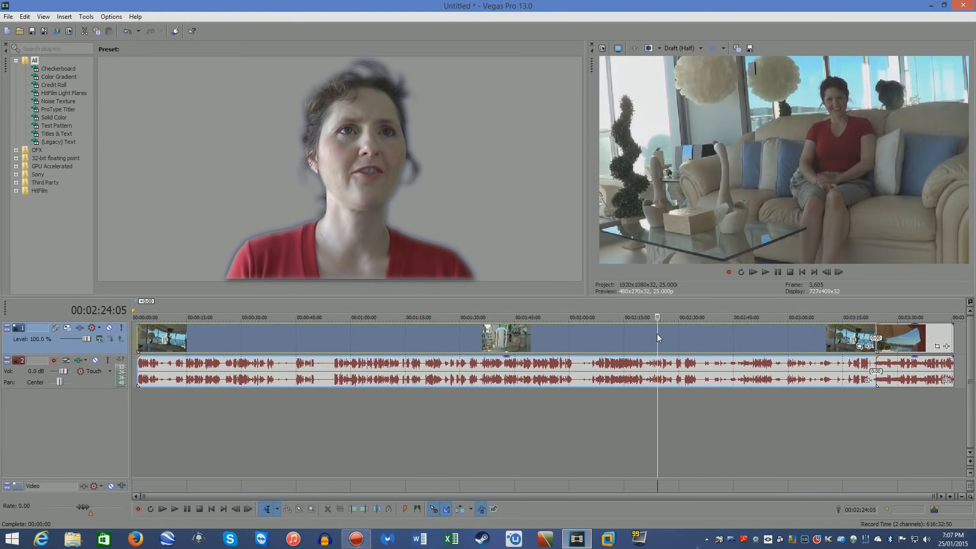
{"action": "key", "text": "space"}
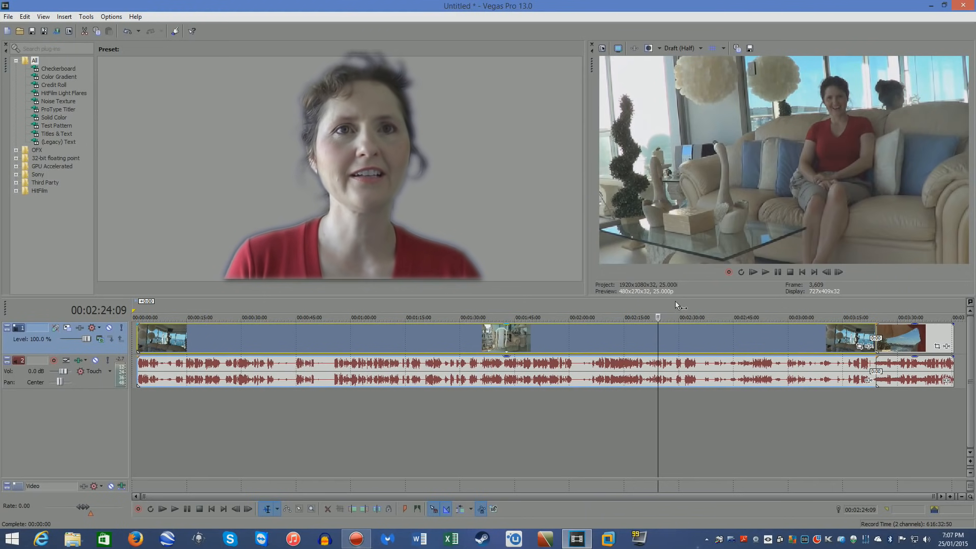
{"action": "left_click_drag", "start_coordinate": [656, 330], "coordinate": [646, 328]}
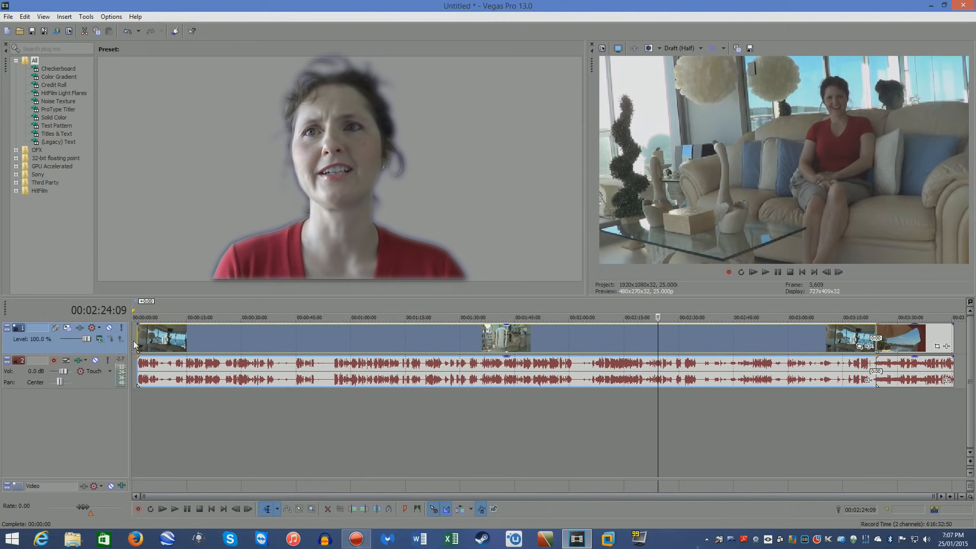
- Trim the first clip's start to 00:02:24:09 and move the shortened clip to the beginning of the timeline
{"action": "left_click_drag", "start_coordinate": [137, 340], "coordinate": [657, 378]}
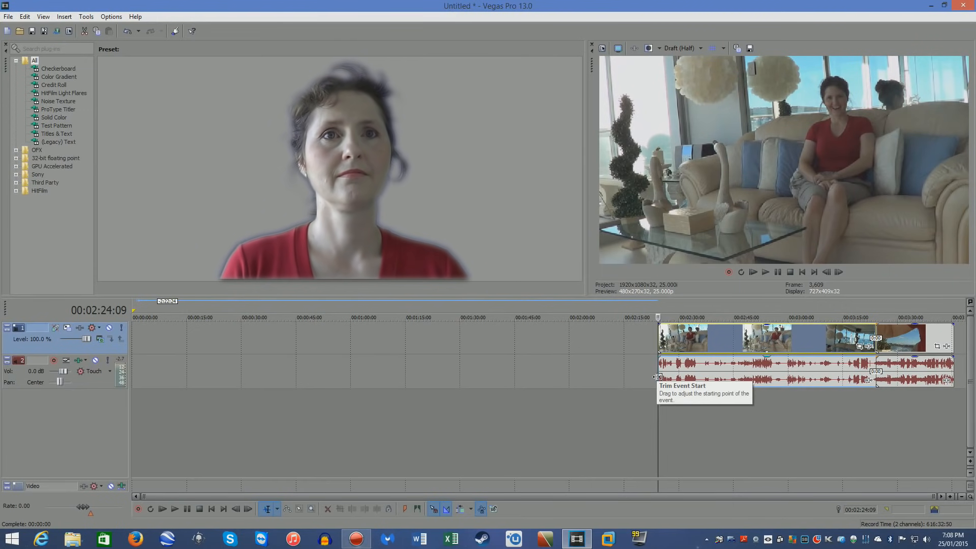
{"action": "left_click_drag", "start_coordinate": [649, 330], "coordinate": [147, 337]}
- Move the second clip back along the timeline so it directly follows the shortened first clip, and deselect it
{"action": "left_click_drag", "start_coordinate": [901, 338], "coordinate": [744, 355]}
{"action": "key", "text": "Escape"}
{"action": "left_click_drag", "start_coordinate": [658, 318], "coordinate": [657, 319]}
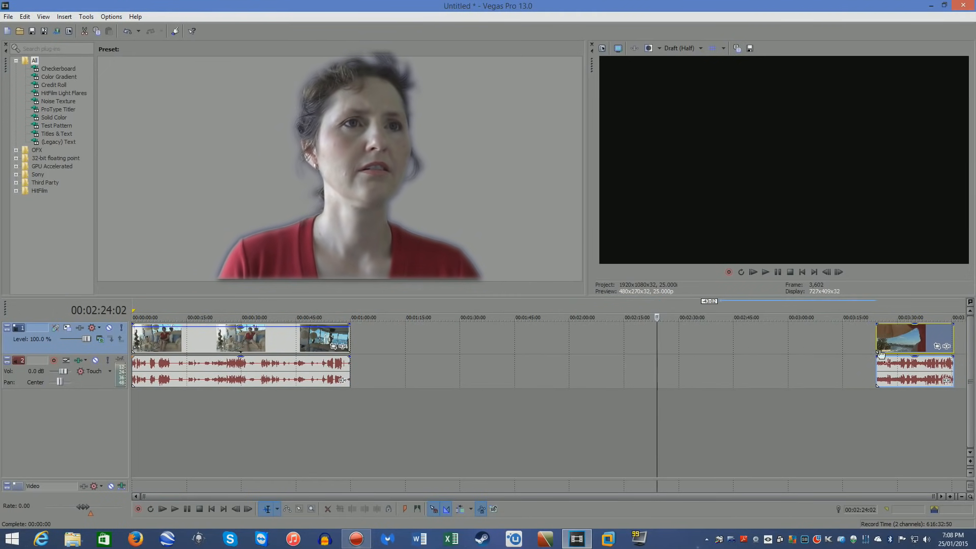
{"action": "left_click_drag", "start_coordinate": [924, 350], "coordinate": [644, 339]}
{"action": "key", "text": "Escape"}
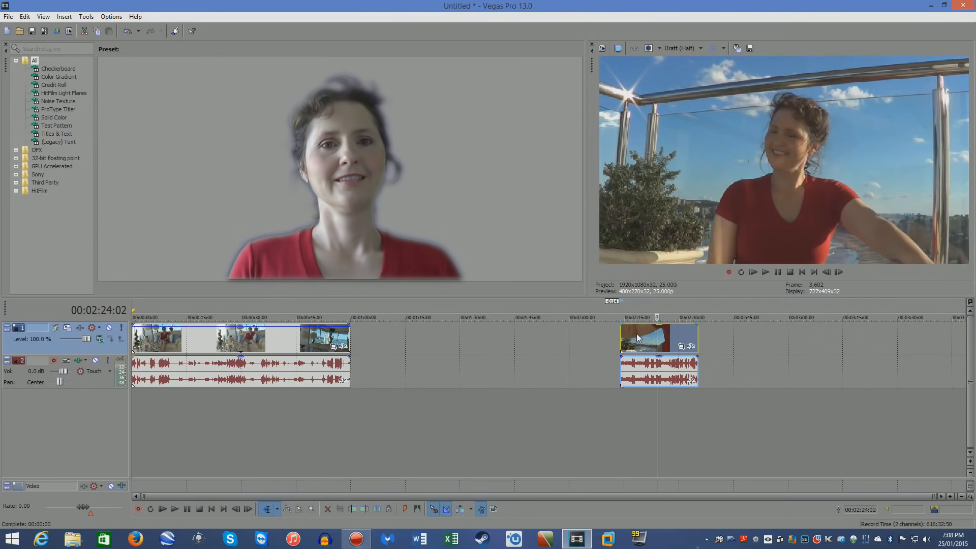
{"action": "left_click_drag", "start_coordinate": [643, 342], "coordinate": [601, 342]}
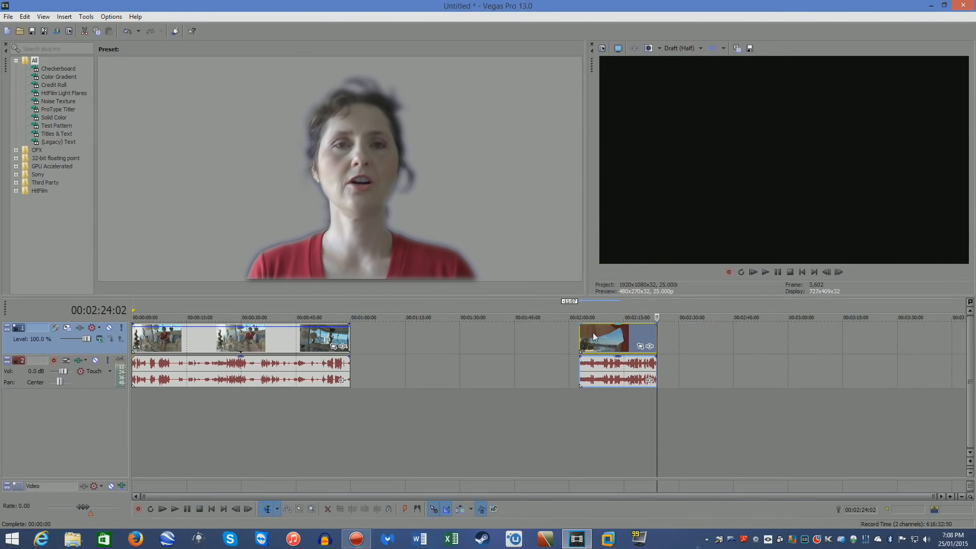
{"action": "left_click_drag", "start_coordinate": [594, 353], "coordinate": [364, 346]}
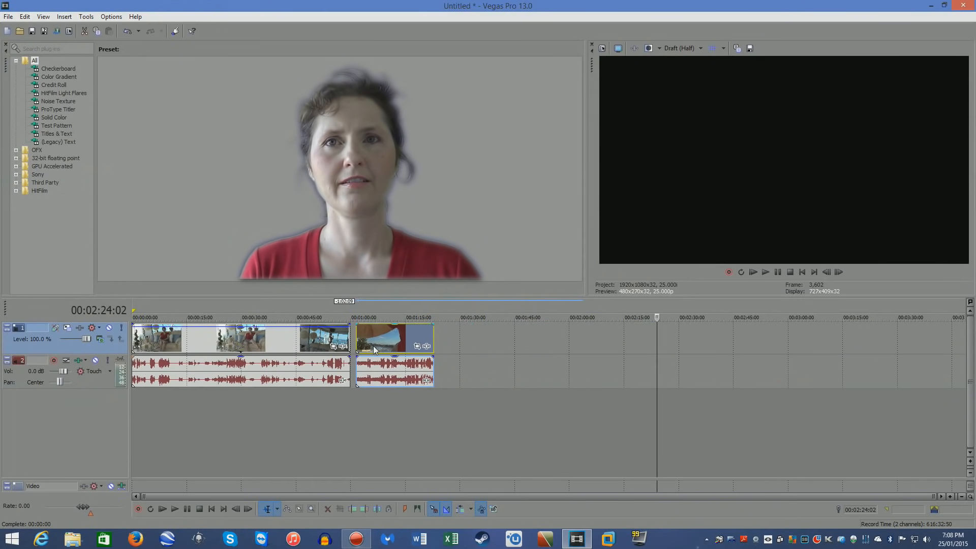
{"action": "left_click", "coordinate": [459, 434]}
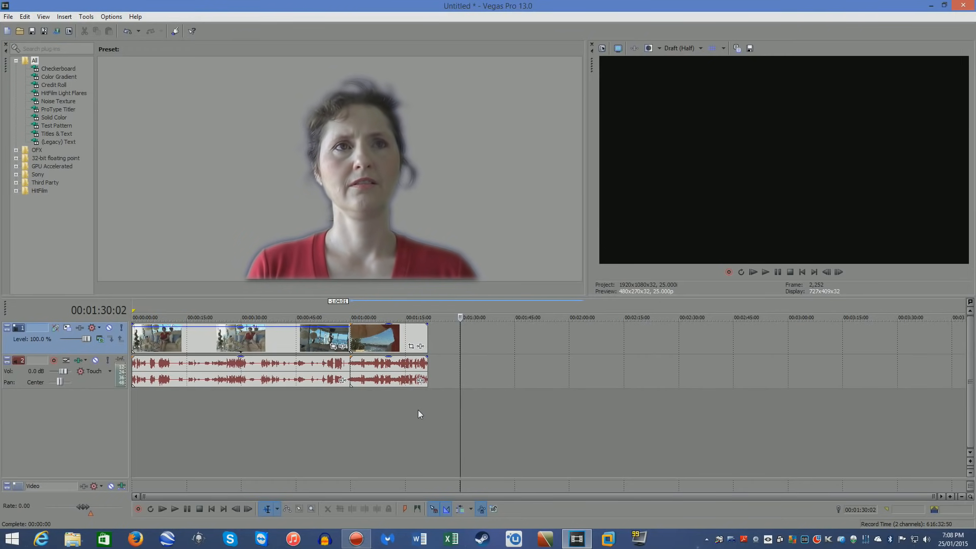
- Examine the sofa footage at several points along the shortened first clip
{"action": "left_click", "coordinate": [309, 338]}
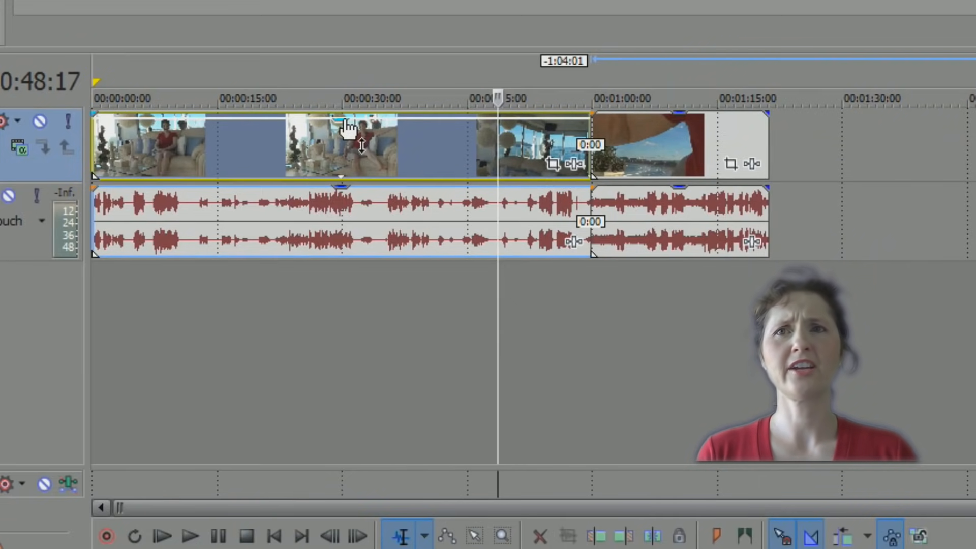
{"action": "left_click_drag", "start_coordinate": [348, 128], "coordinate": [356, 91]}
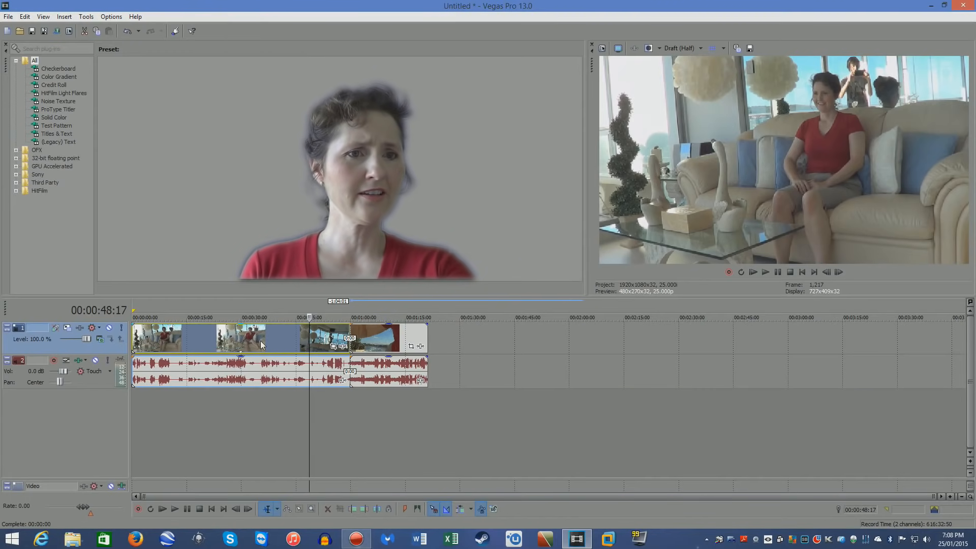
{"action": "left_click", "coordinate": [259, 339]}
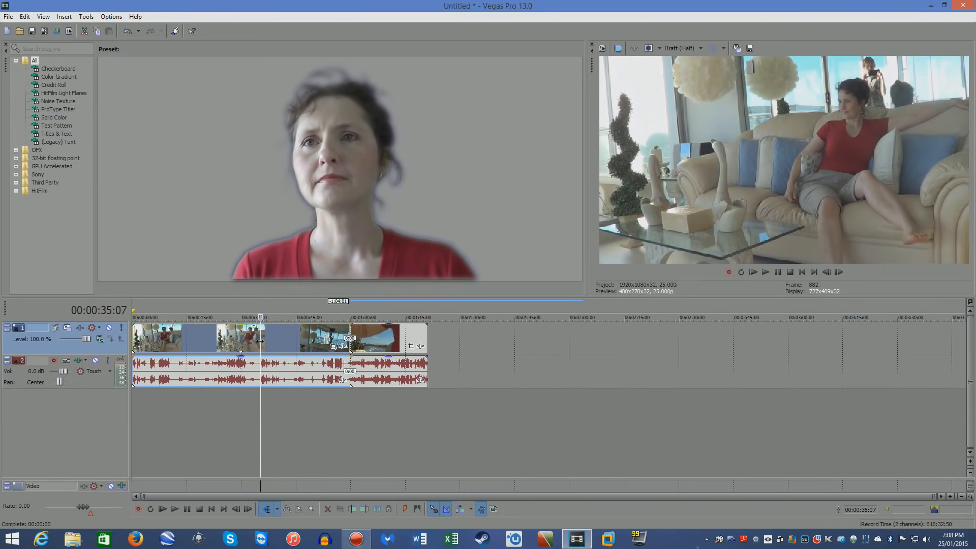
{"action": "left_click", "coordinate": [152, 344]}
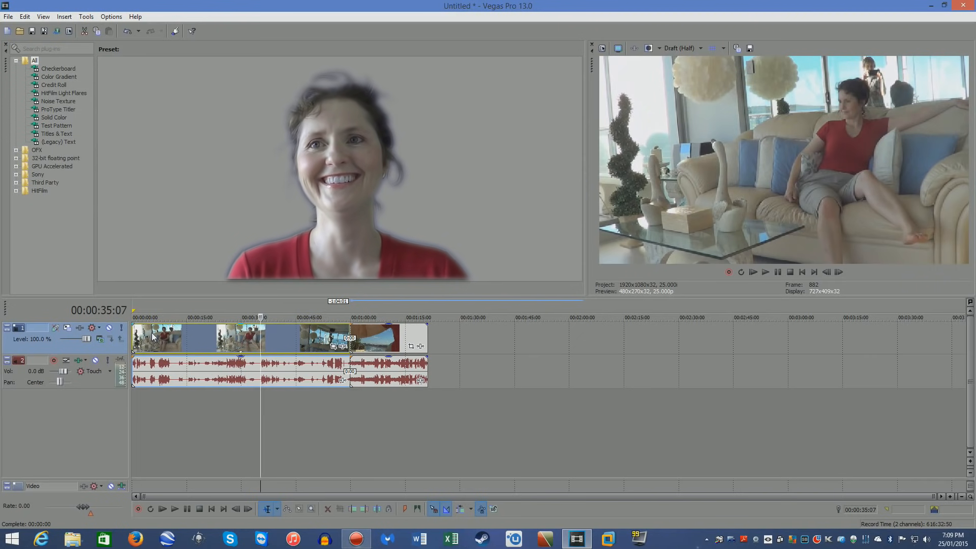
{"action": "left_click", "coordinate": [198, 335]}
{"action": "left_click", "coordinate": [216, 337]}
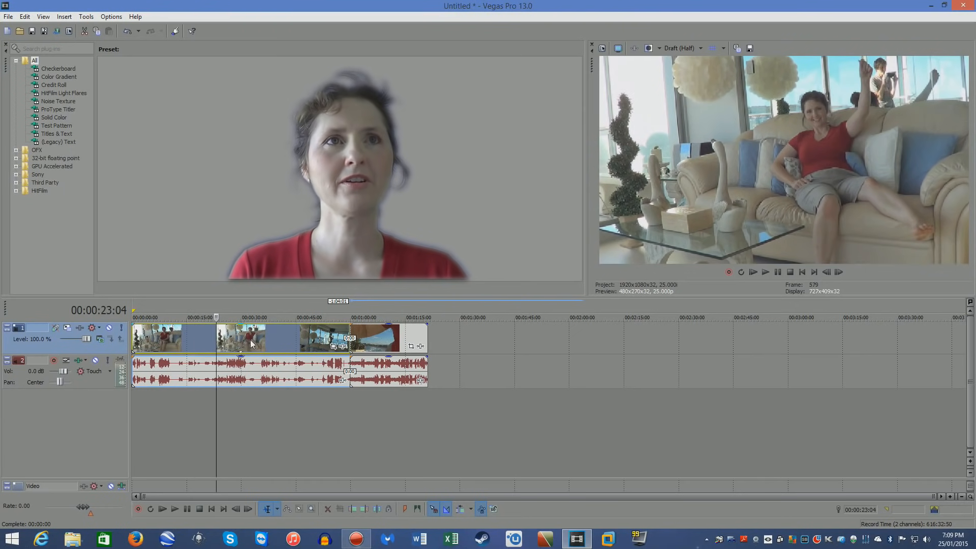
{"action": "left_click", "coordinate": [250, 344]}
{"action": "left_click", "coordinate": [235, 343]}
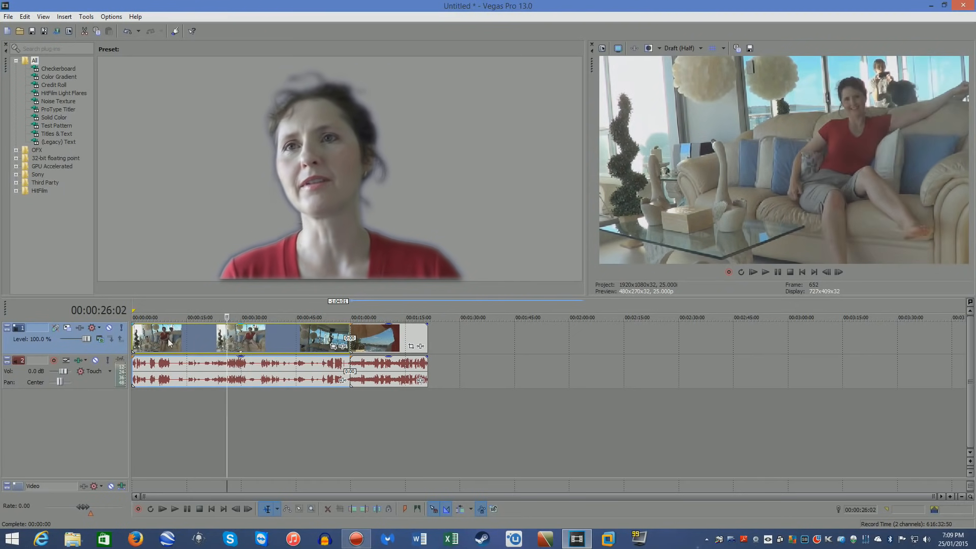
- Check the start and end of the timeline, play it from the beginning, and set the cursor at 00:00:07:13
{"action": "key", "text": "Home"}
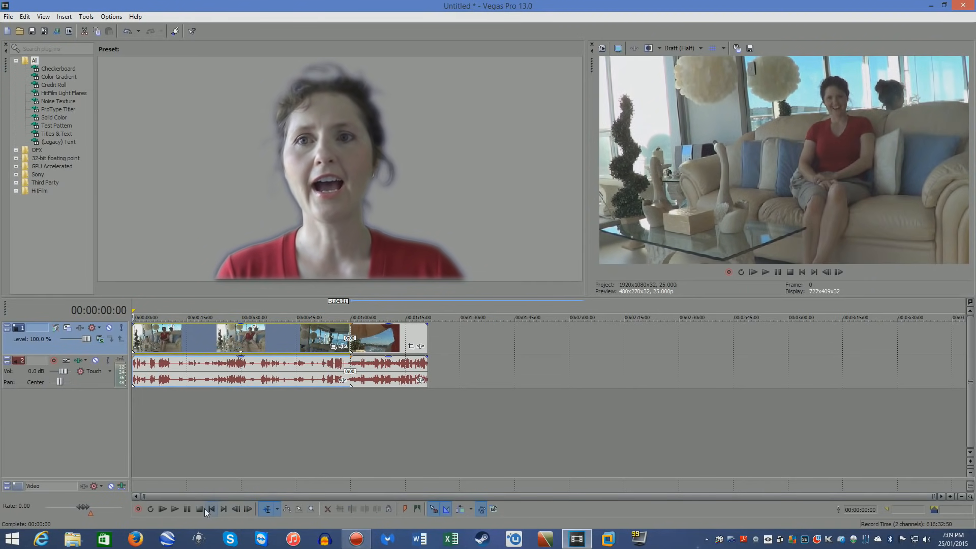
{"action": "left_click", "coordinate": [224, 509]}
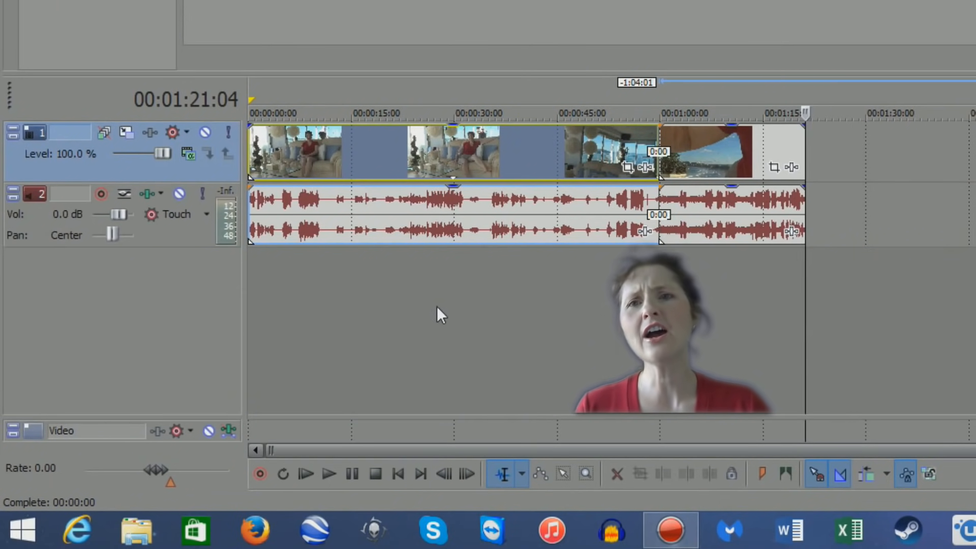
{"action": "left_click", "coordinate": [398, 473]}
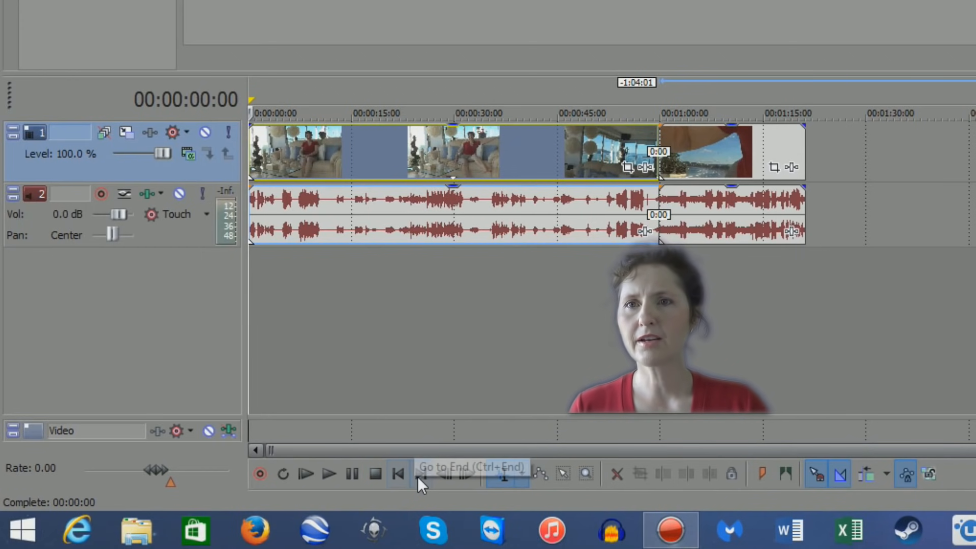
{"action": "left_click", "coordinate": [328, 473]}
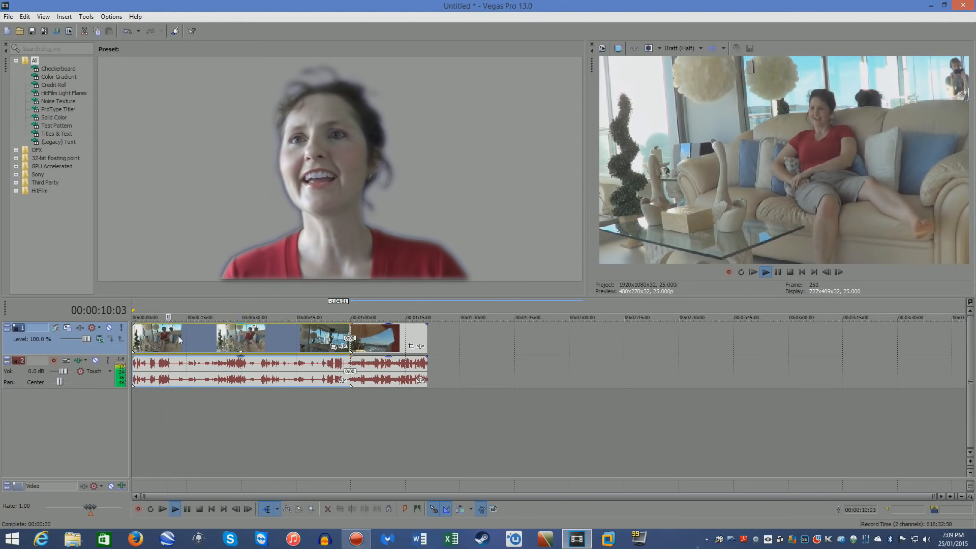
{"action": "left_click", "coordinate": [160, 335]}
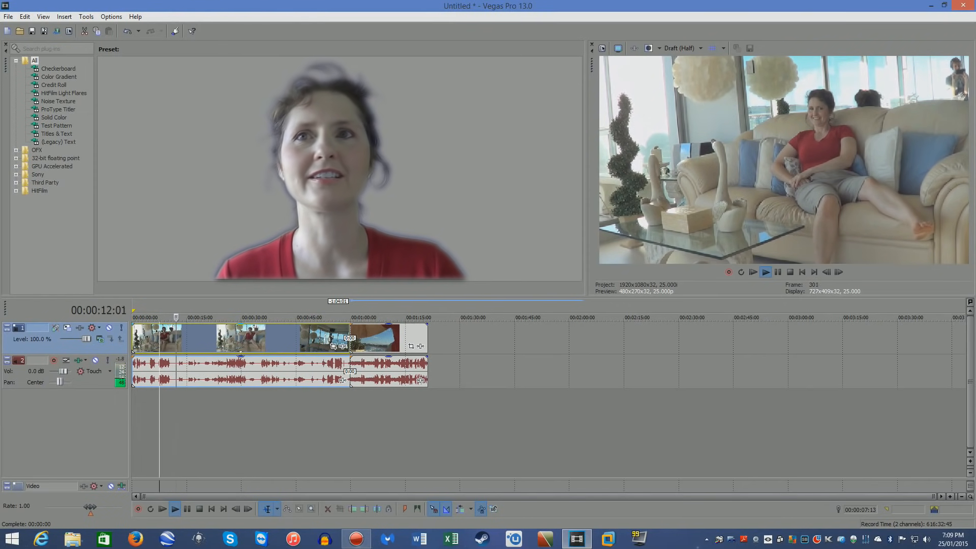
- Trim the first clip's start to 00:00:03:16, deselect it, and extend the start back to the beginning of the timeline
{"action": "left_click", "coordinate": [146, 335]}
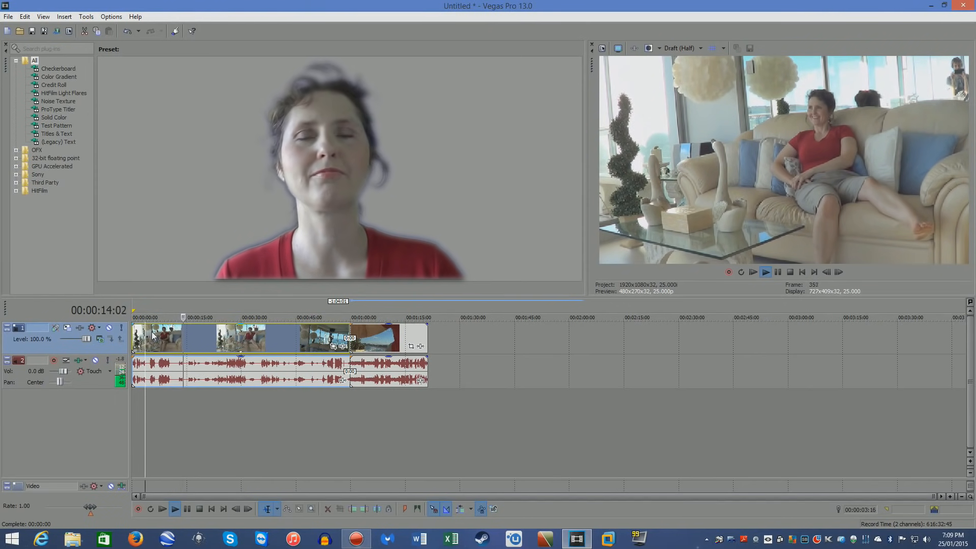
{"action": "left_click_drag", "start_coordinate": [134, 336], "coordinate": [144, 340]}
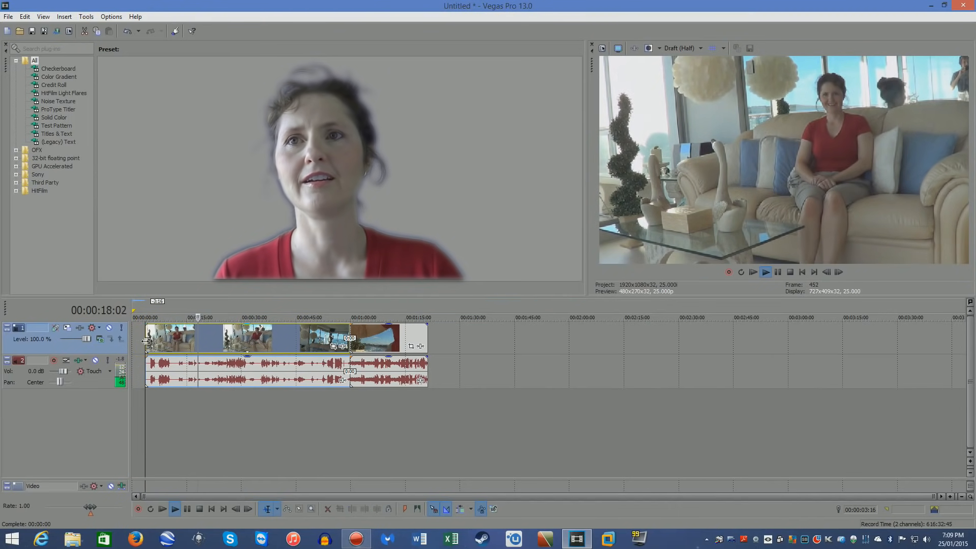
{"action": "left_click", "coordinate": [180, 424]}
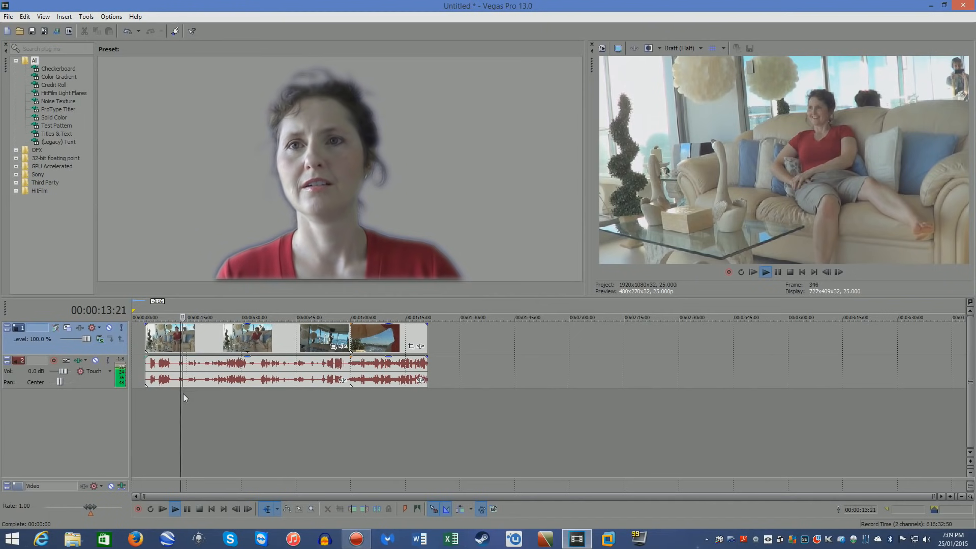
{"action": "left_click", "coordinate": [210, 509]}
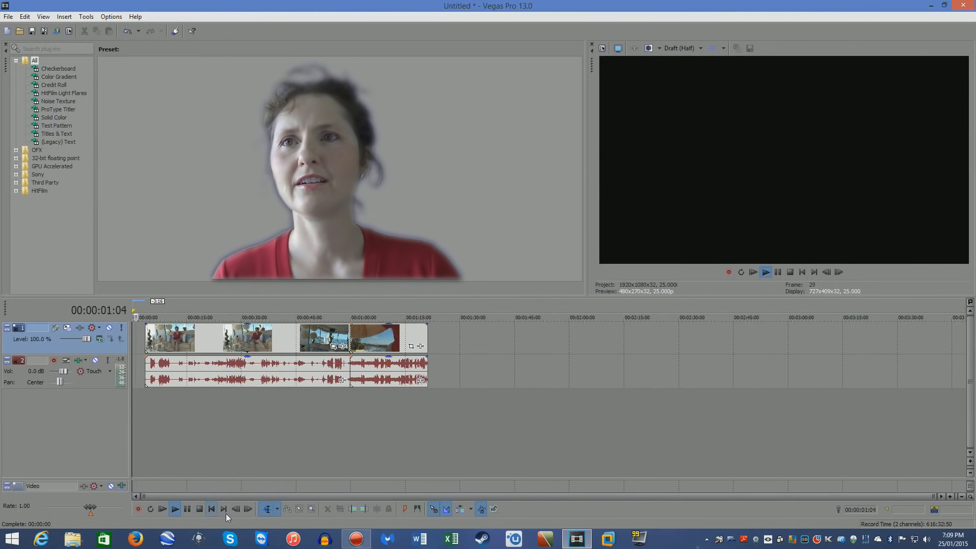
{"action": "left_click_drag", "start_coordinate": [146, 349], "coordinate": [134, 350]}
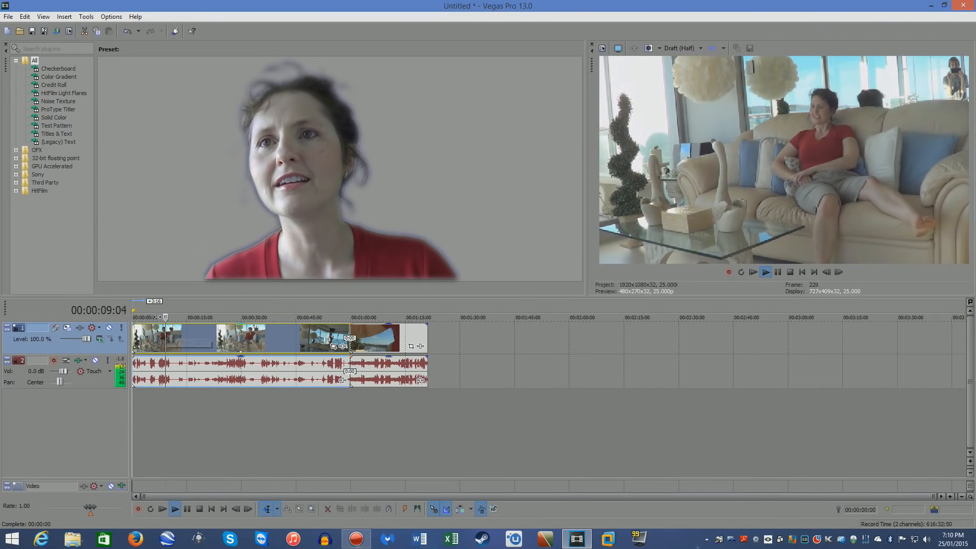
- Check the start and end of the timeline and play the first clip's opening from several points
{"action": "left_click", "coordinate": [149, 390]}
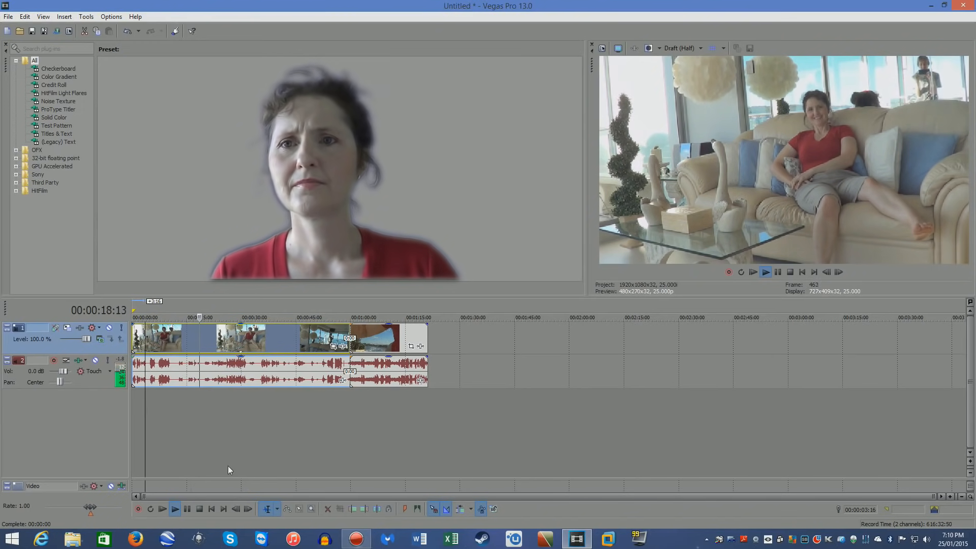
{"action": "left_click", "coordinate": [212, 509]}
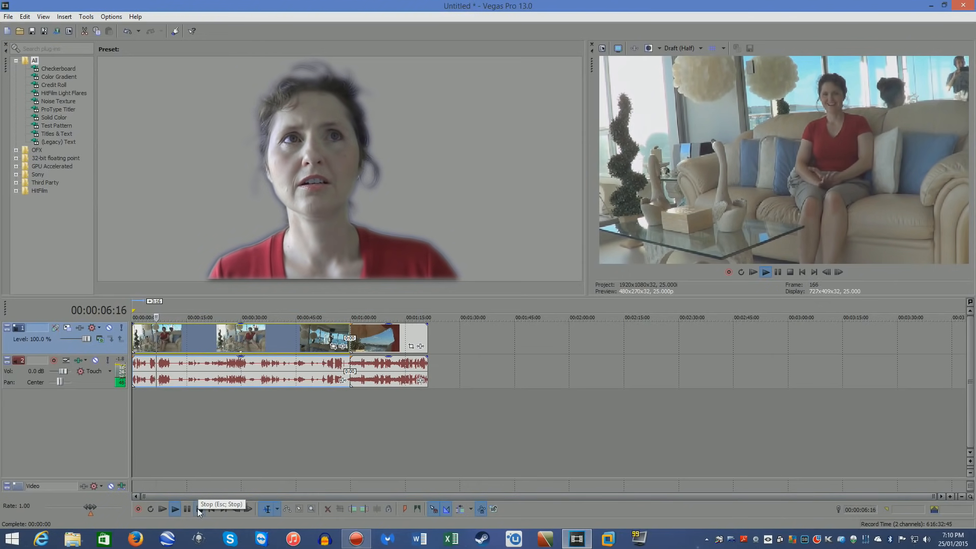
{"action": "left_click", "coordinate": [199, 510]}
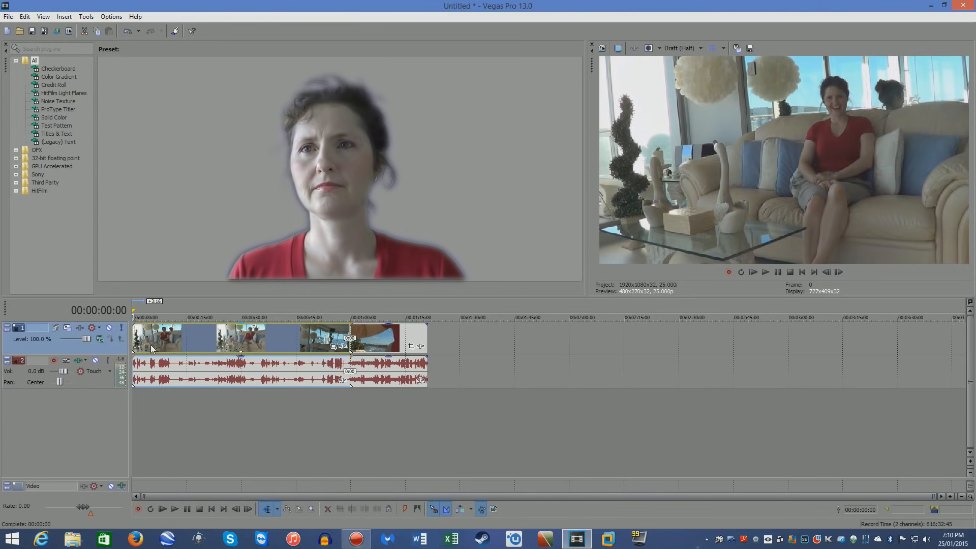
{"action": "left_click", "coordinate": [222, 509]}
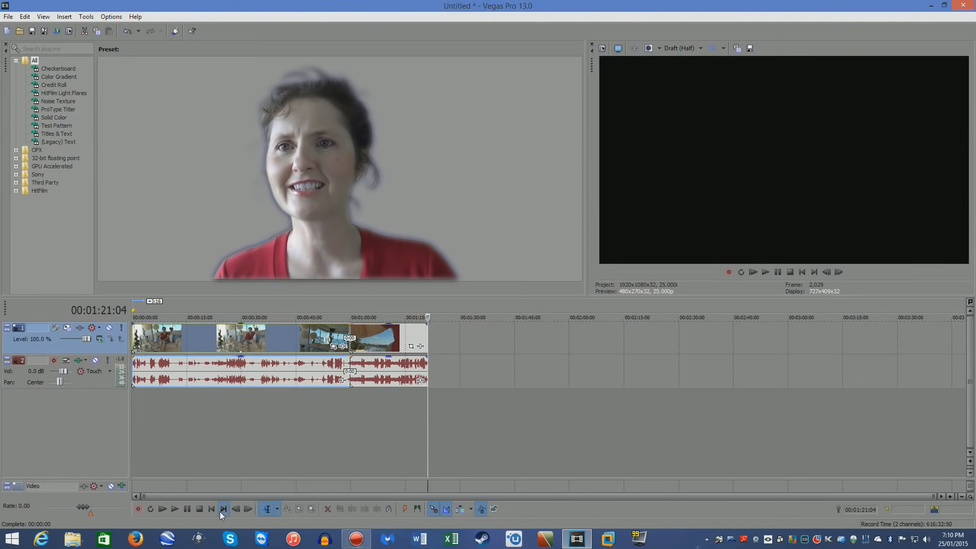
{"action": "left_click", "coordinate": [212, 510]}
{"action": "left_click", "coordinate": [173, 509]}
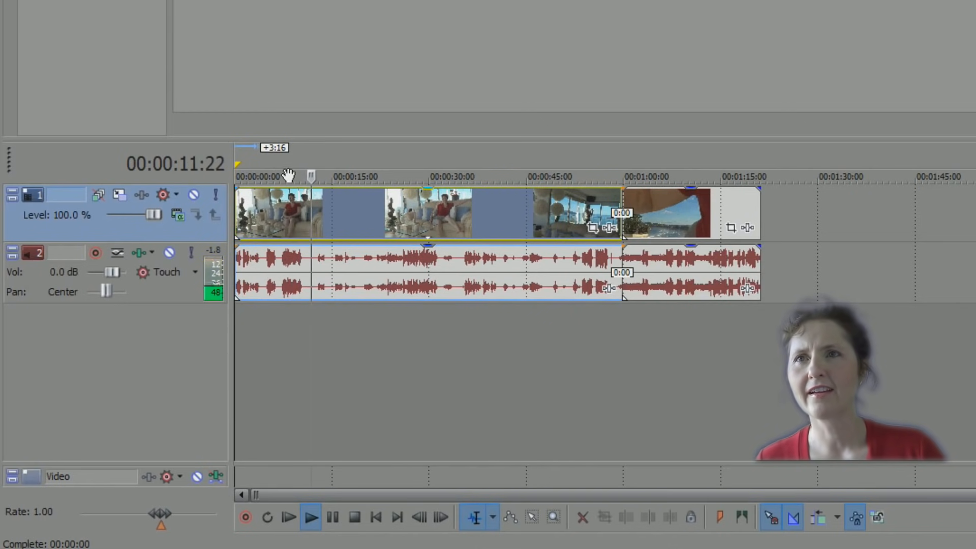
{"action": "left_click", "coordinate": [277, 213]}
{"action": "left_click", "coordinate": [239, 212]}
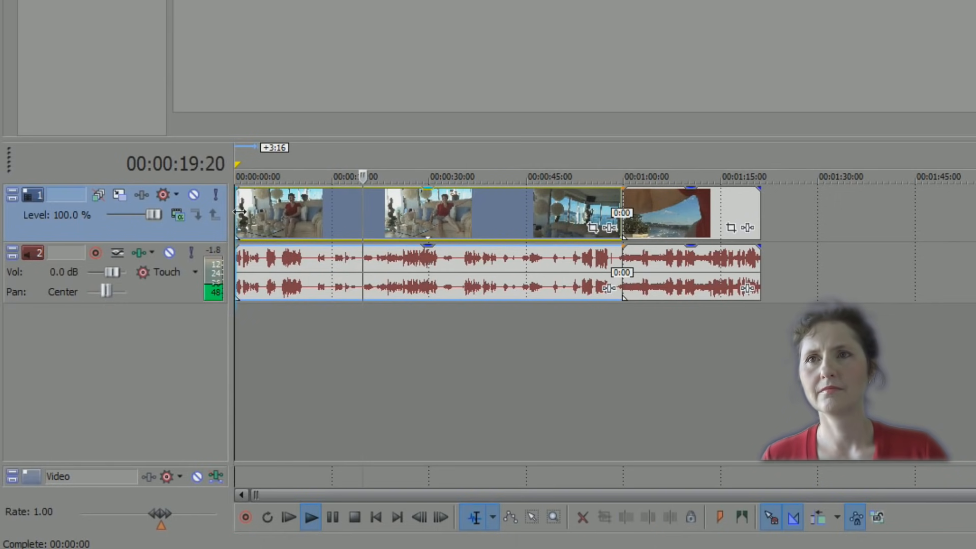
- Split the first clip at 00:00:06:17 and delete the section before the split
{"action": "left_click", "coordinate": [277, 214]}
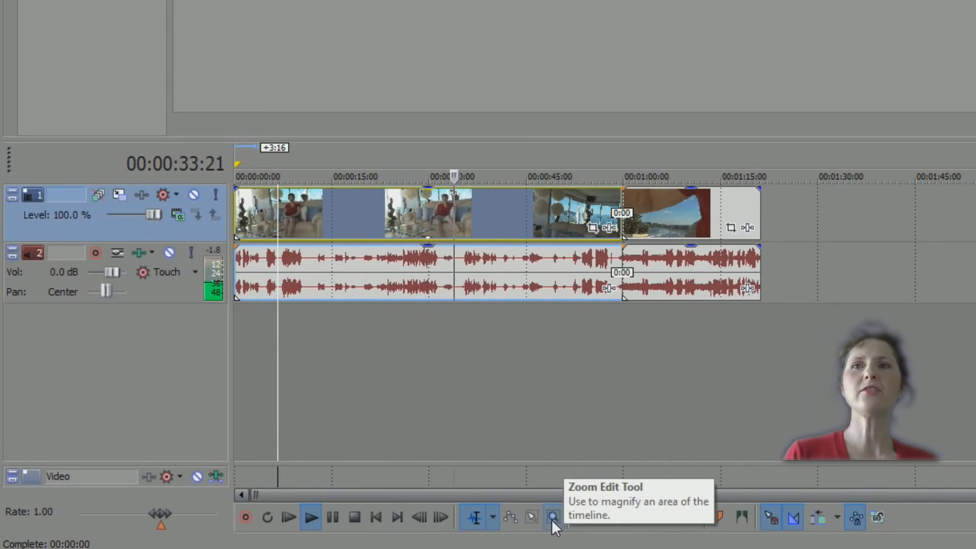
{"action": "key", "text": "space"}
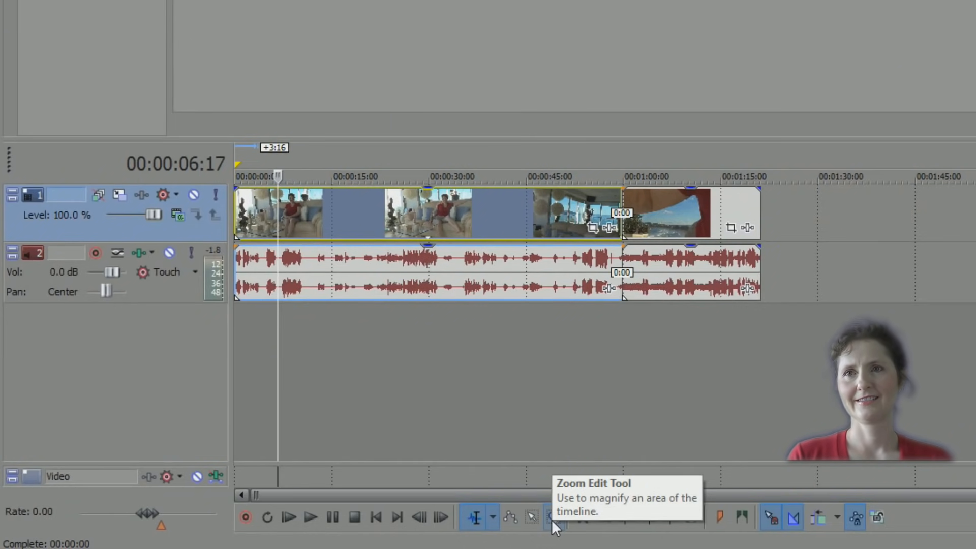
{"action": "key", "text": "s"}
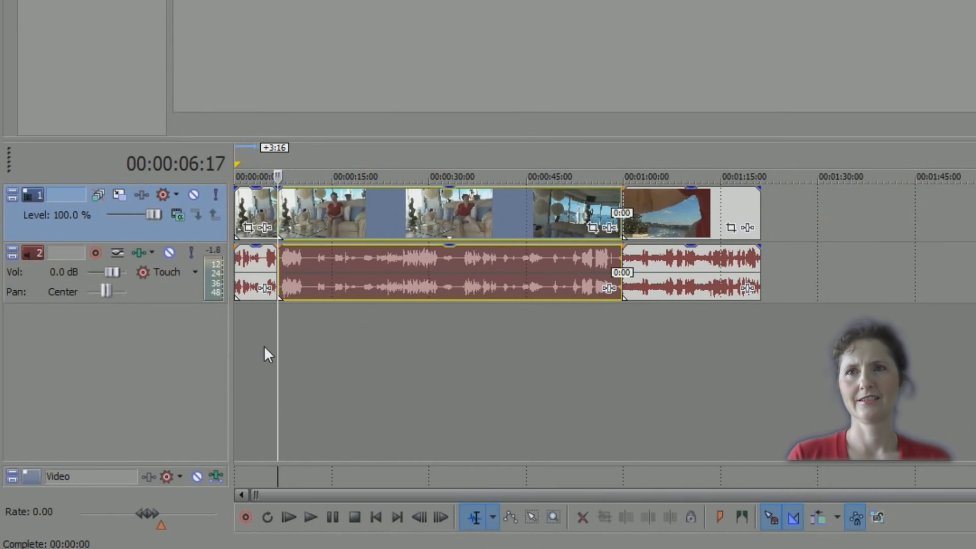
{"action": "left_click", "coordinate": [257, 200]}
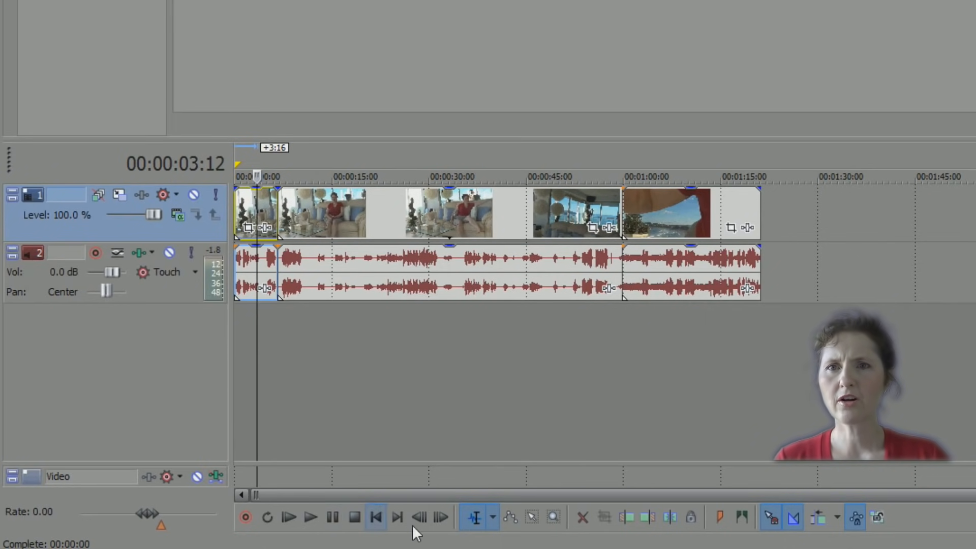
{"action": "left_click", "coordinate": [579, 516]}
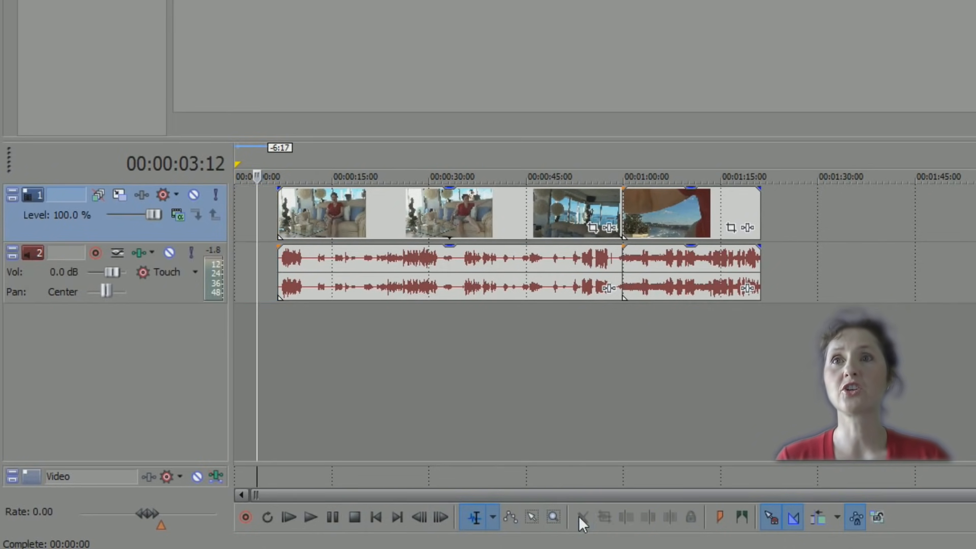
- Try extending the remaining sofa clip's start back to 00:00:03:12 and undo the extension
{"action": "mouse_move", "coordinate": [277, 222]}
{"action": "left_mouse_down"}
{"action": "mouse_move", "coordinate": [241, 222]}
{"action": "mouse_move", "coordinate": [262, 227]}
{"action": "left_mouse_up"}
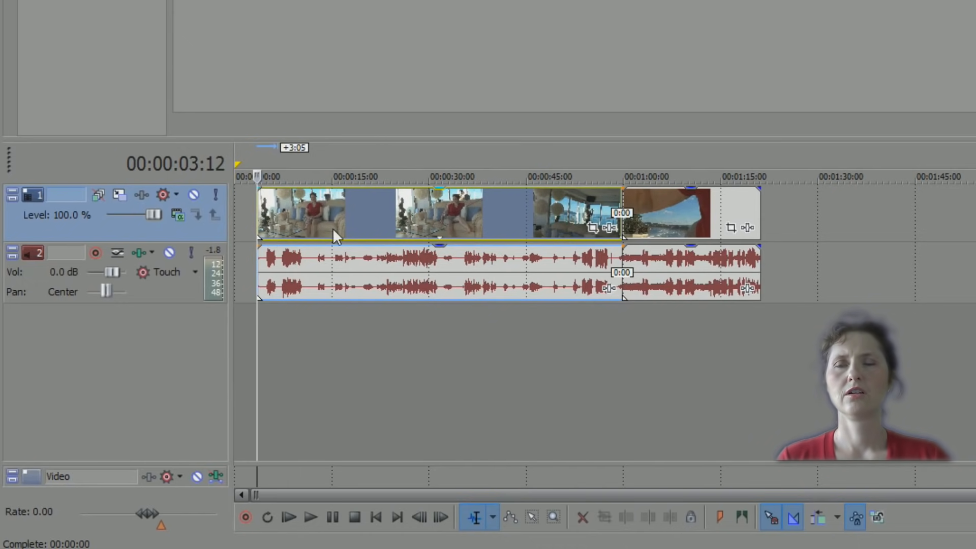
{"action": "key", "text": "ctrl+z"}
- Move the remaining sofa clip back to the beginning of the timeline and play it from the start
{"action": "left_click_drag", "start_coordinate": [318, 214], "coordinate": [279, 214]}
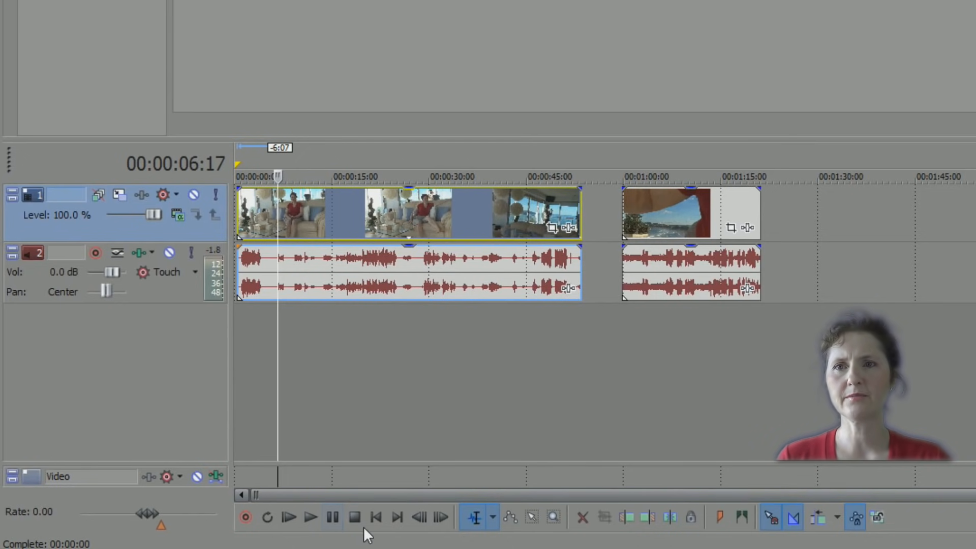
{"action": "left_click", "coordinate": [375, 516]}
{"action": "left_click", "coordinate": [310, 517]}
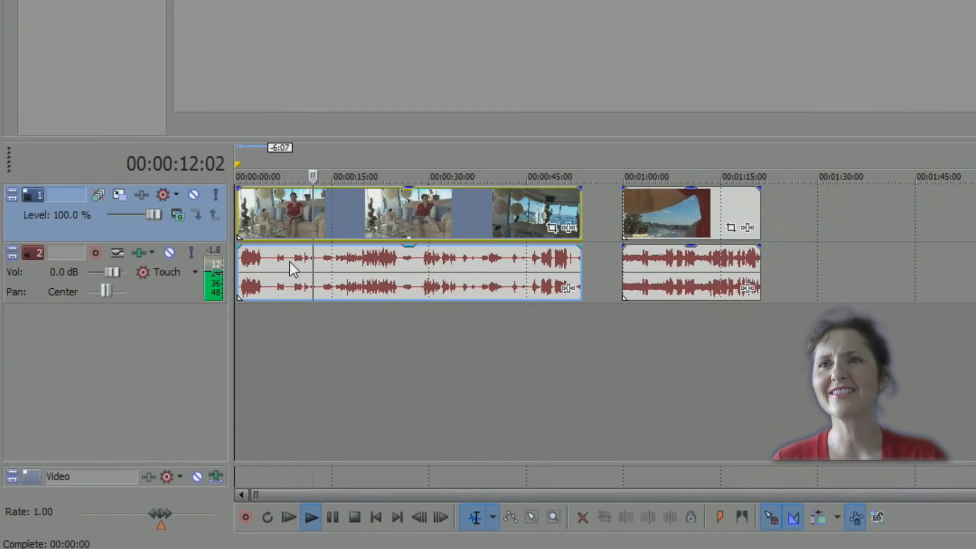
- Replay the moved sofa clip from several points near its beginning to examine the seated pose
{"action": "left_click", "coordinate": [289, 255]}
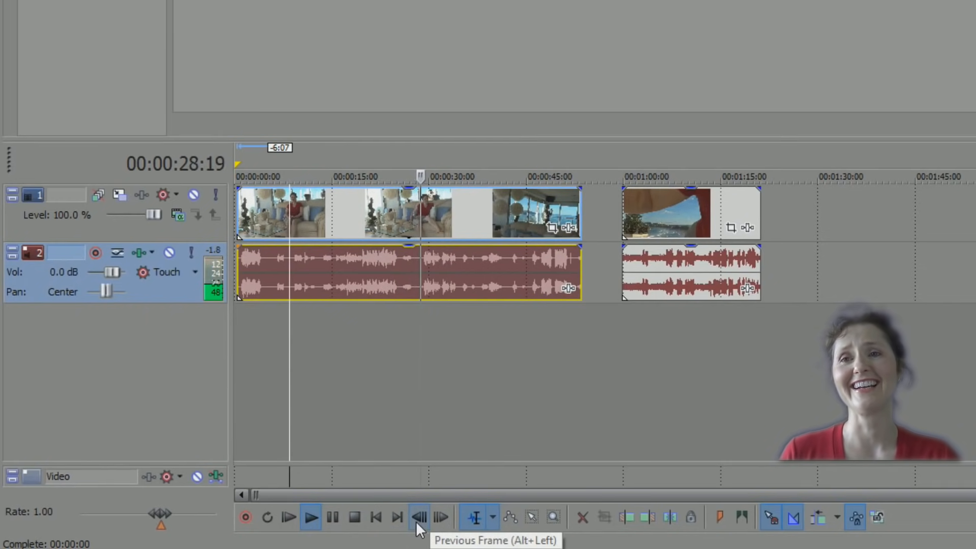
{"action": "left_click", "coordinate": [310, 520]}
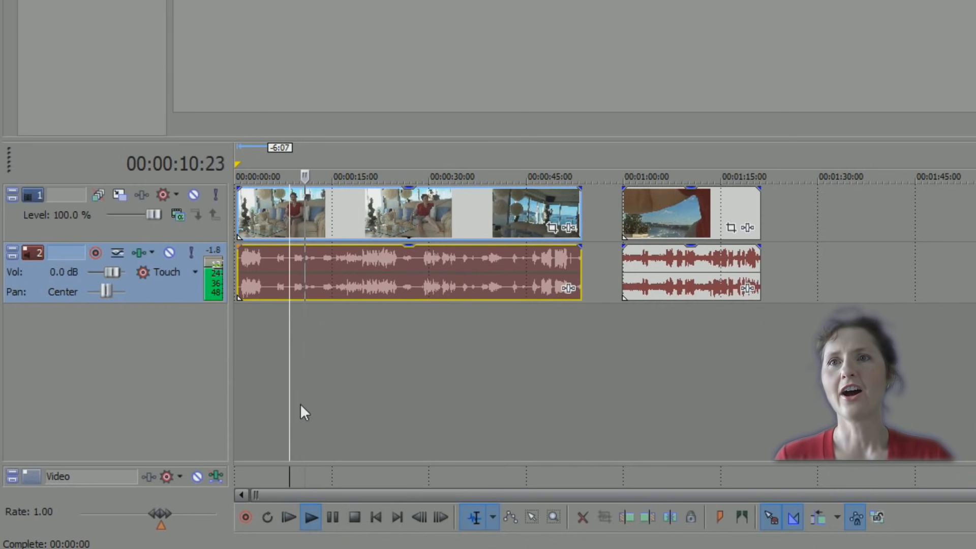
{"action": "left_click", "coordinate": [271, 255]}
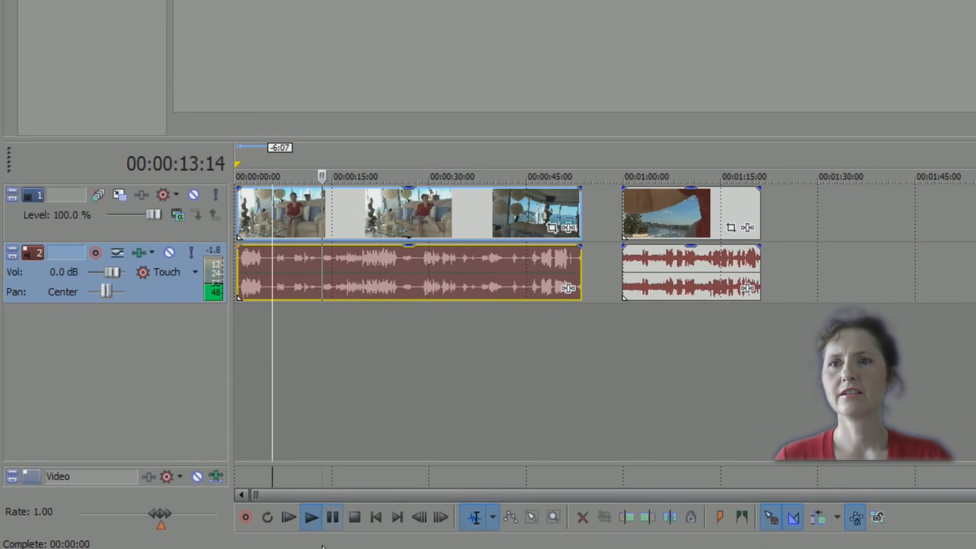
{"action": "left_click", "coordinate": [310, 518]}
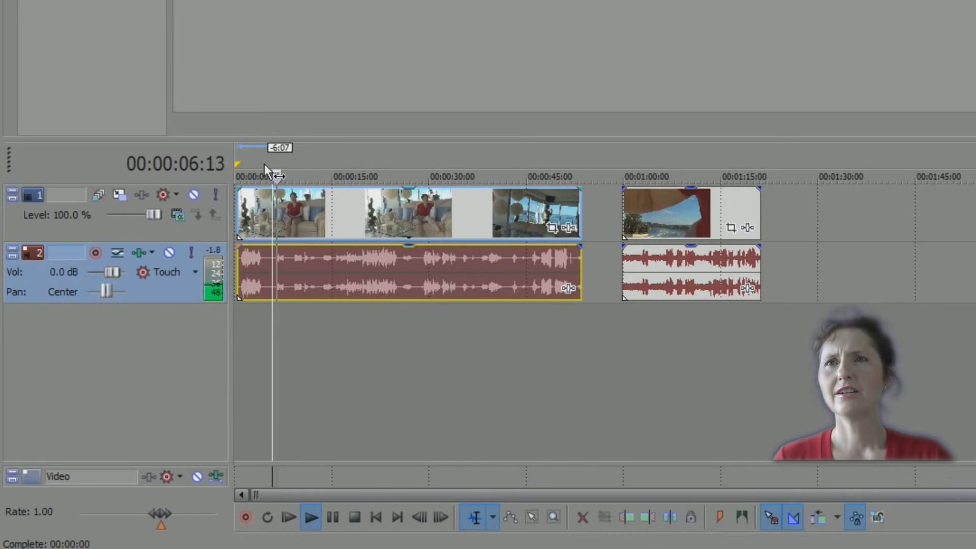
- Stop playback near the sofa clip's beginning and split the clip at 00:00:03:23
{"action": "left_click", "coordinate": [259, 196]}
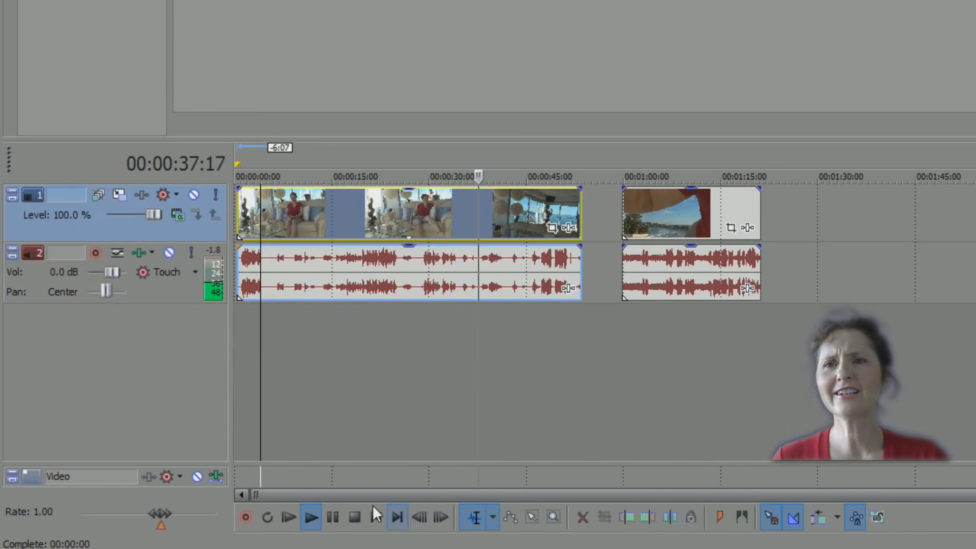
{"action": "left_click", "coordinate": [358, 517]}
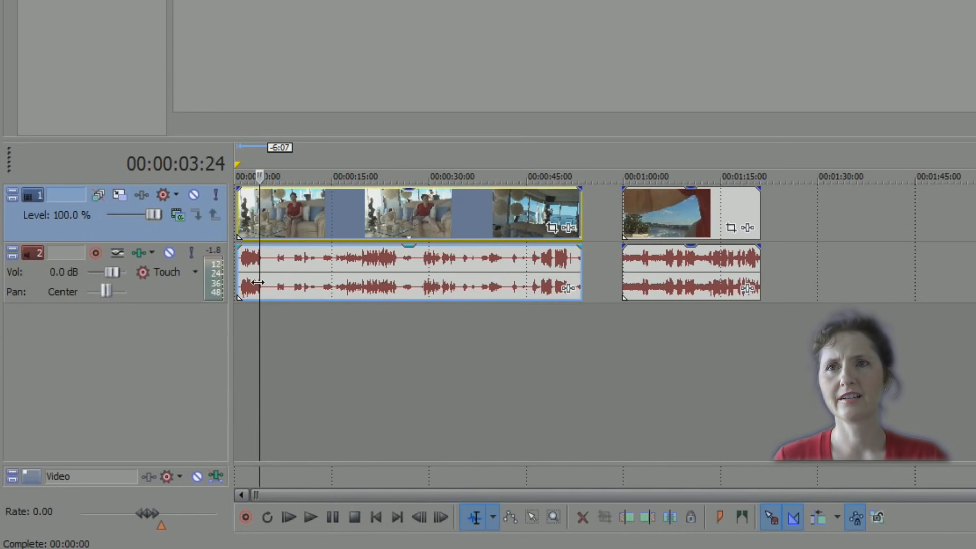
{"action": "key", "text": "alt+Left"}
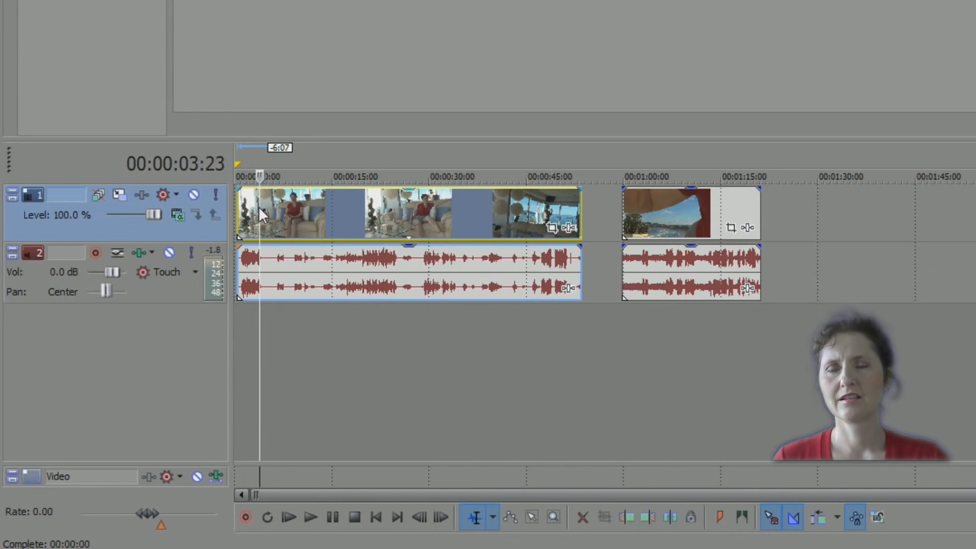
{"action": "key", "text": "s"}
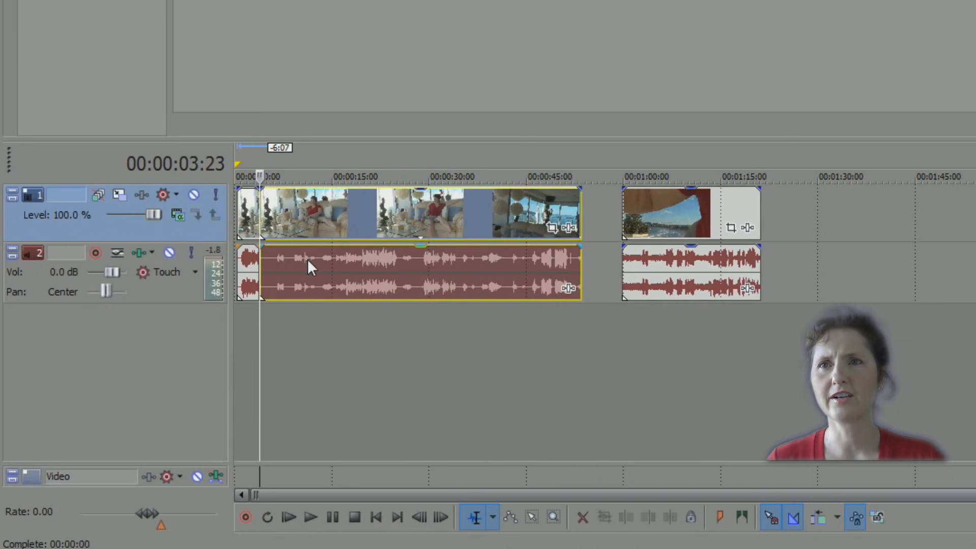
- Split the sofa clip again at 00:00:15:19 and delete the section between the two splits
{"action": "left_click", "coordinate": [337, 257]}
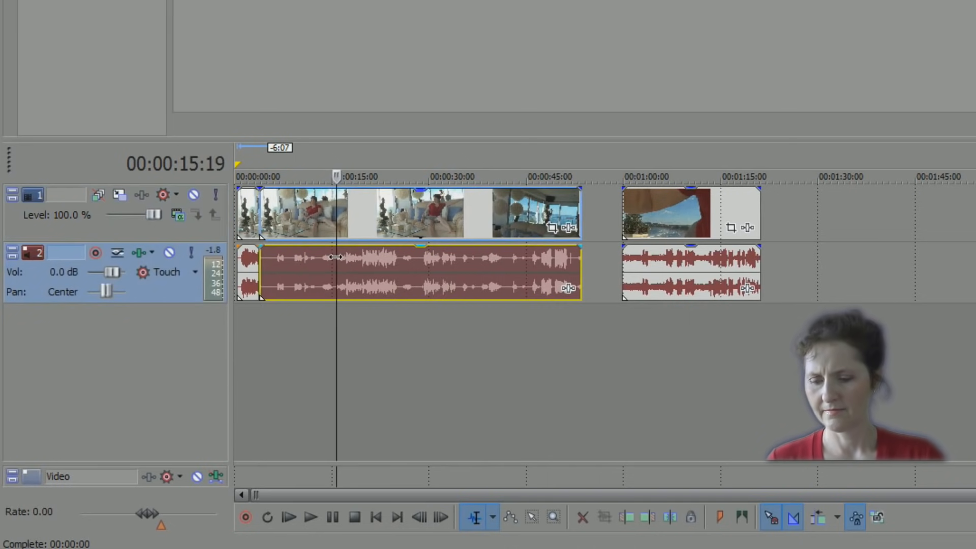
{"action": "key", "text": "s"}
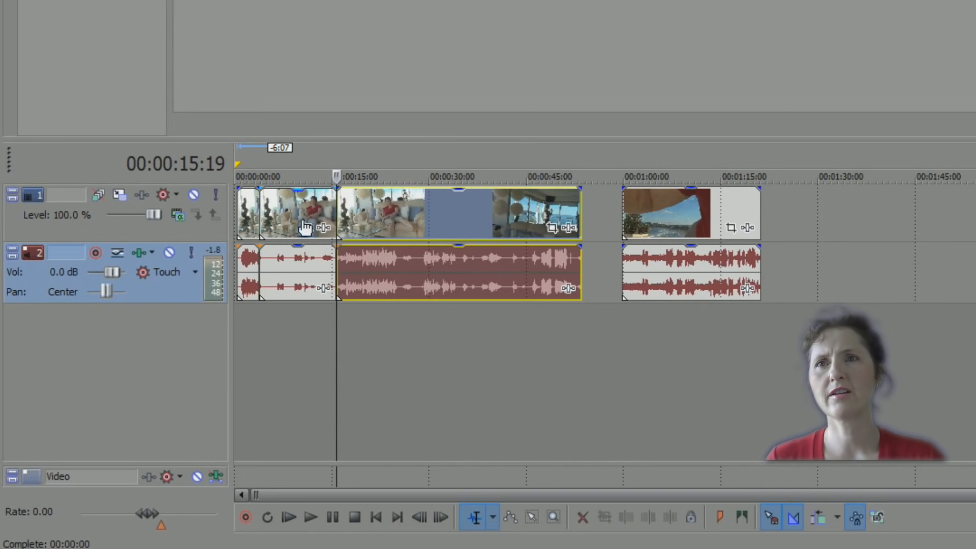
{"action": "left_click", "coordinate": [302, 218]}
{"action": "left_click", "coordinate": [580, 517]}
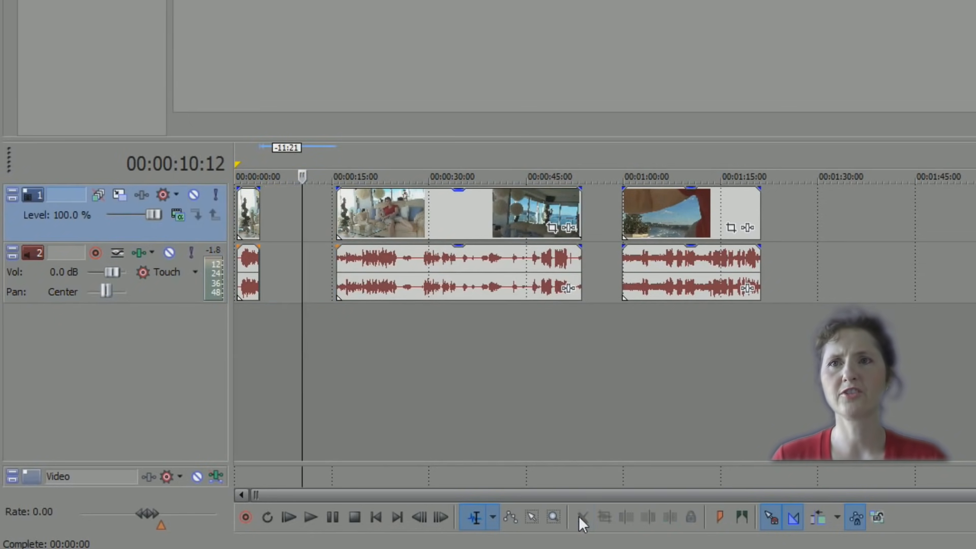
- Move the remaining sofa section back to directly follow the short opening piece, and play the result from near the start
{"action": "left_click_drag", "start_coordinate": [352, 211], "coordinate": [282, 207]}
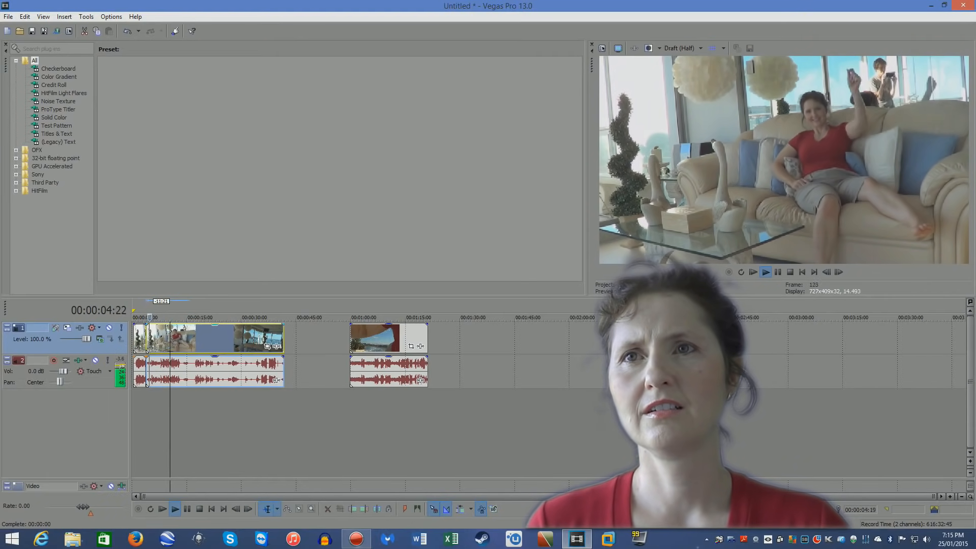
{"action": "left_click", "coordinate": [237, 507]}
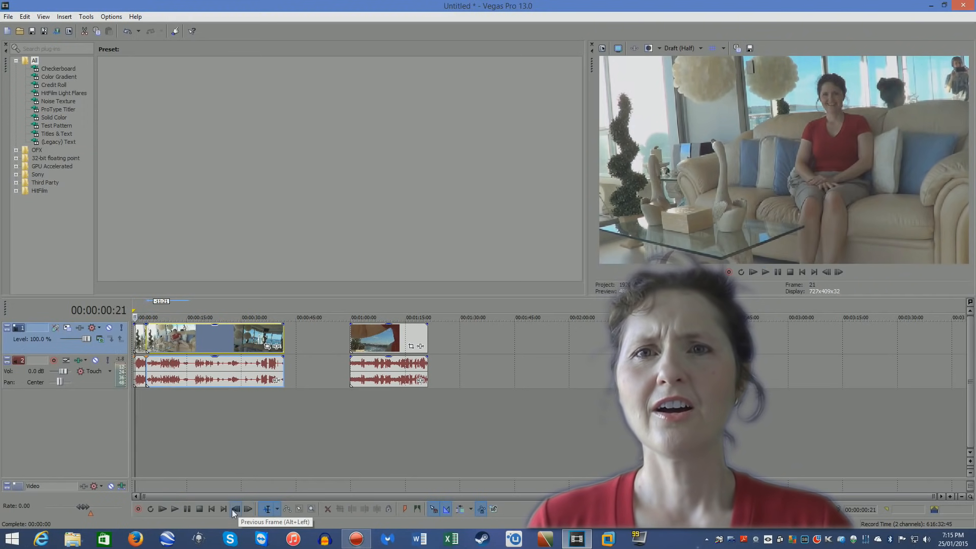
{"action": "left_click", "coordinate": [176, 509]}
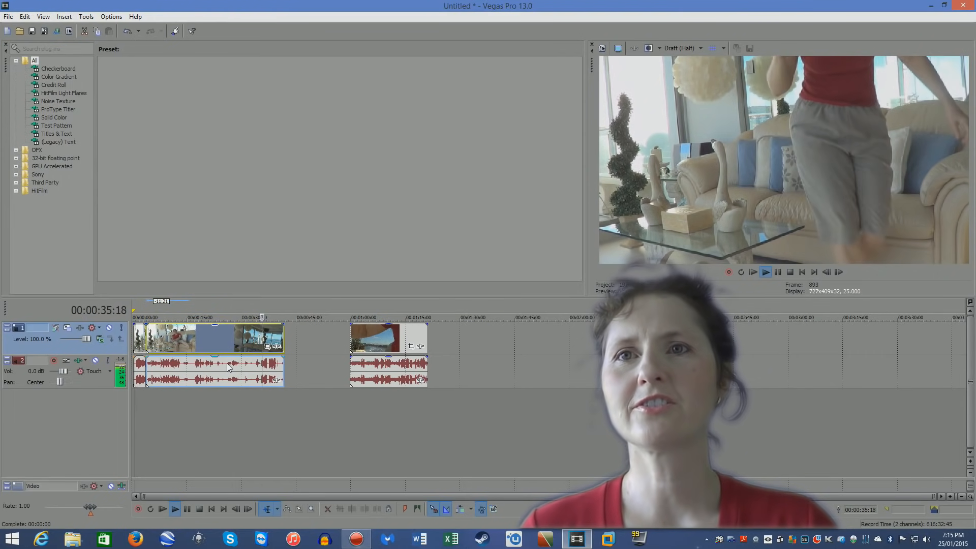
{"action": "left_click", "coordinate": [227, 362]}
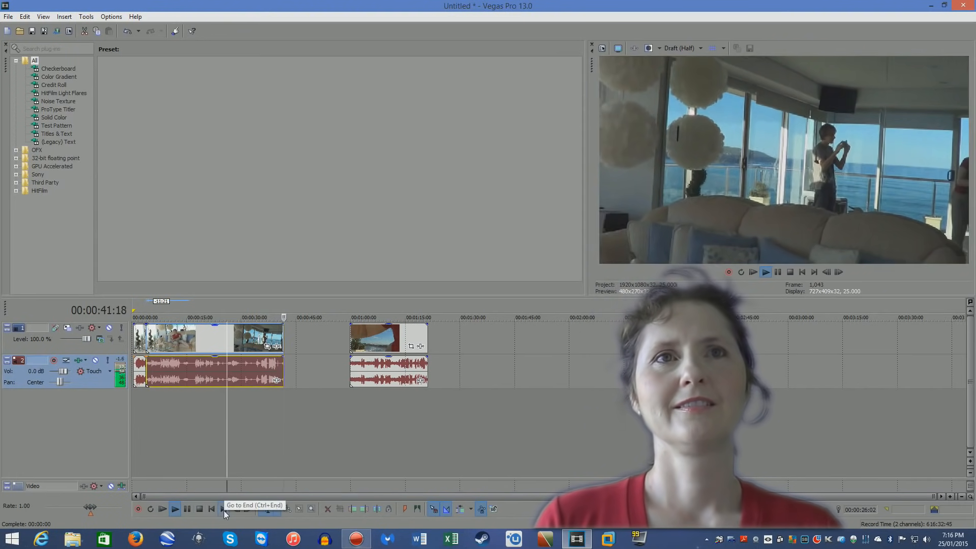
{"action": "key", "text": "space"}
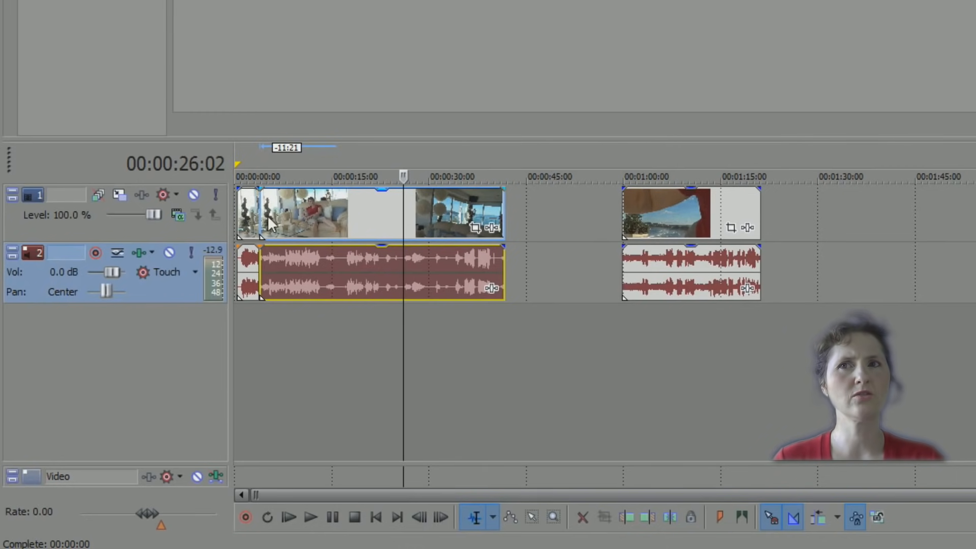
- Split the long sofa clip at 00:00:25:10 and delete the section between the opening piece and the split
{"action": "left_click", "coordinate": [404, 204]}
{"action": "left_click", "coordinate": [401, 204]}
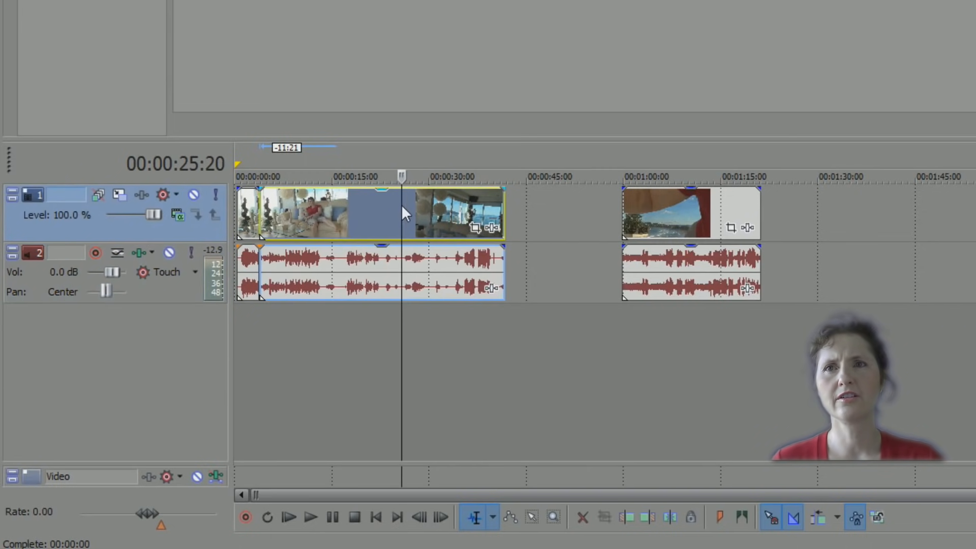
{"action": "left_click", "coordinate": [398, 205]}
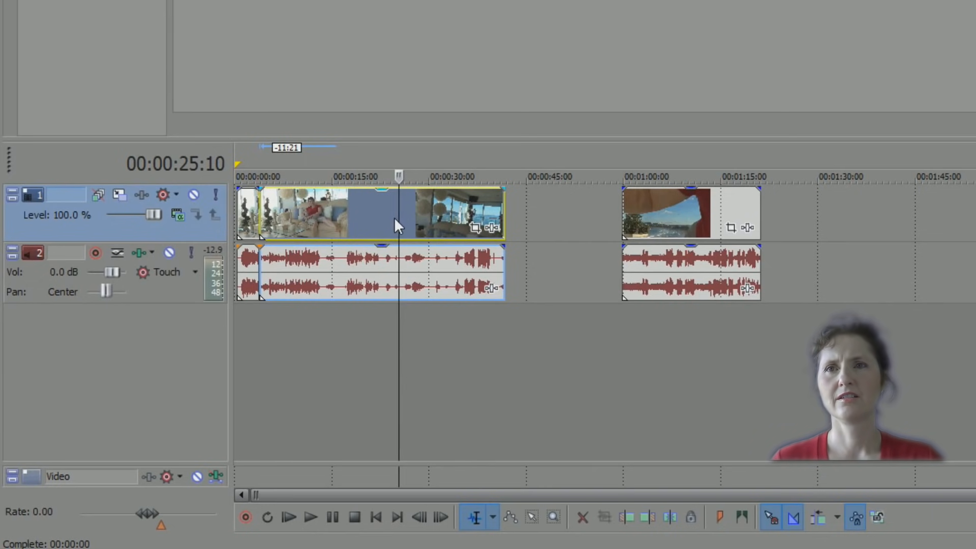
{"action": "key", "text": "s"}
{"action": "left_click", "coordinate": [346, 202]}
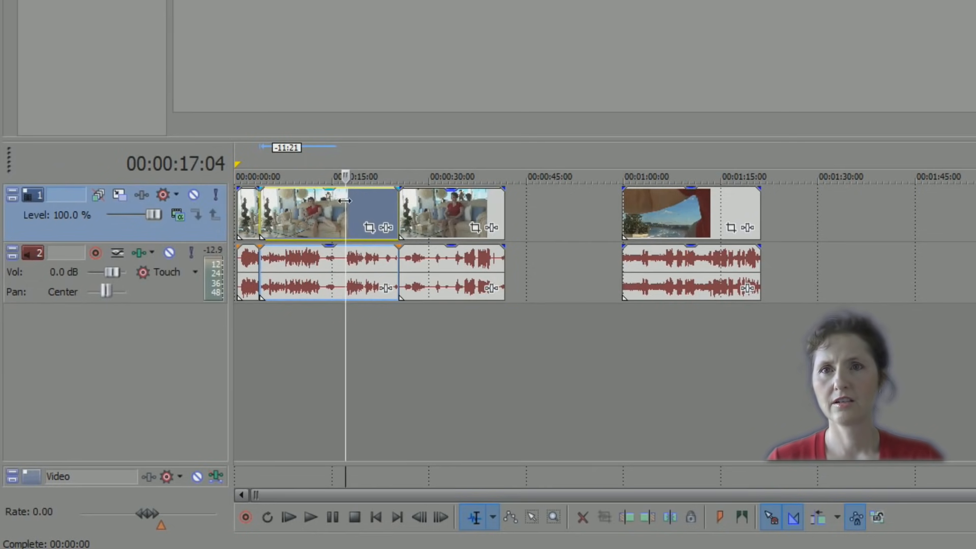
{"action": "left_click", "coordinate": [588, 522]}
{"action": "left_click", "coordinate": [251, 218]}
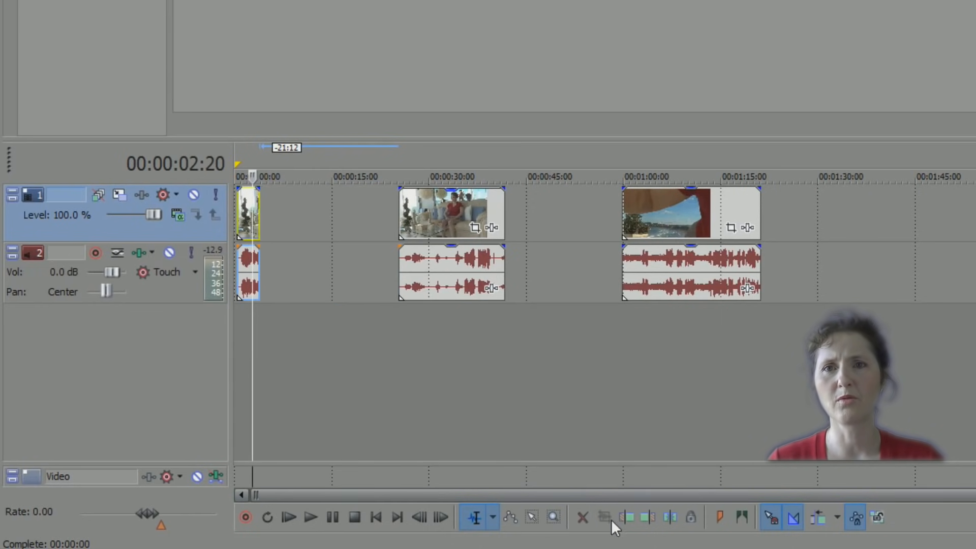
{"action": "left_click", "coordinate": [582, 512]}
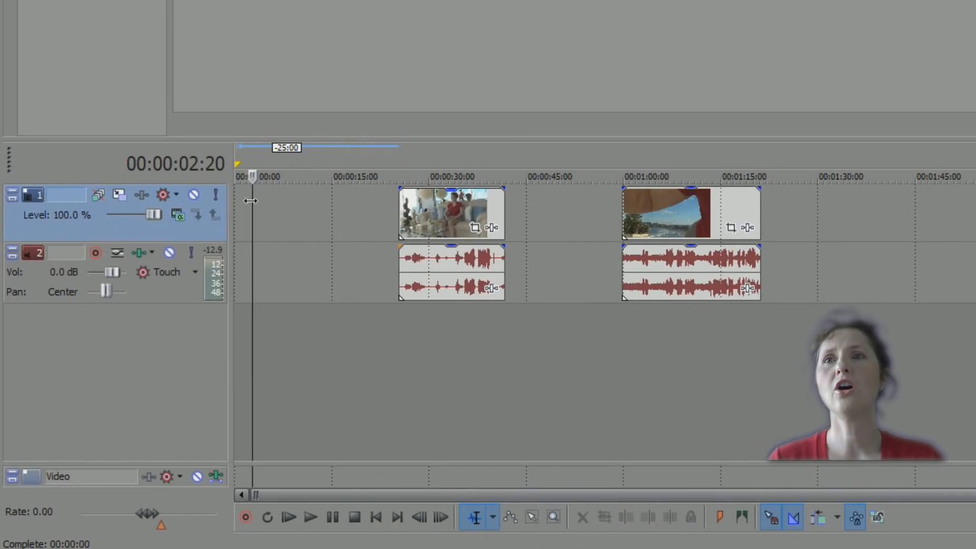
{"action": "key", "text": "ctrl+z"}
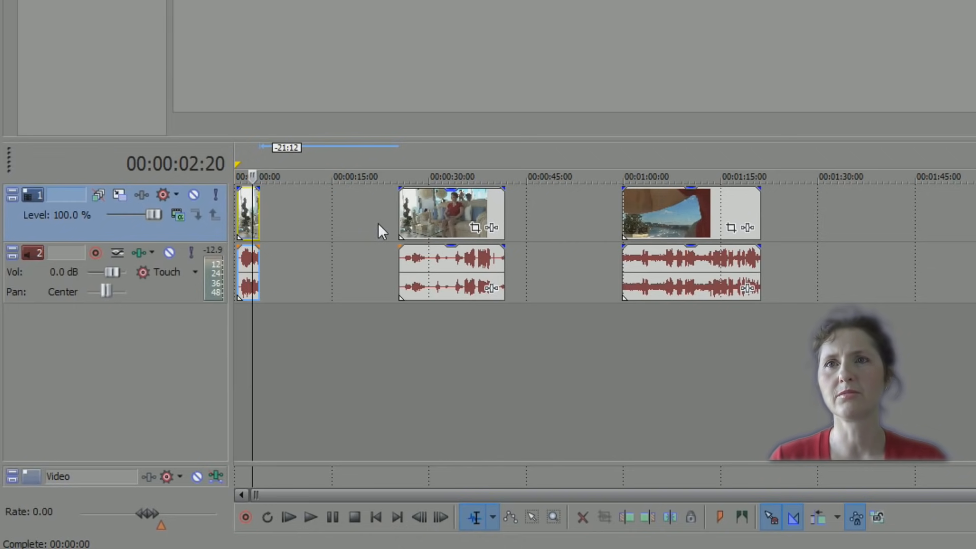
- Move the remaining sofa section back to directly follow the opening piece, and play the result from the beginning
{"action": "mouse_move", "coordinate": [401, 212]}
{"action": "left_mouse_down"}
{"action": "mouse_move", "coordinate": [273, 202]}
{"action": "mouse_move", "coordinate": [401, 230]}
{"action": "left_mouse_up"}
{"action": "left_click_drag", "start_coordinate": [459, 213], "coordinate": [319, 214]}
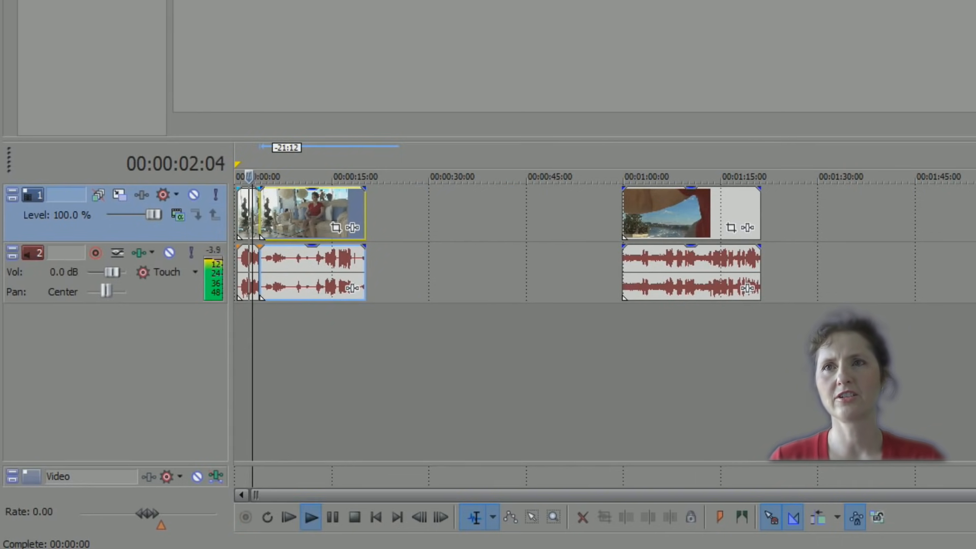
{"action": "left_click_drag", "start_coordinate": [240, 177], "coordinate": [235, 177]}
{"action": "left_click", "coordinate": [311, 517]}
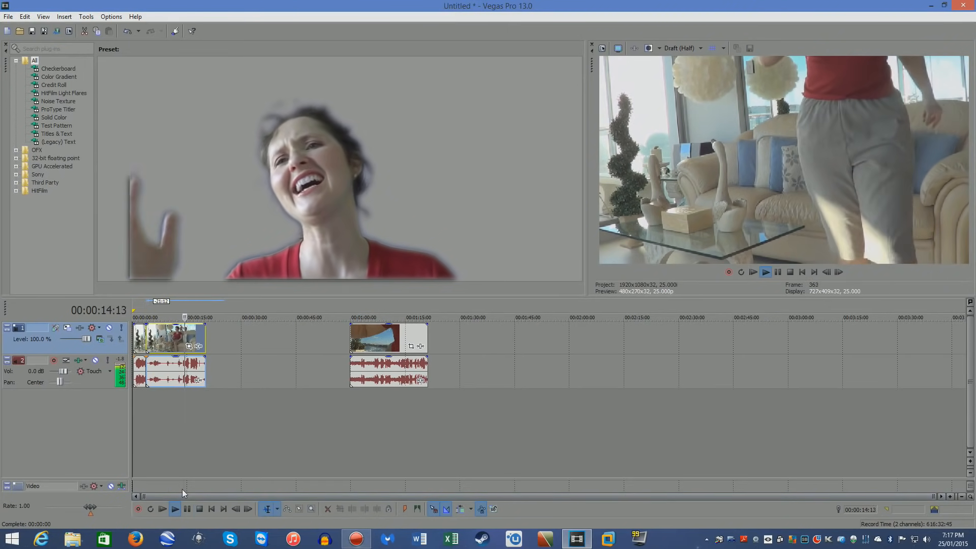
{"action": "left_click", "coordinate": [201, 508]}
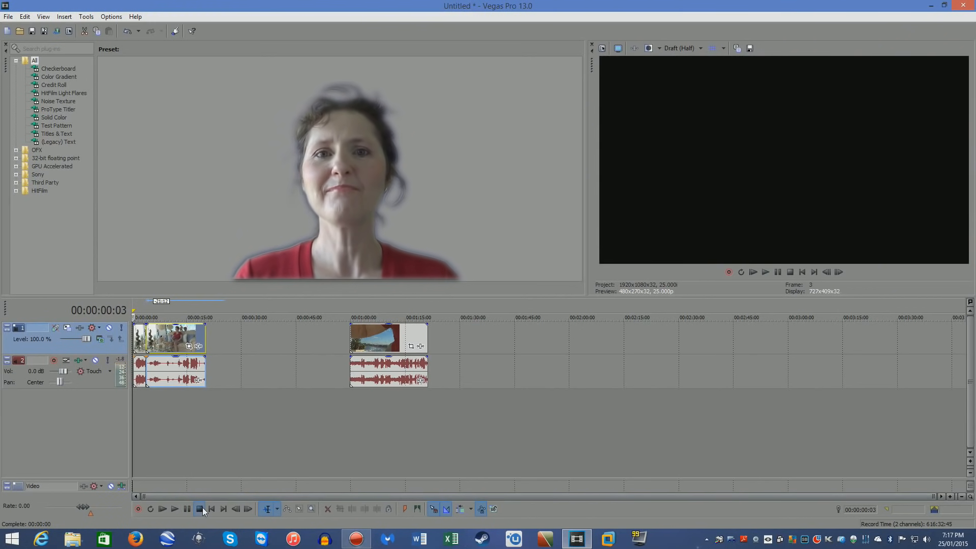
- Play from the cut at 00:00:03:23 and split the second sofa piece at about 00:00:11 during the raised-hand gesture
{"action": "left_click", "coordinate": [148, 336]}
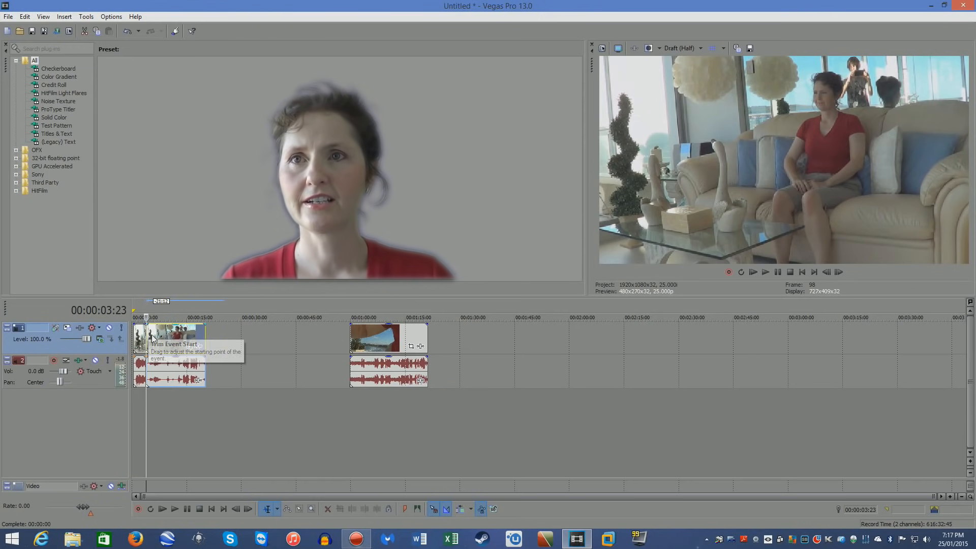
{"action": "left_click", "coordinate": [174, 509]}
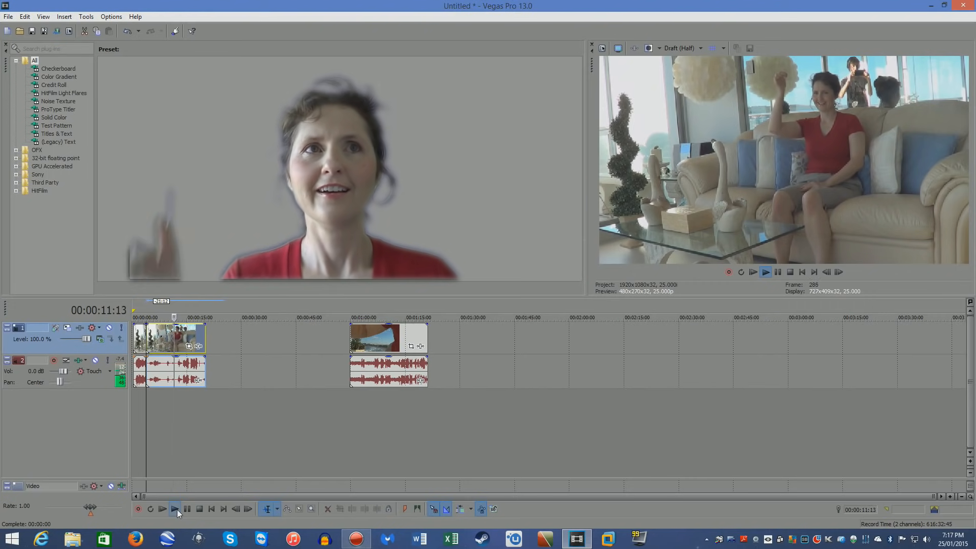
{"action": "key", "text": "s"}
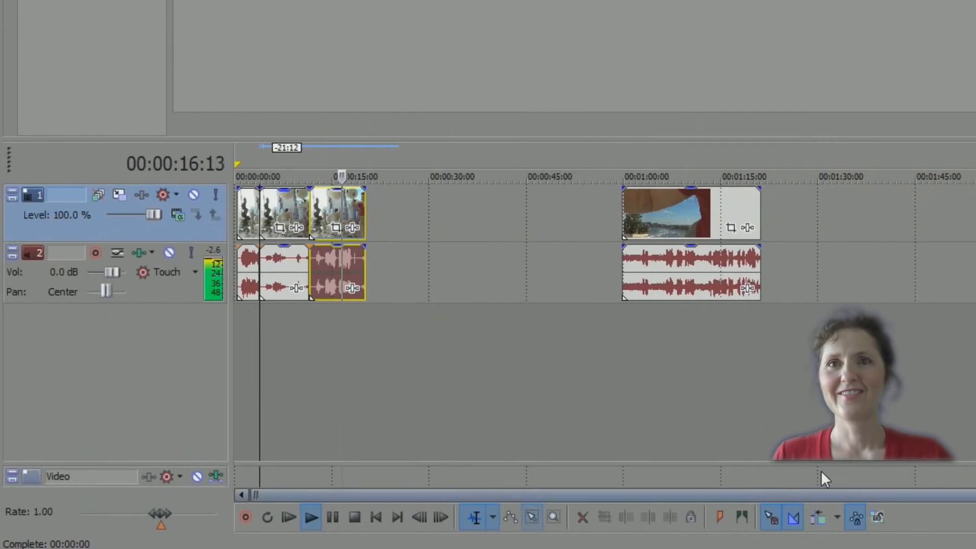
- Move the balcony clip back to overlap the end of the sofa footage by 1:00, and split it at about 00:00:24
{"action": "left_click_drag", "start_coordinate": [654, 214], "coordinate": [391, 217]}
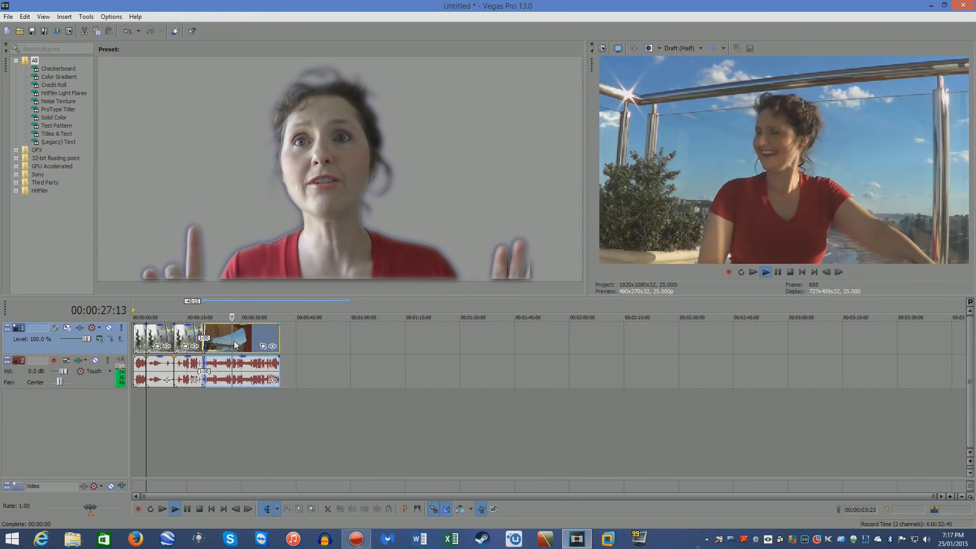
{"action": "key", "text": "space"}
{"action": "left_click", "coordinate": [215, 342]}
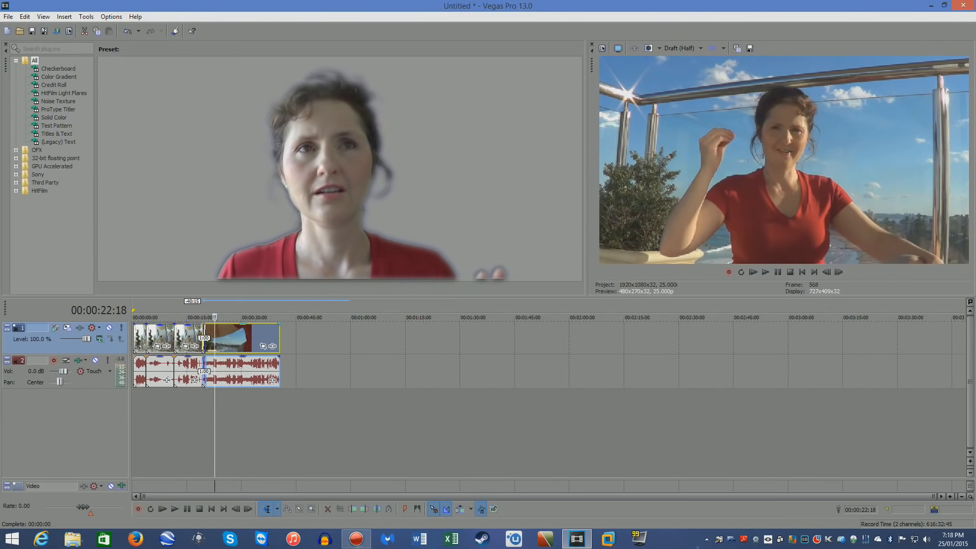
{"action": "key", "text": "space"}
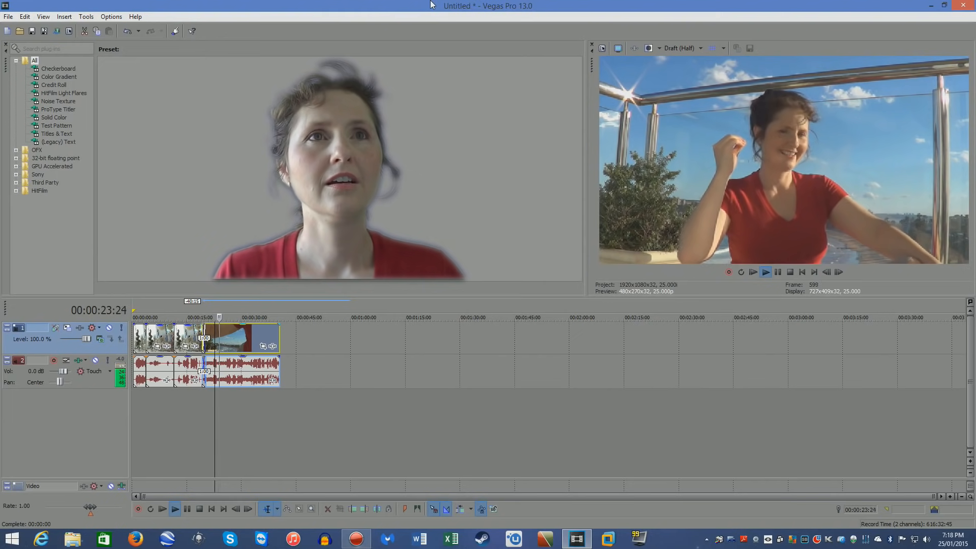
{"action": "key", "text": "s"}
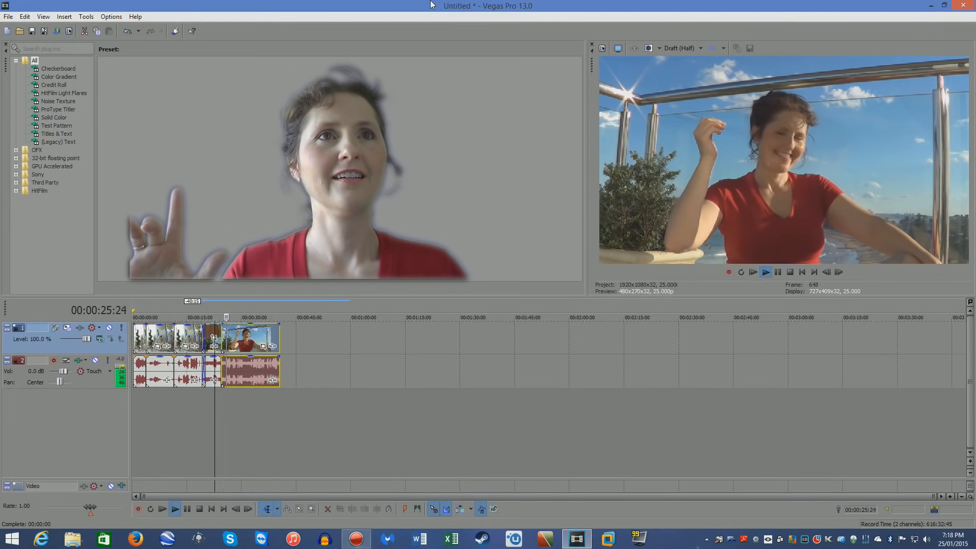
{"action": "key", "text": "space"}
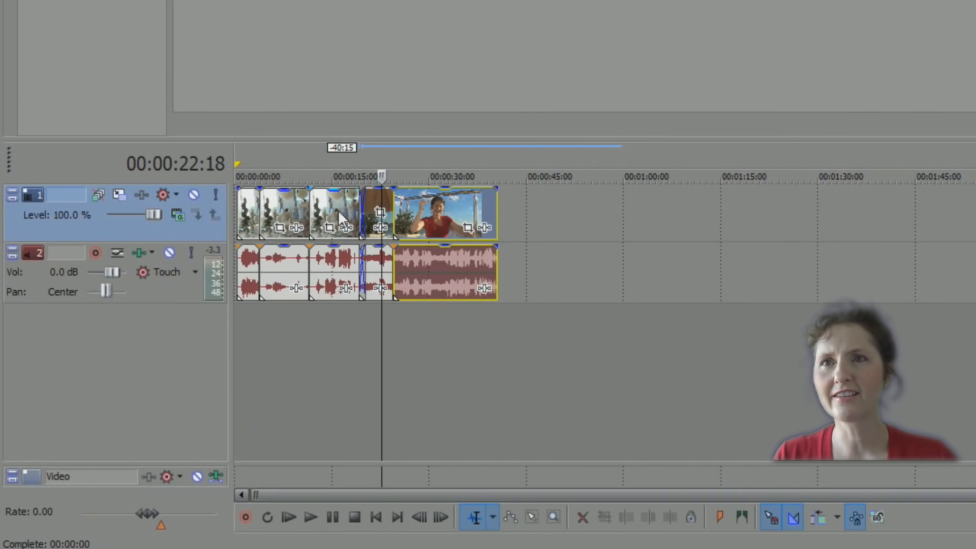
- Delete the last sofa piece and move both balcony pieces back to close the gap after the remaining sofa footage
{"action": "left_click", "coordinate": [337, 209]}
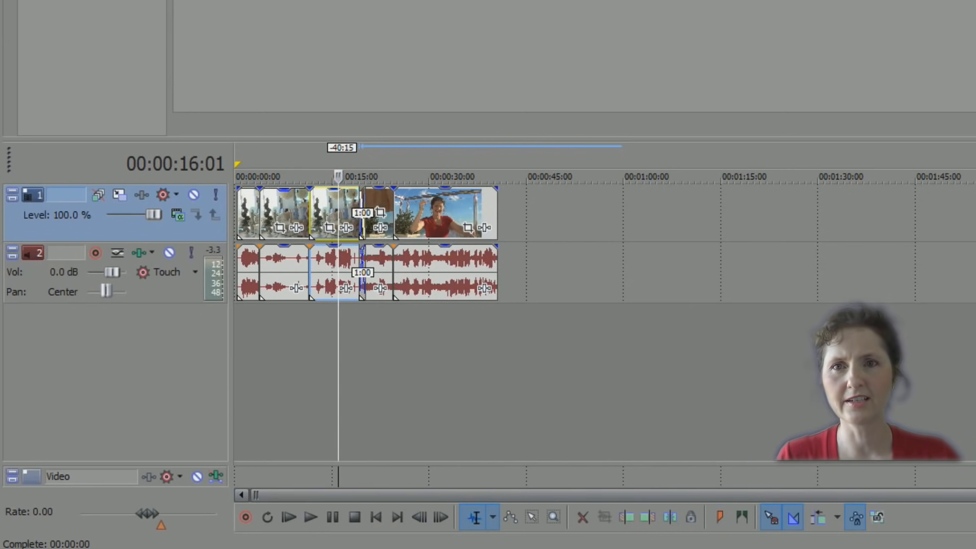
{"action": "left_click", "coordinate": [582, 517]}
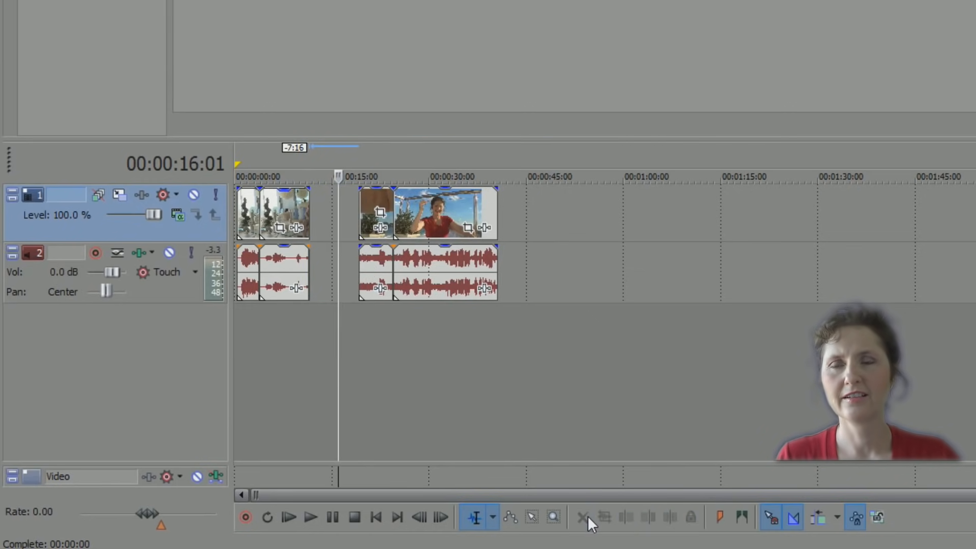
{"action": "left_click_drag", "start_coordinate": [372, 209], "coordinate": [327, 213]}
{"action": "left_click", "coordinate": [416, 217]}
{"action": "left_click_drag", "start_coordinate": [416, 218], "coordinate": [371, 221]}
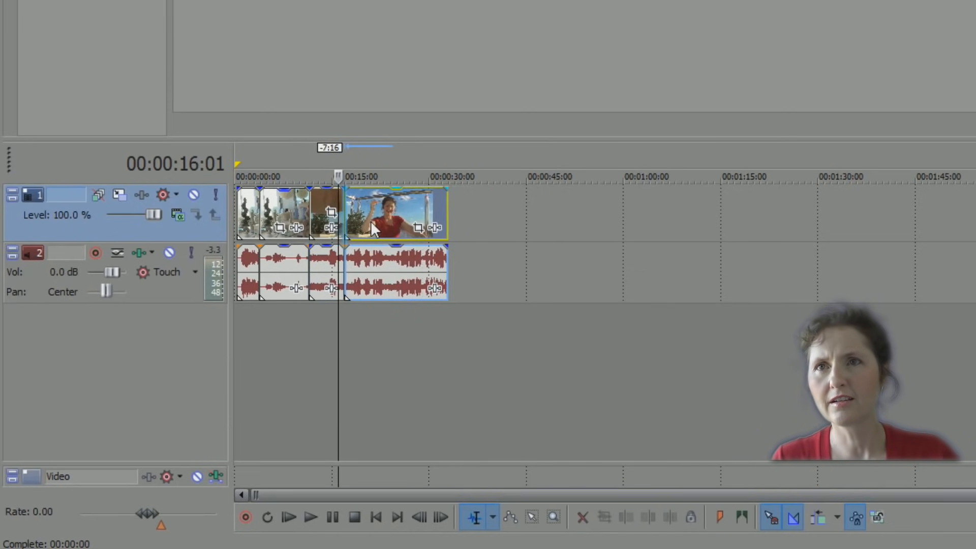
- Delete the short first balcony piece and move the remaining balcony clip back to directly follow the sofa footage
{"action": "left_click", "coordinate": [325, 219]}
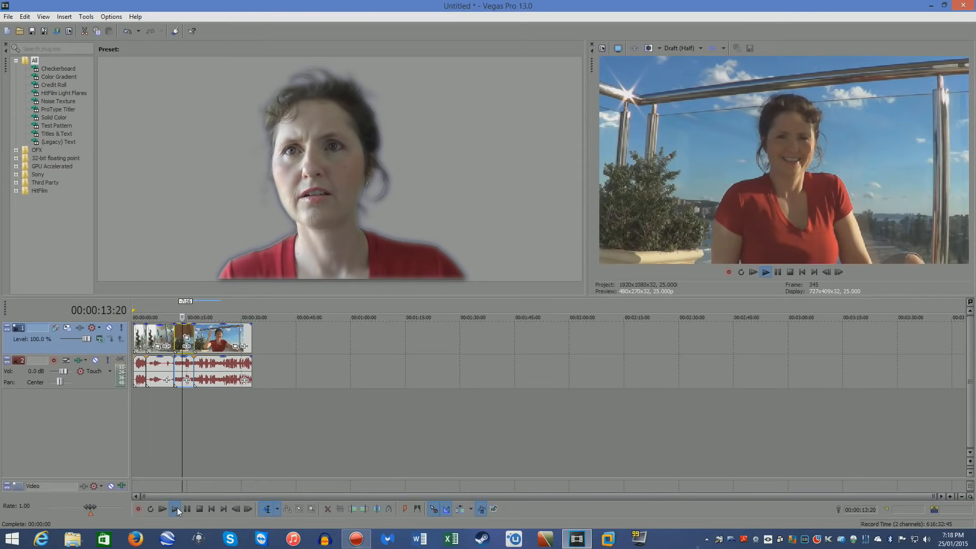
{"action": "left_click", "coordinate": [311, 516]}
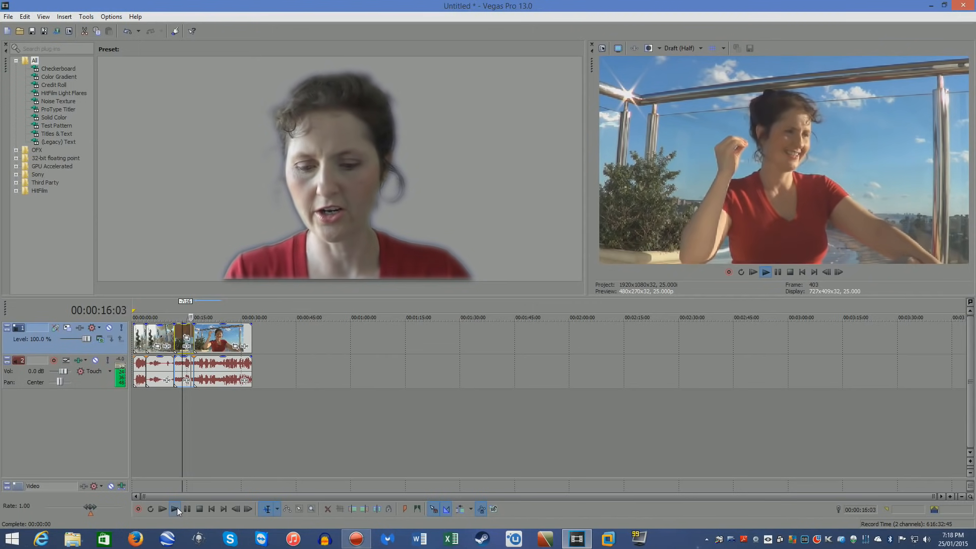
{"action": "left_click", "coordinate": [327, 509]}
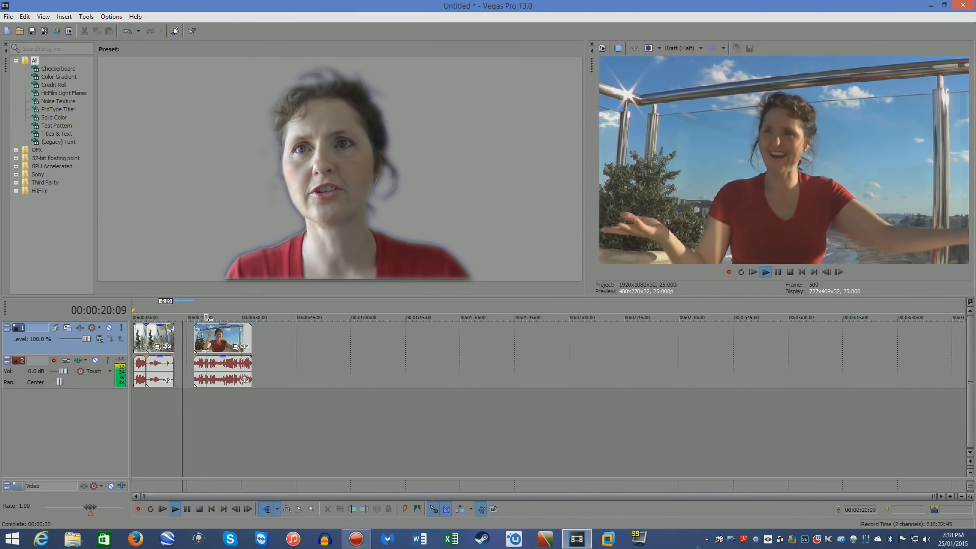
{"action": "left_click_drag", "start_coordinate": [211, 342], "coordinate": [192, 341]}
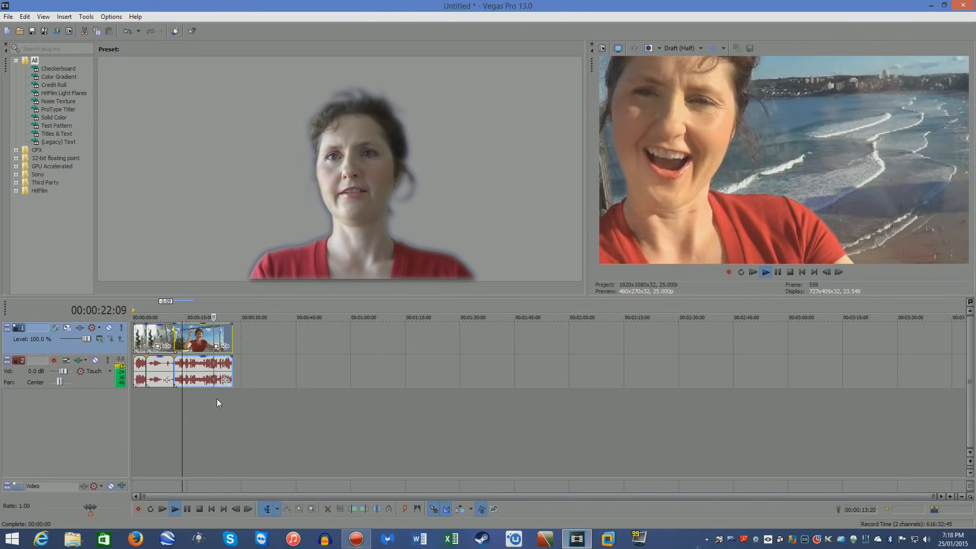
{"action": "left_click", "coordinate": [214, 411]}
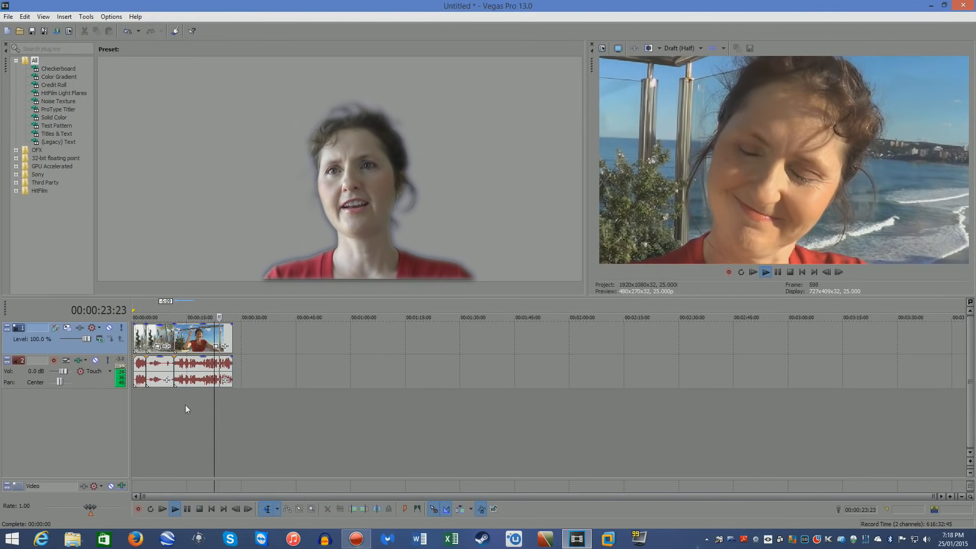
{"action": "left_click", "coordinate": [187, 509]}
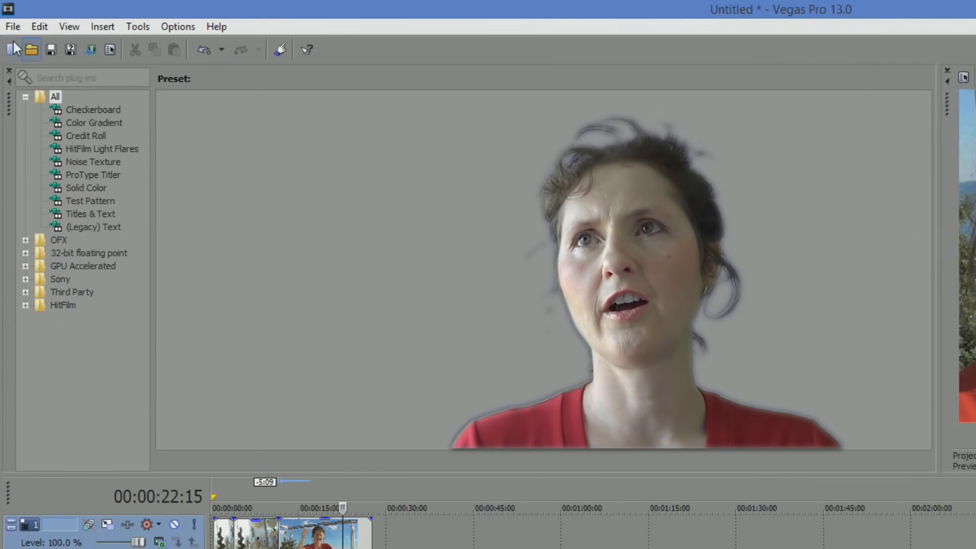
- Save the project as Untitled.veg in the Vegas Saves folder
{"action": "left_click", "coordinate": [8, 16]}
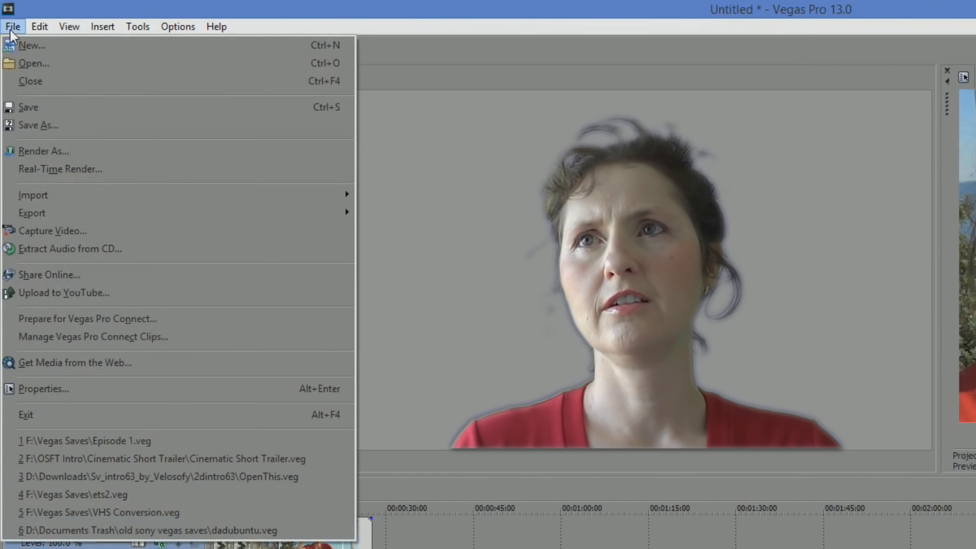
{"action": "left_click", "coordinate": [23, 107]}
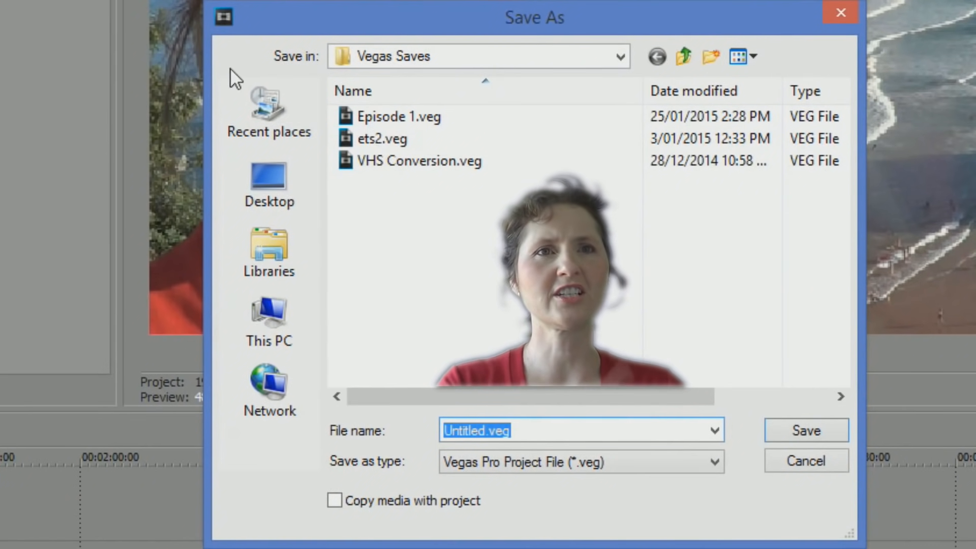
{"action": "left_click", "coordinate": [828, 431]}
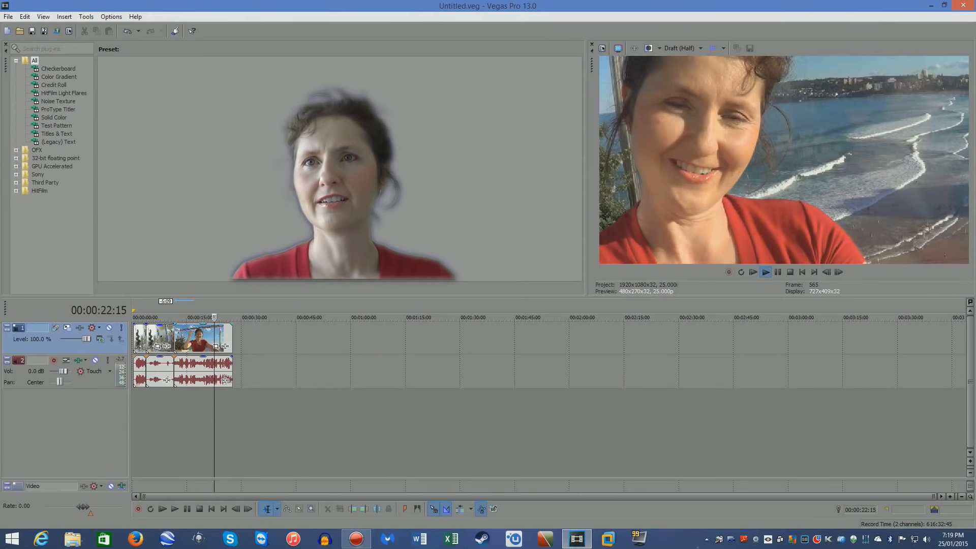
- Play the edited sequence from near its beginning to review the disappearing effect
{"action": "key", "text": "space"}
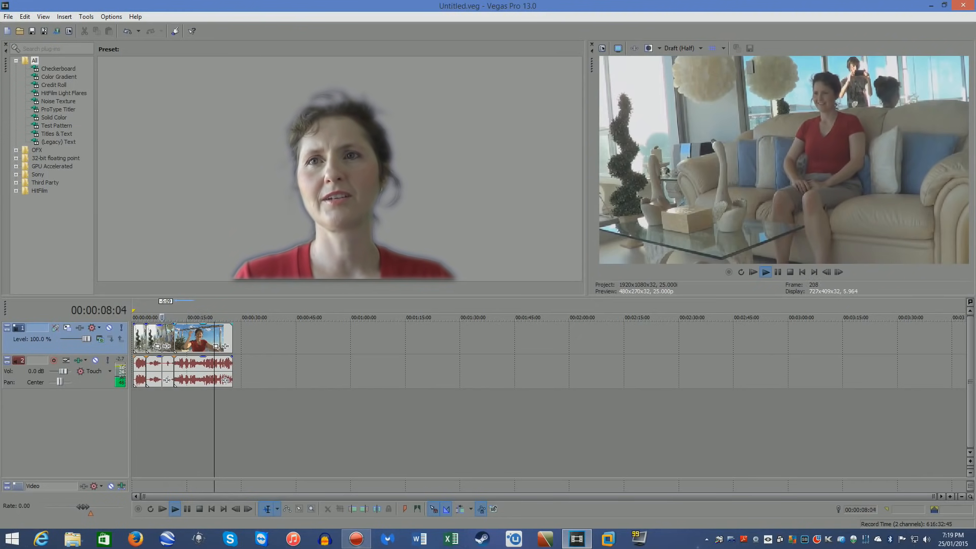
{"action": "left_click", "coordinate": [173, 510]}
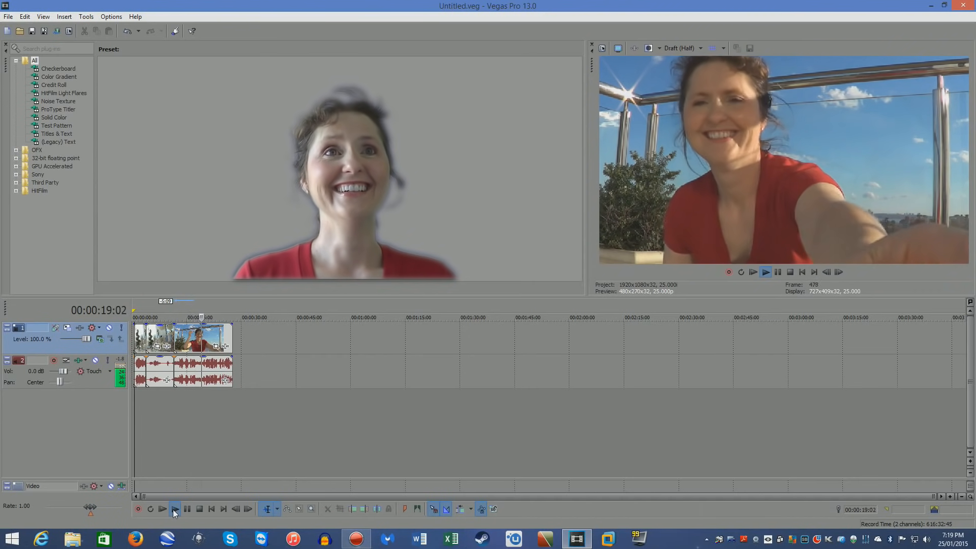
{"action": "key", "text": "space"}
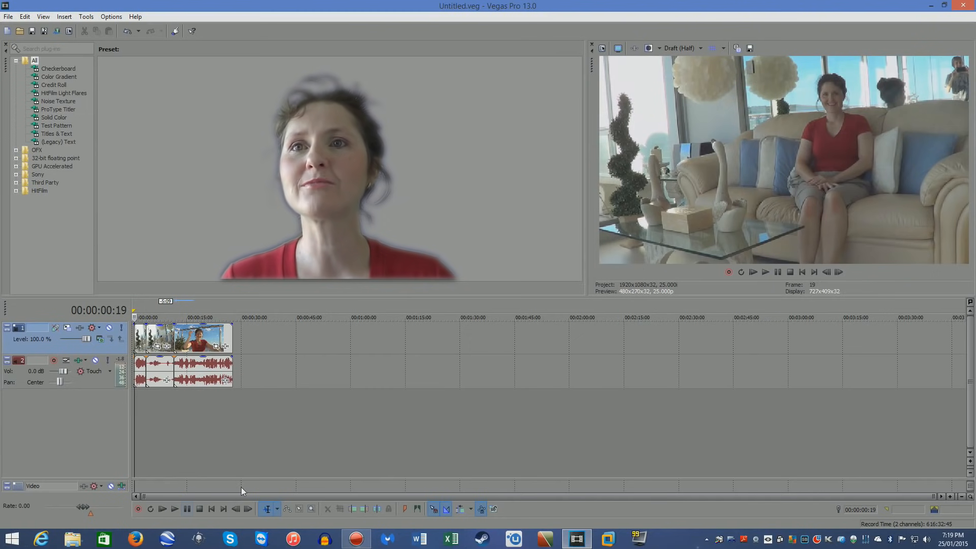
- Move the balcony clip 3:19 later to leave a gap after the sofa footage, and select the second sofa piece
{"action": "left_click", "coordinate": [216, 330]}
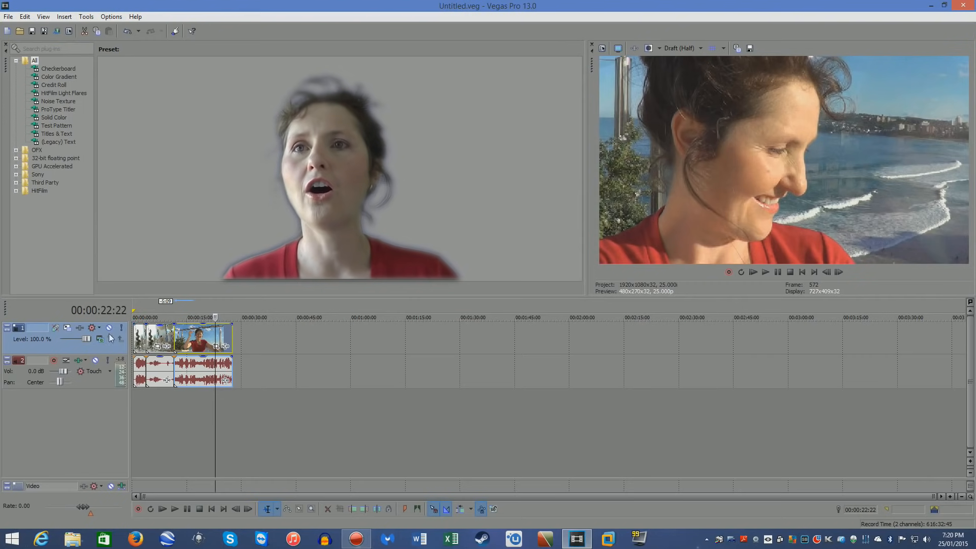
{"action": "left_click_drag", "start_coordinate": [187, 348], "coordinate": [200, 349]}
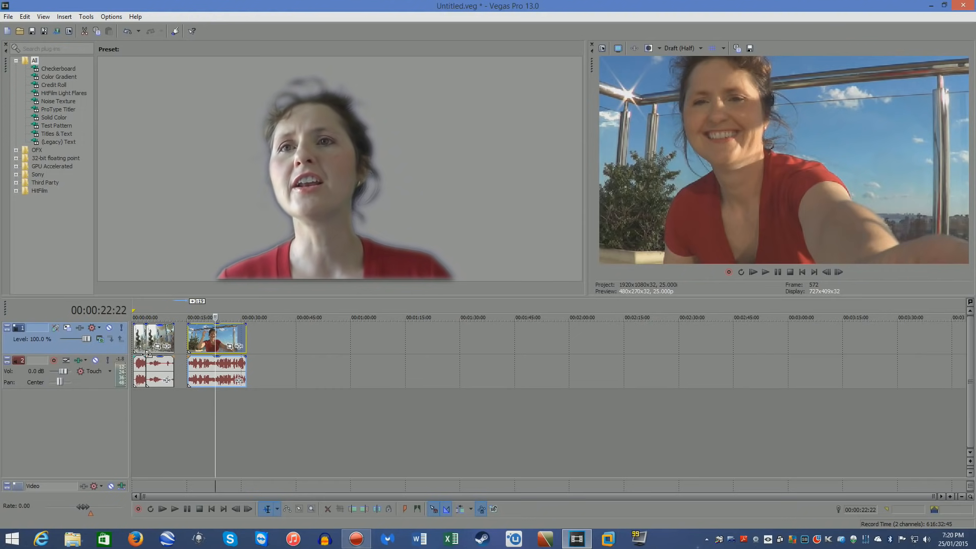
{"action": "left_click", "coordinate": [135, 338]}
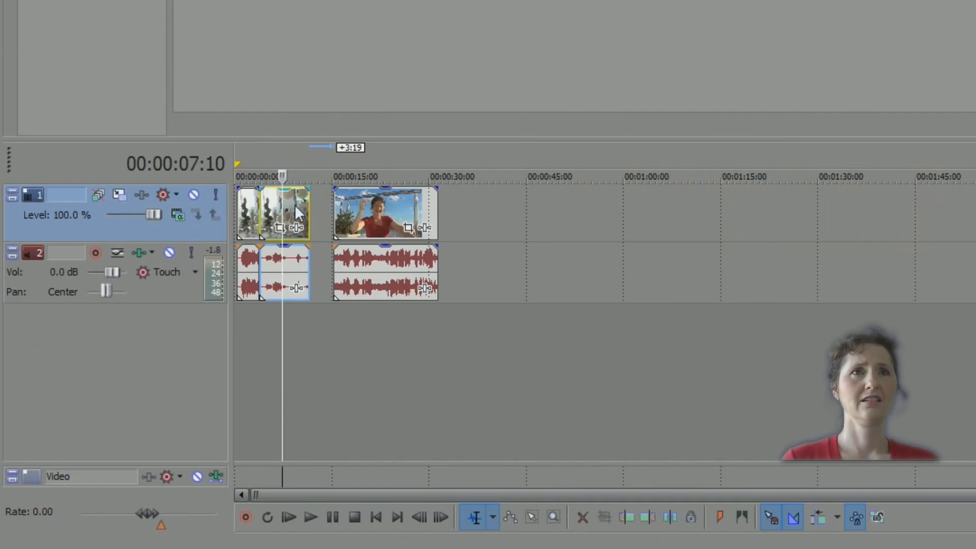
{"action": "left_click", "coordinate": [925, 206]}
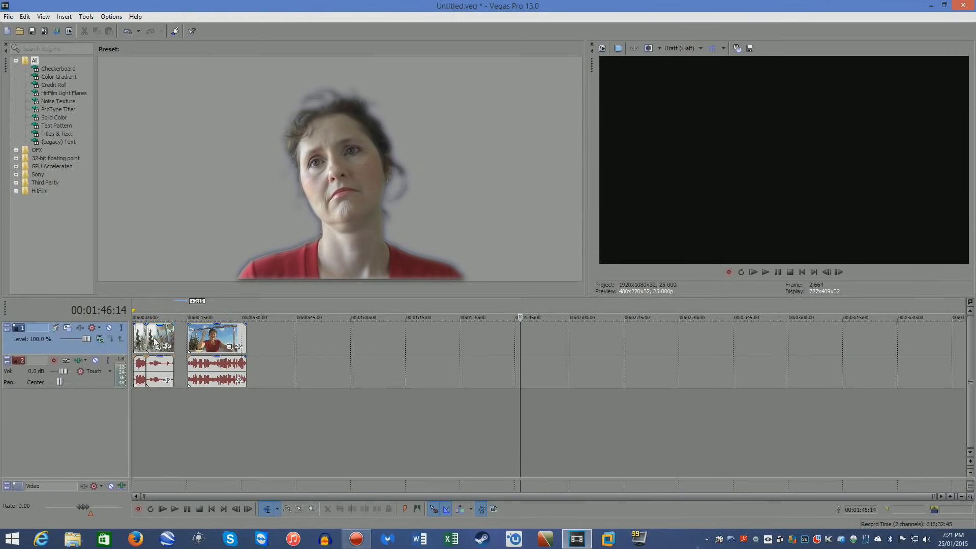
{"action": "left_click", "coordinate": [274, 223]}
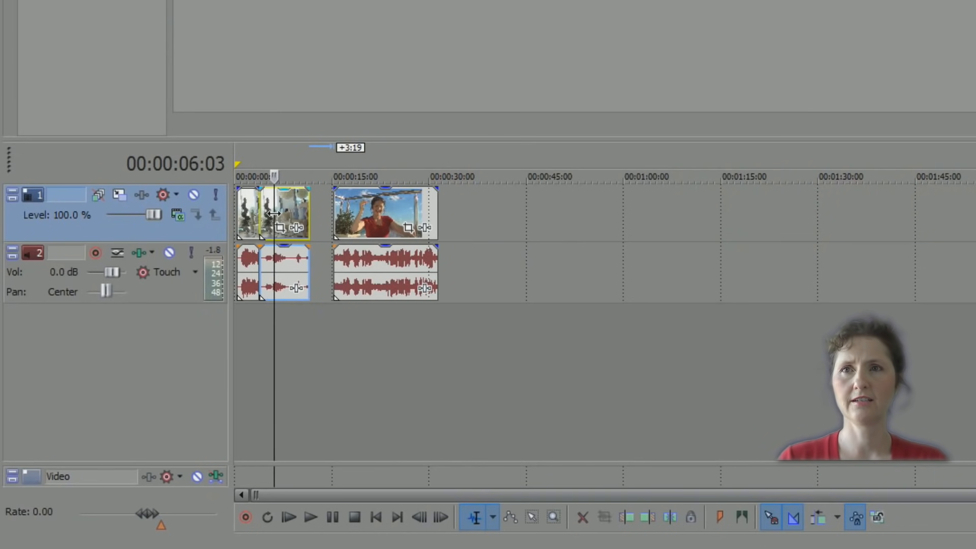
{"action": "left_click", "coordinate": [304, 209]}
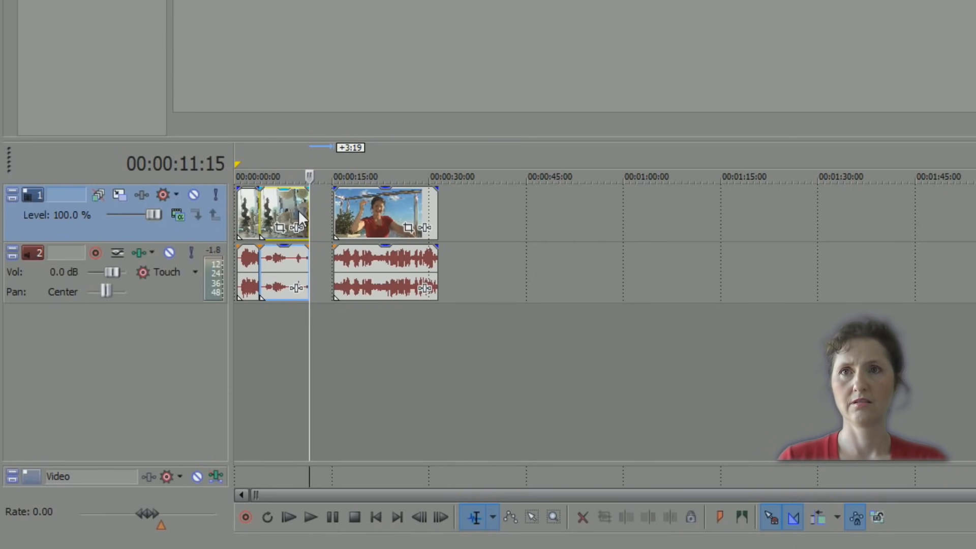
{"action": "left_click", "coordinate": [975, 213]}
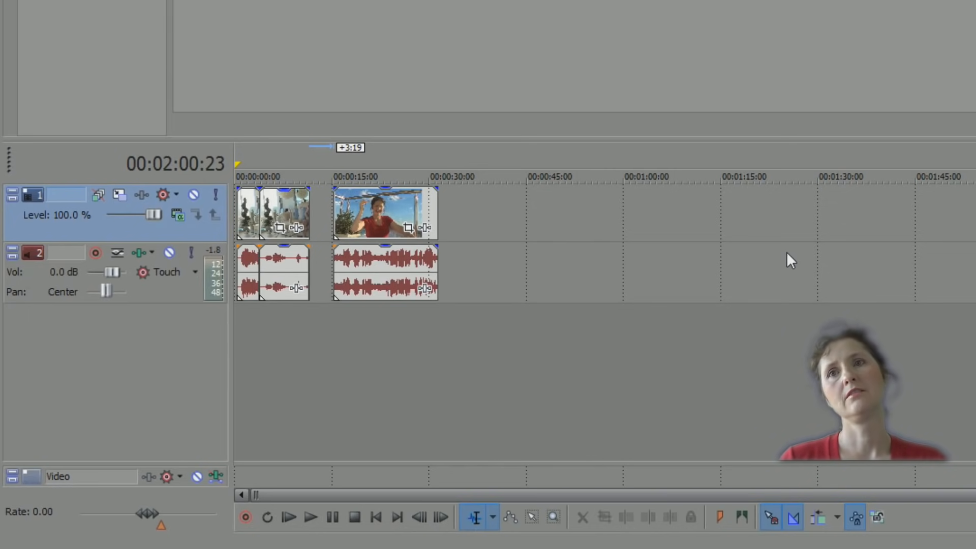
- Paste a copy of the second sofa piece well past the balcony clip and extend its start back towards that clip
{"action": "left_click", "coordinate": [279, 229]}
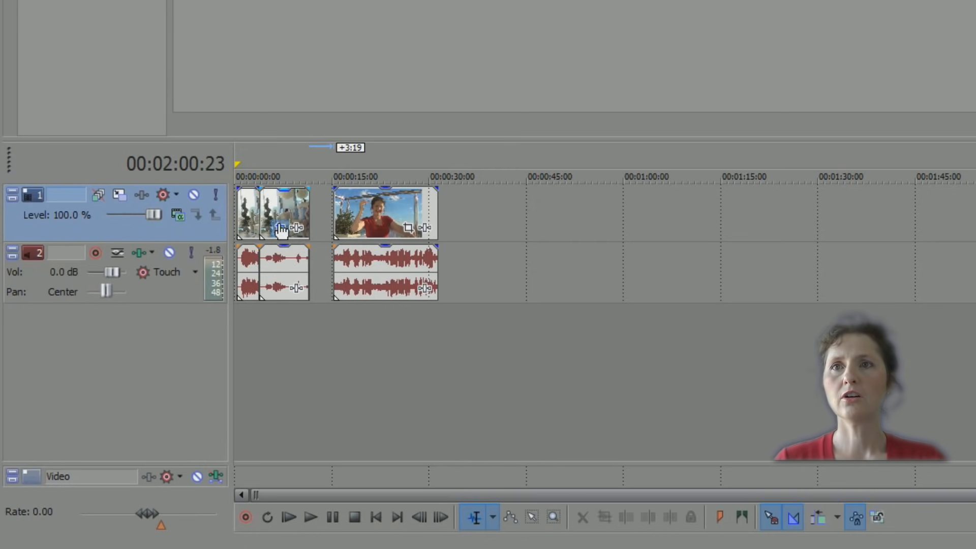
{"action": "left_click", "coordinate": [275, 200]}
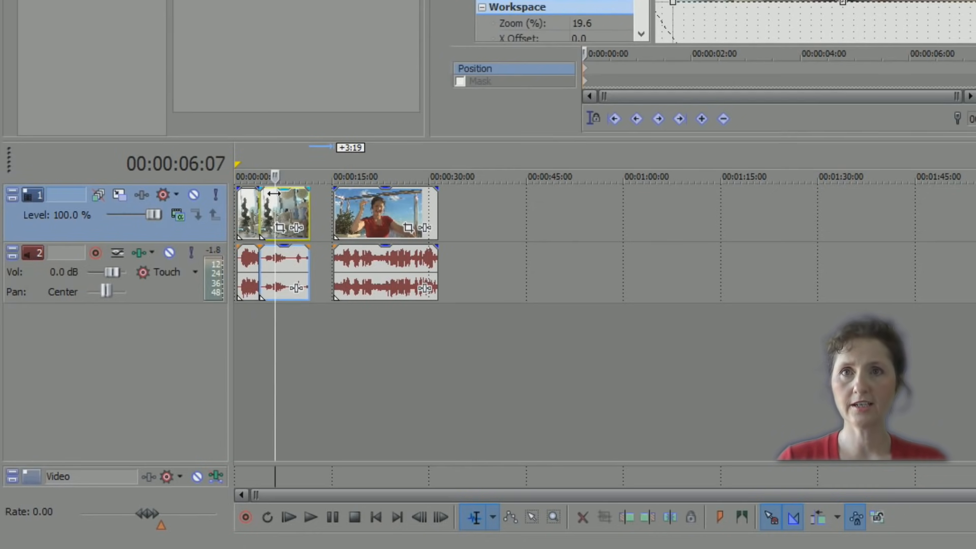
{"action": "left_click", "coordinate": [905, 198]}
{"action": "key", "text": "ctrl+v"}
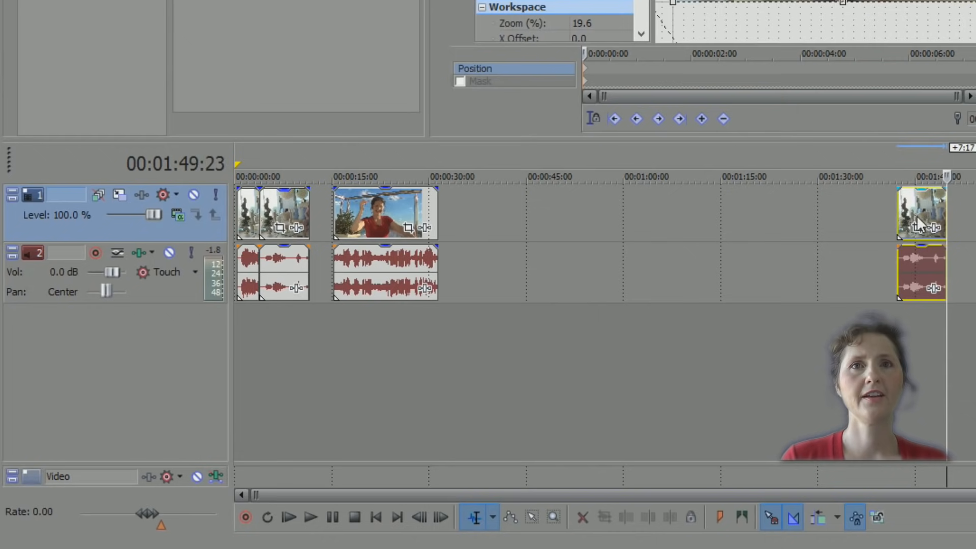
{"action": "left_click_drag", "start_coordinate": [898, 218], "coordinate": [455, 239]}
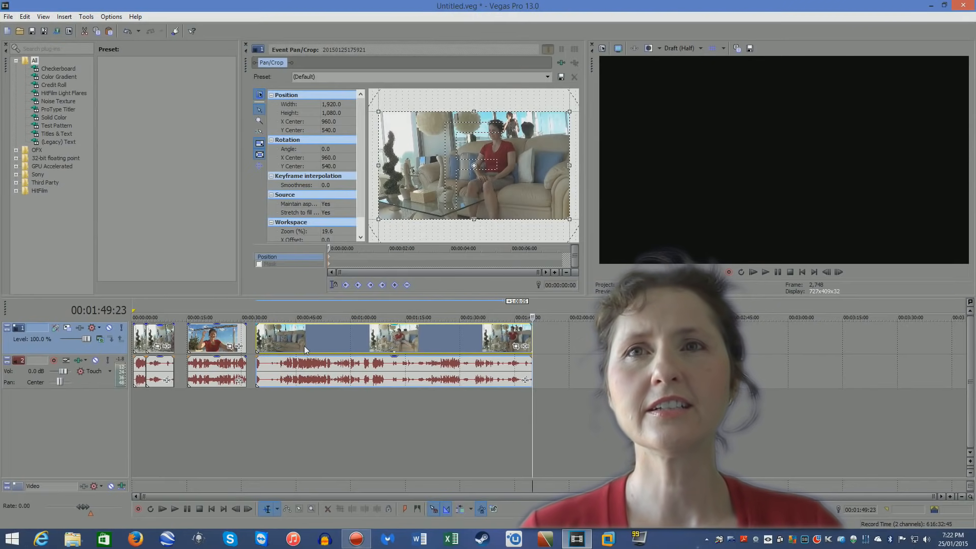
- Split the extended sofa copy at 00:00:48:03, where the sofa is empty, and delete the part after the split
{"action": "left_click", "coordinate": [307, 353]}
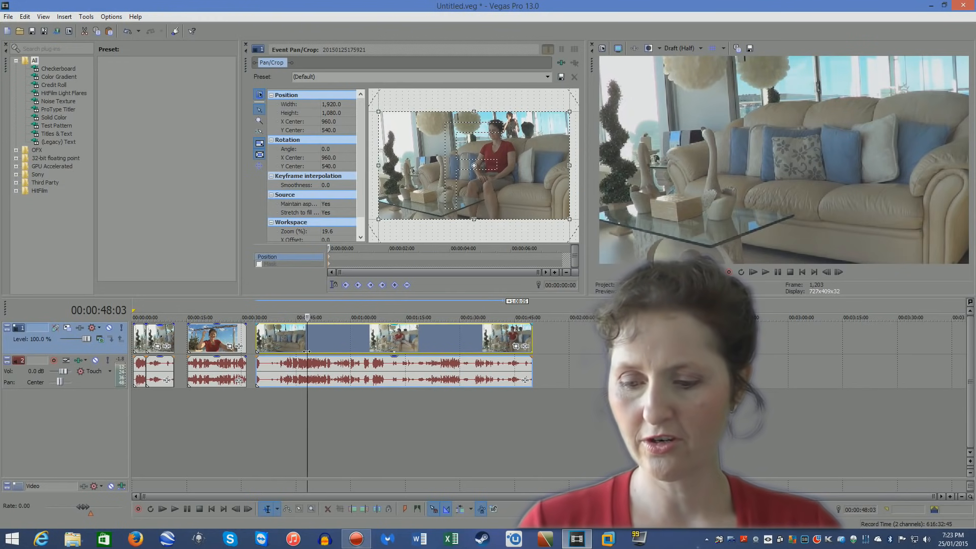
{"action": "key", "text": "s"}
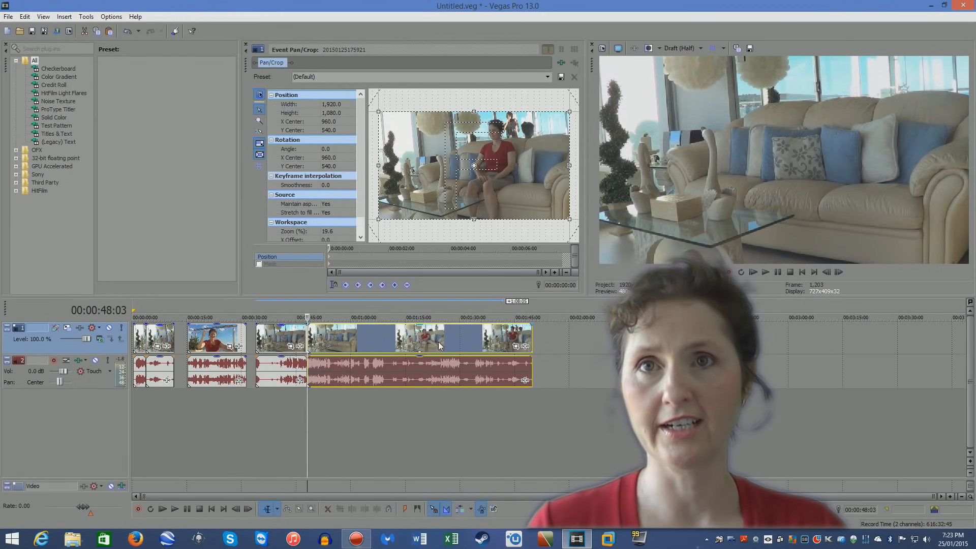
{"action": "key", "text": "d"}
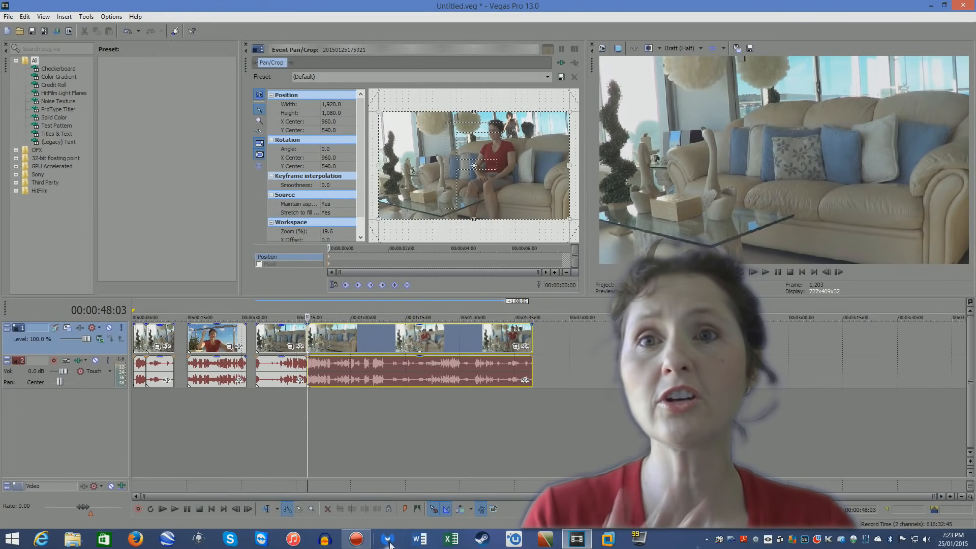
{"action": "key", "text": "ctrl+d"}
{"action": "left_click", "coordinate": [327, 509]}
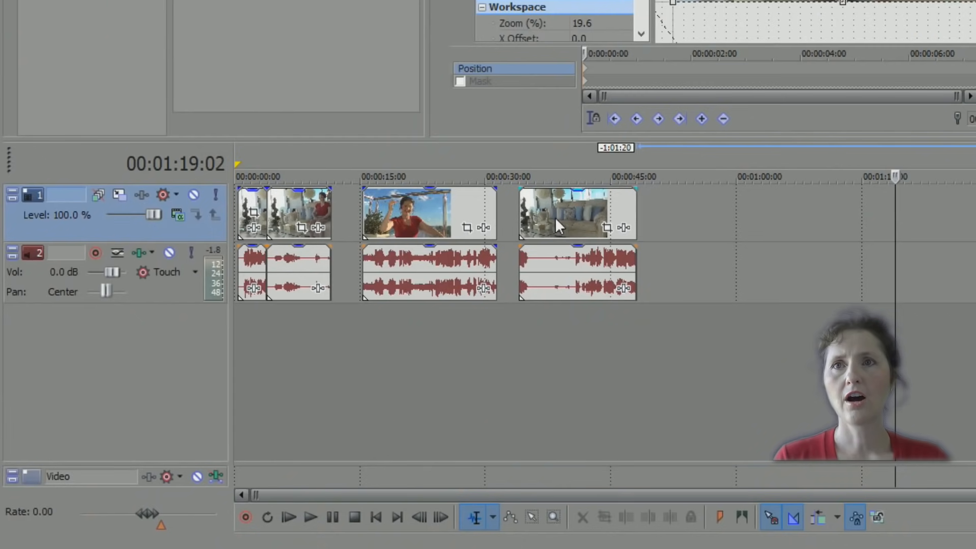
- Move the empty-sofa piece to directly follow the second sofa piece, and shift the balcony clip 10:08 later to follow it
{"action": "left_click_drag", "start_coordinate": [555, 218], "coordinate": [371, 204]}
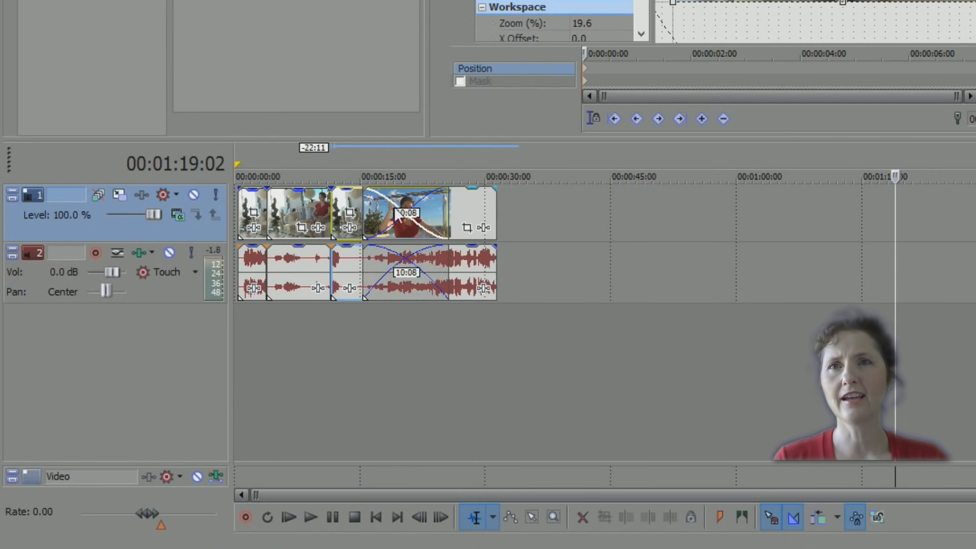
{"action": "left_click_drag", "start_coordinate": [472, 205], "coordinate": [555, 219]}
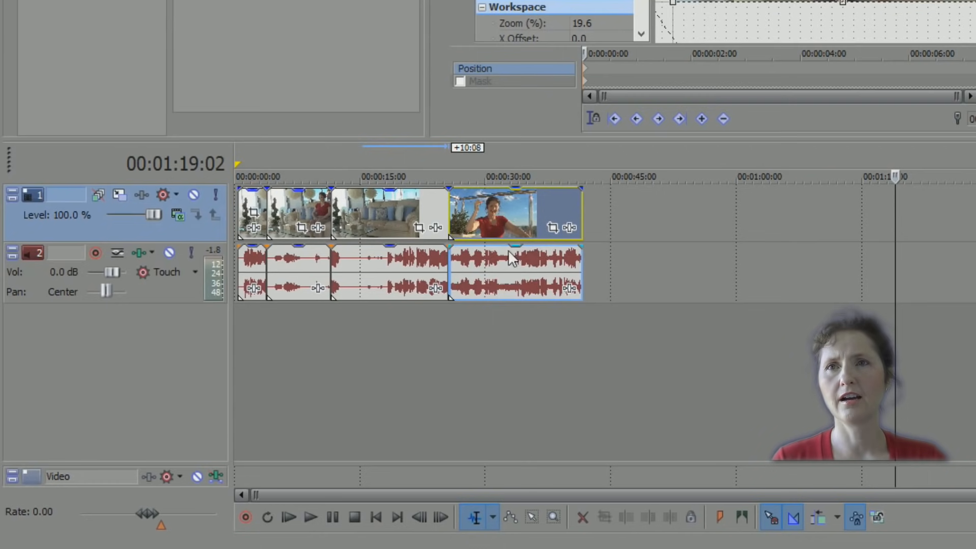
- Try trimming the edges around the balcony and empty-sofa join and the start of the second sofa piece
{"action": "left_click_drag", "start_coordinate": [447, 206], "coordinate": [410, 214]}
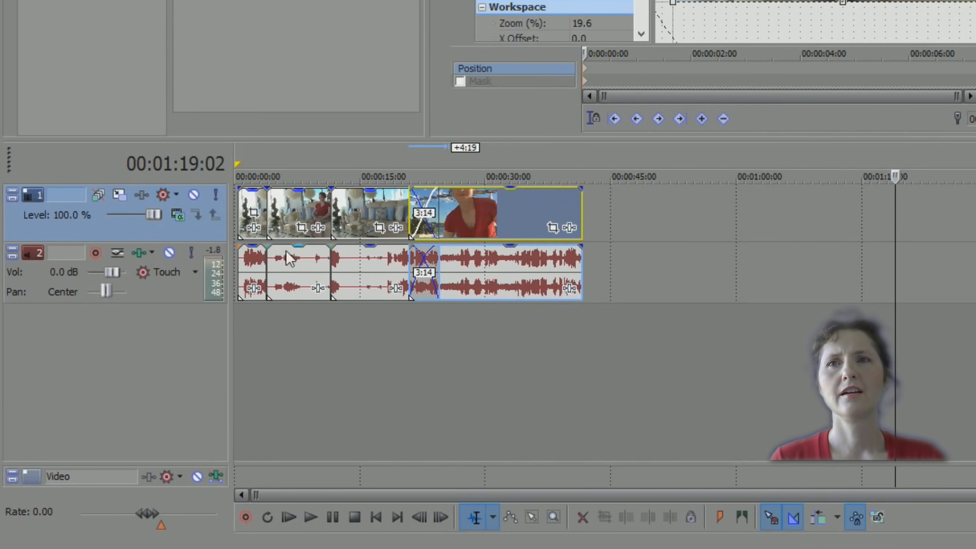
{"action": "left_click", "coordinate": [332, 219]}
{"action": "left_click_drag", "start_coordinate": [326, 215], "coordinate": [342, 227]}
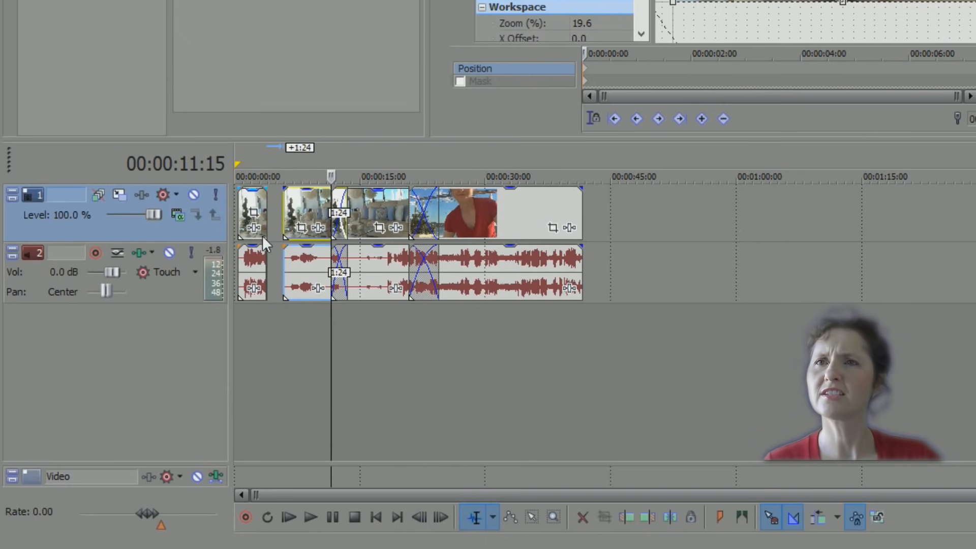
{"action": "left_click_drag", "start_coordinate": [283, 220], "coordinate": [273, 226]}
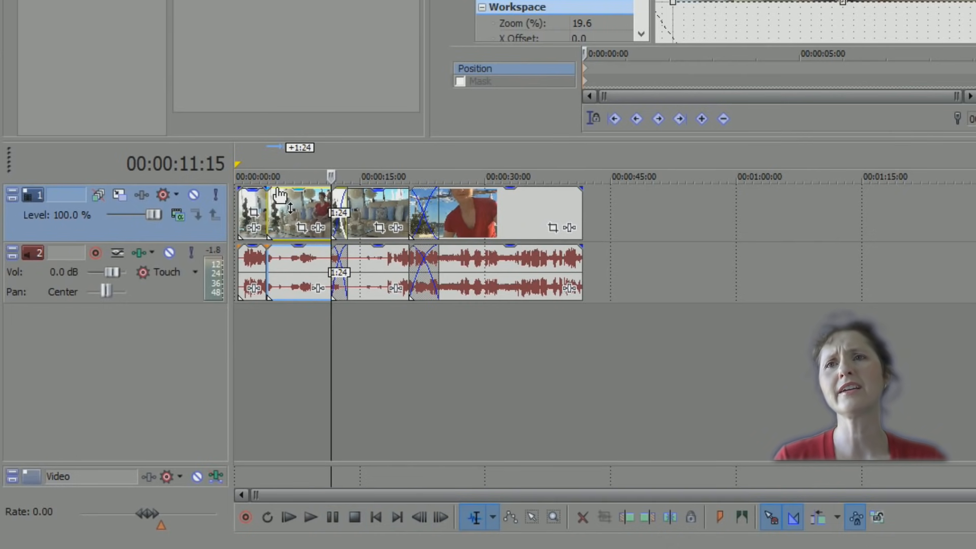
{"action": "left_click_drag", "start_coordinate": [280, 196], "coordinate": [279, 199]}
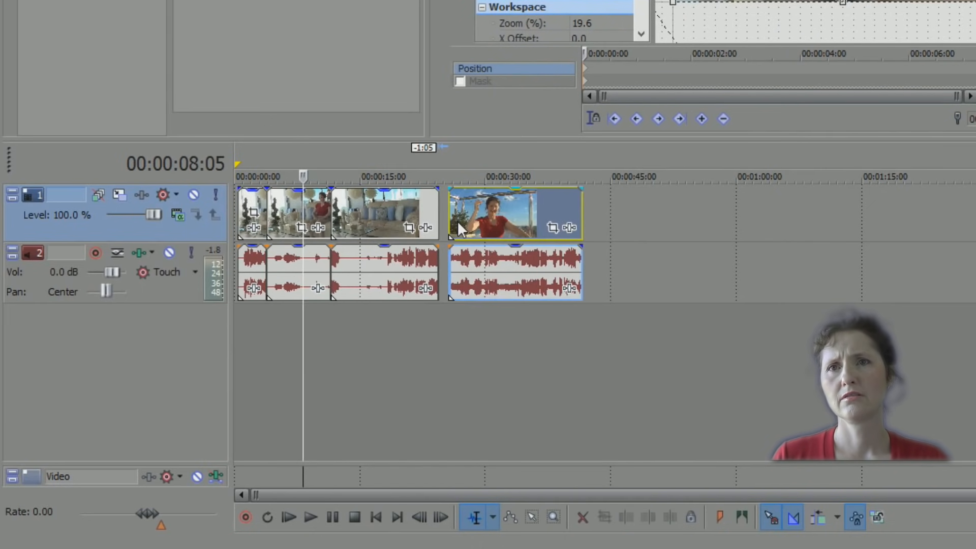
- Move the balcony clip 3:22 earlier so it overlaps the end of the empty-sofa piece in a 2:17 crossfade
{"action": "left_click", "coordinate": [457, 220]}
{"action": "left_click_drag", "start_coordinate": [479, 214], "coordinate": [448, 213]}
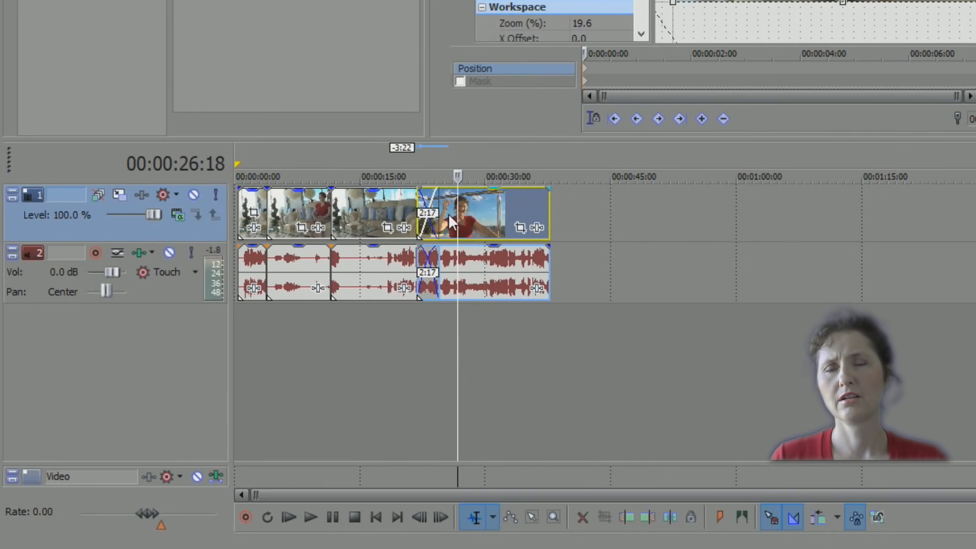
{"action": "left_click", "coordinate": [313, 209]}
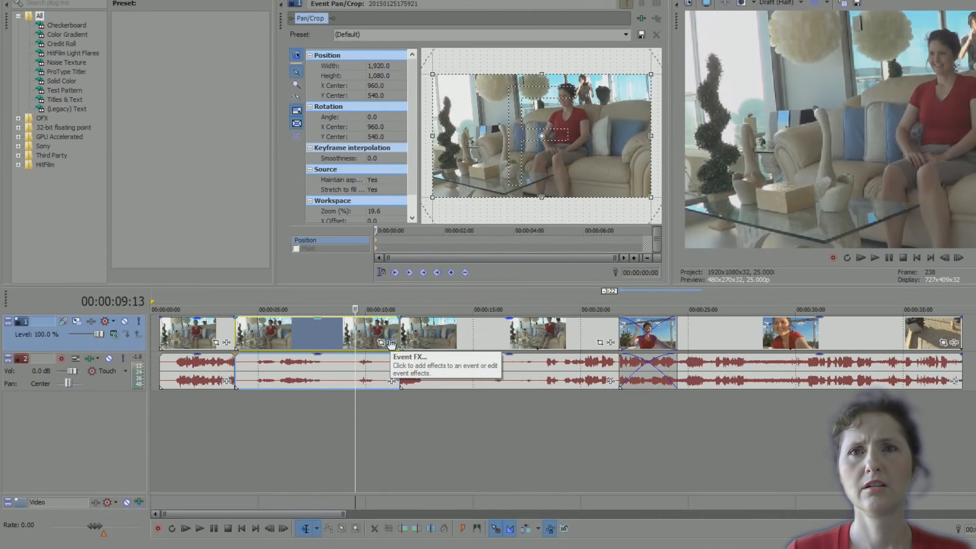
{"action": "left_click", "coordinate": [391, 343]}
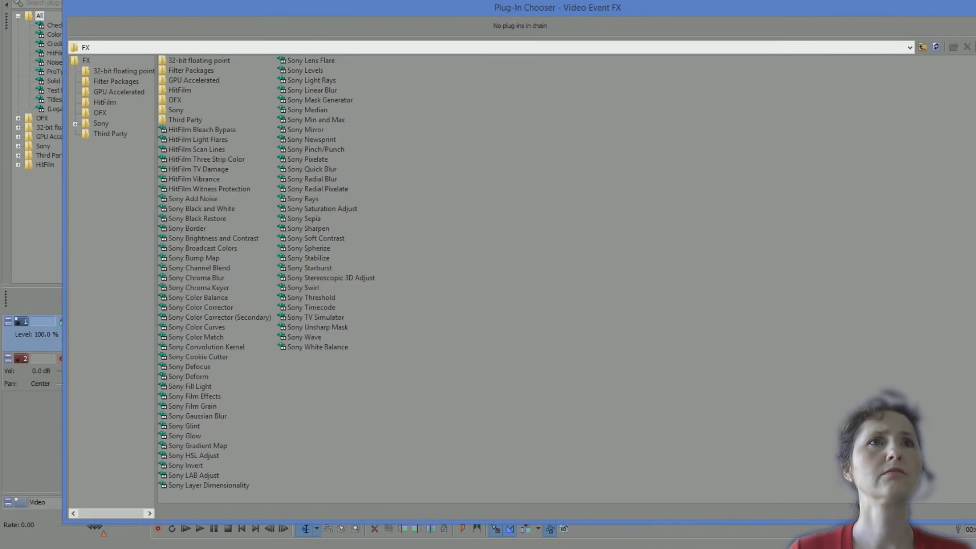
{"action": "key", "text": "Escape"}
{"action": "left_click_drag", "start_coordinate": [337, 334], "coordinate": [330, 334]}
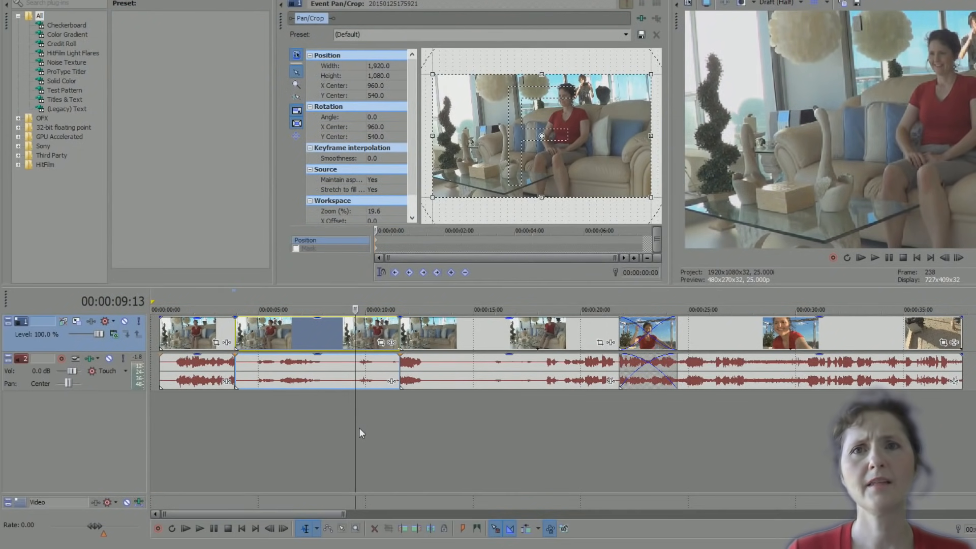
{"action": "left_click", "coordinate": [359, 428]}
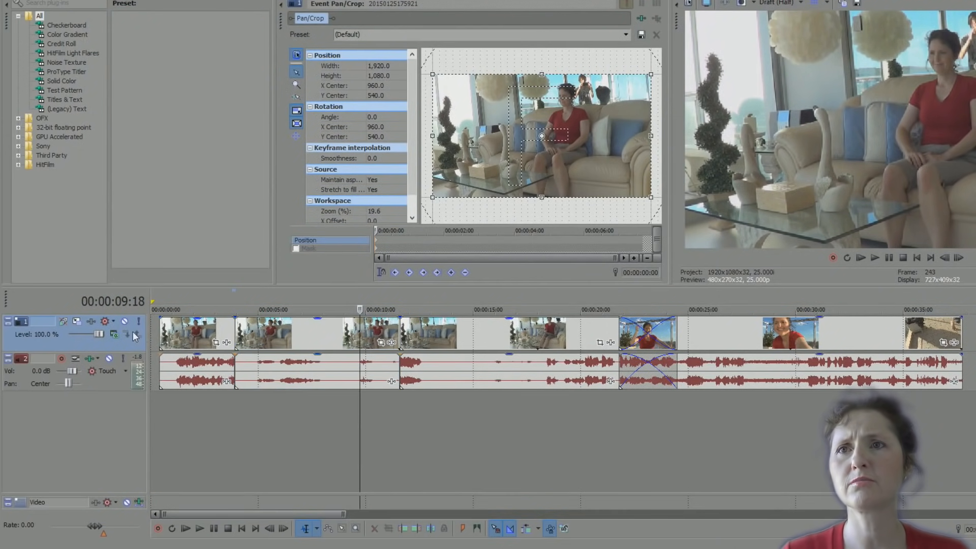
- Play the sequence from the start of the first sofa piece to review the cuts and the crossfade
{"action": "left_click", "coordinate": [167, 338]}
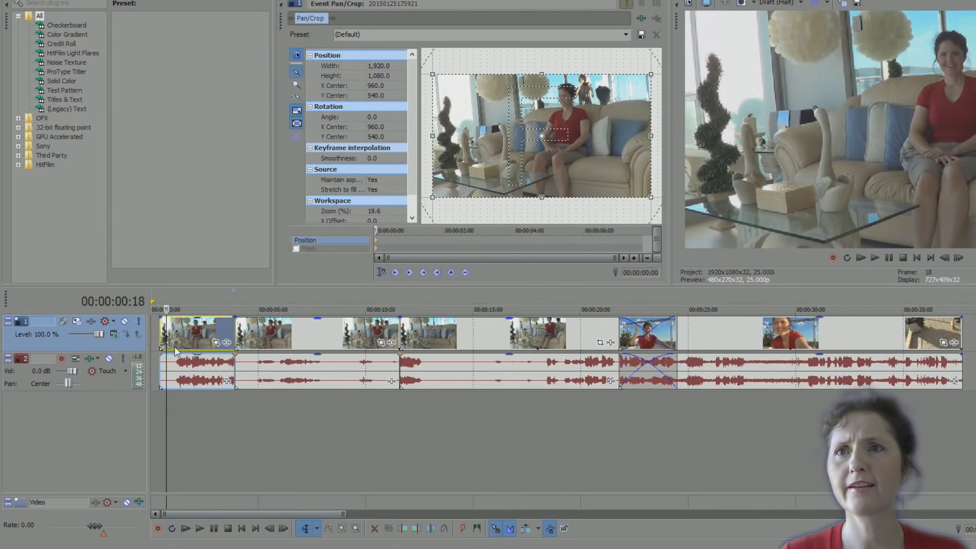
{"action": "left_click", "coordinate": [161, 349]}
{"action": "left_click", "coordinate": [201, 529]}
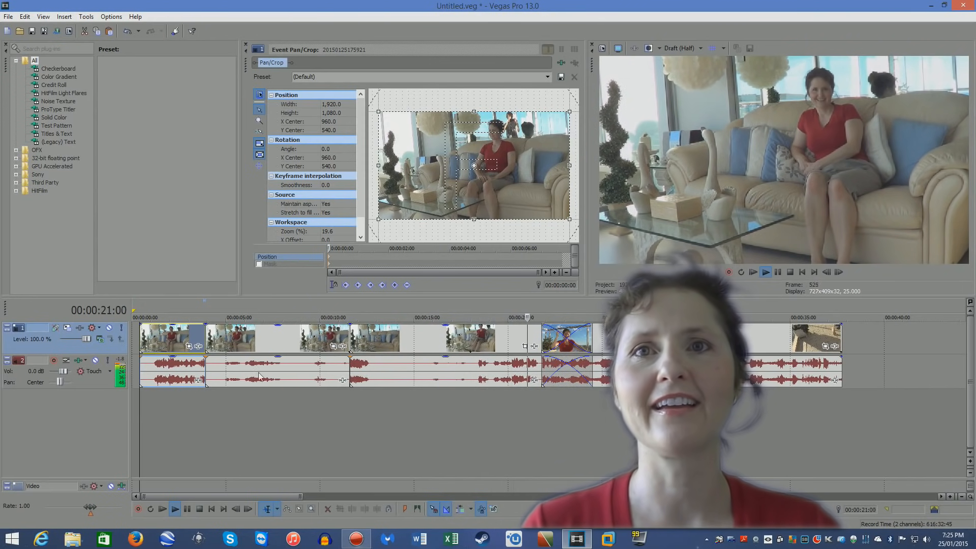
- Split the empty-sofa piece at 00:00:13:07, stop playback, and delete the part after the split
{"action": "left_click", "coordinate": [390, 346]}
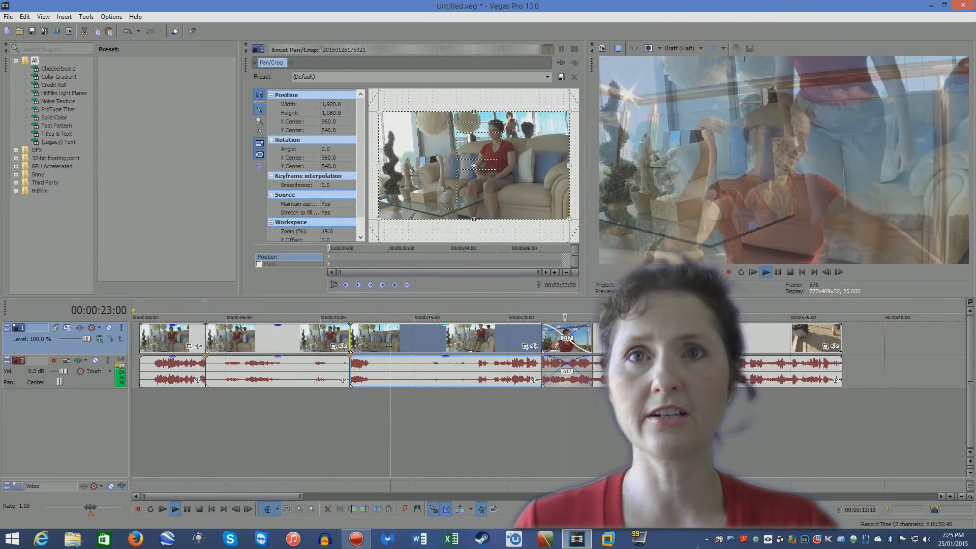
{"action": "left_click", "coordinate": [381, 343]}
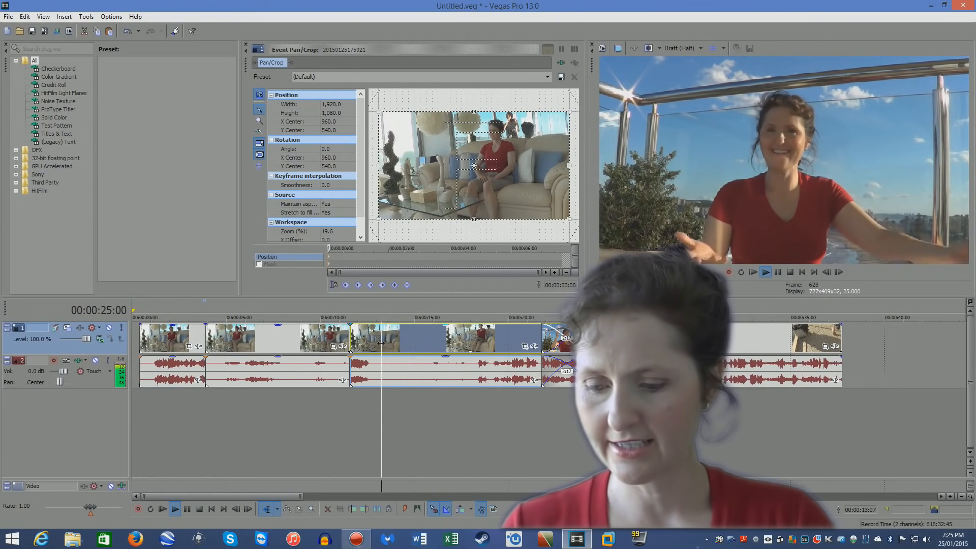
{"action": "key", "text": "s"}
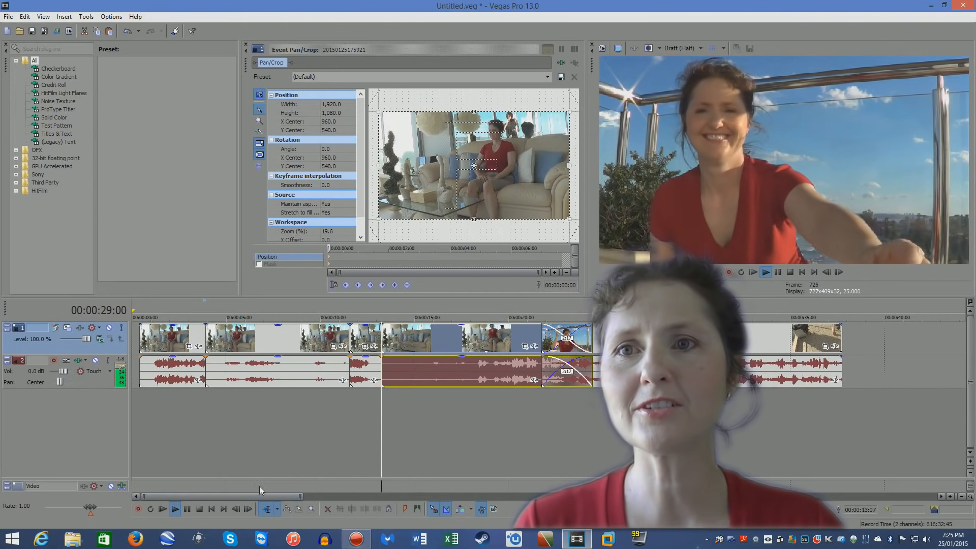
{"action": "left_click", "coordinate": [199, 509]}
{"action": "left_click", "coordinate": [439, 346]}
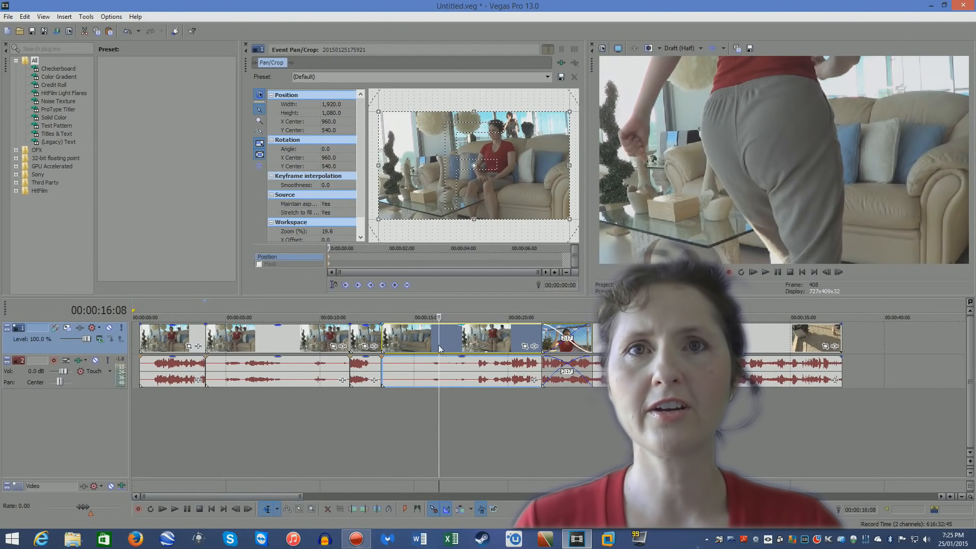
{"action": "key", "text": "Delete"}
- Move the balcony clip earlier to meet the short empty-sofa piece, overlapping its end by 0:11
{"action": "left_click", "coordinate": [638, 344]}
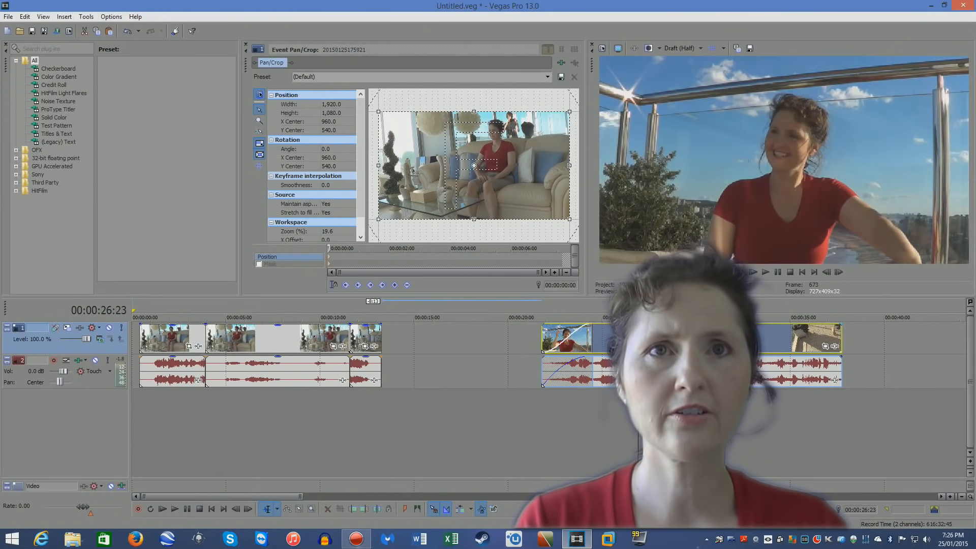
{"action": "left_click_drag", "start_coordinate": [603, 346], "coordinate": [443, 350]}
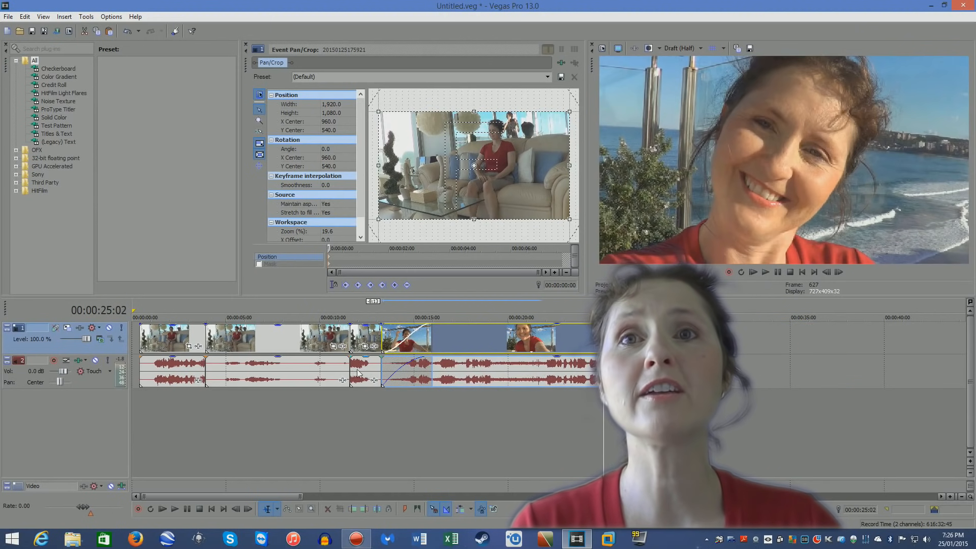
{"action": "key", "text": "KP_4"}
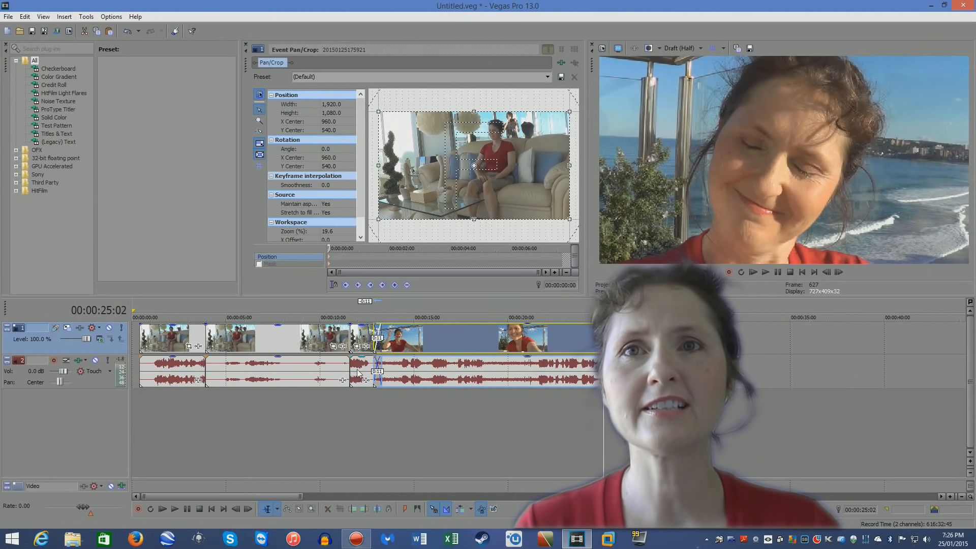
- Silence the short empty-sofa piece by lowering its audio event gain all the way down
{"action": "left_click", "coordinate": [364, 368]}
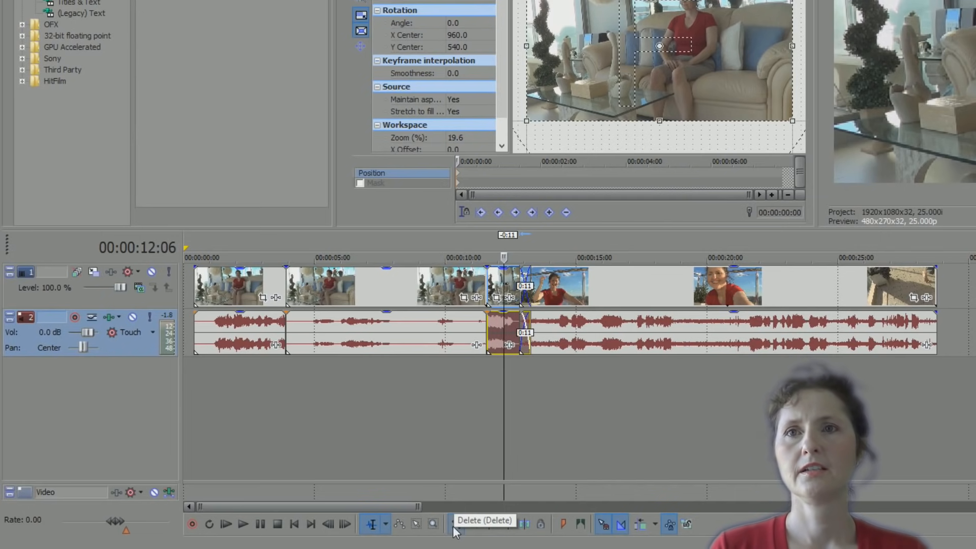
{"action": "left_click", "coordinate": [492, 321]}
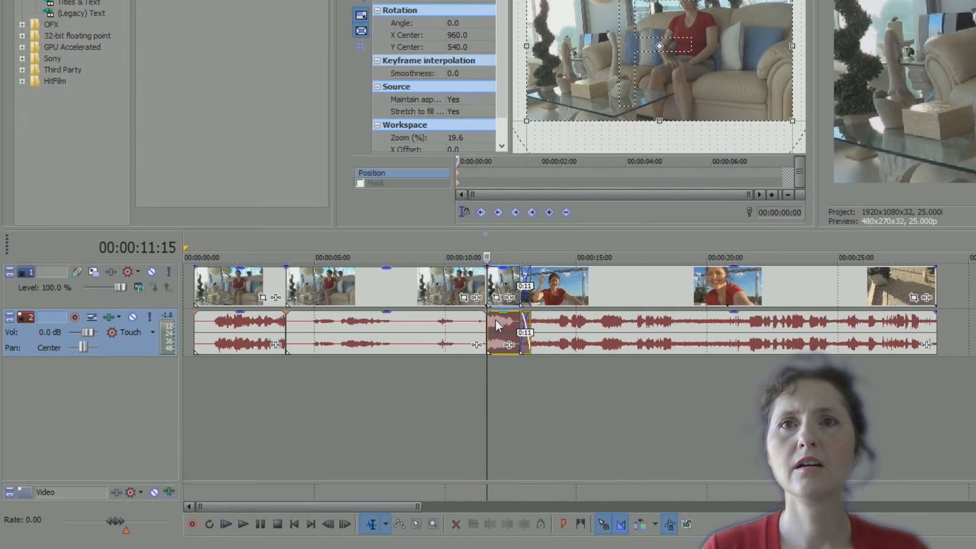
{"action": "left_click_drag", "start_coordinate": [501, 311], "coordinate": [496, 359]}
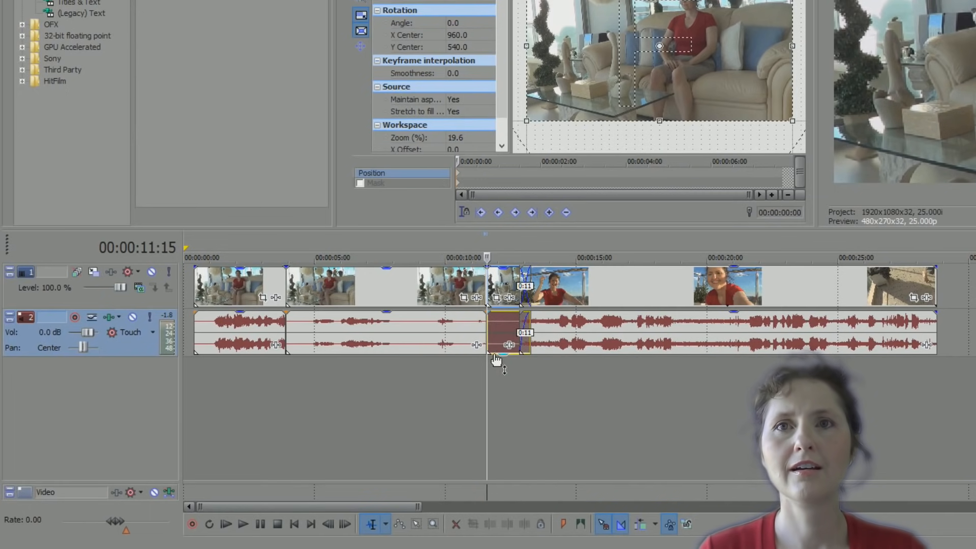
- Play the sequence from the start of the first sofa piece to review the silenced empty-sofa section and the transition to the balcony clip
{"action": "left_click", "coordinate": [519, 391]}
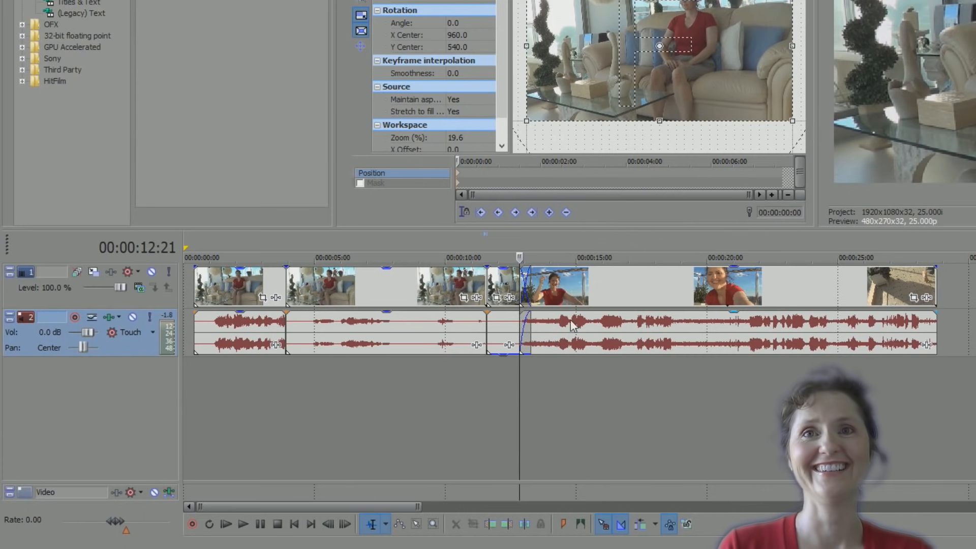
{"action": "left_click", "coordinate": [402, 429]}
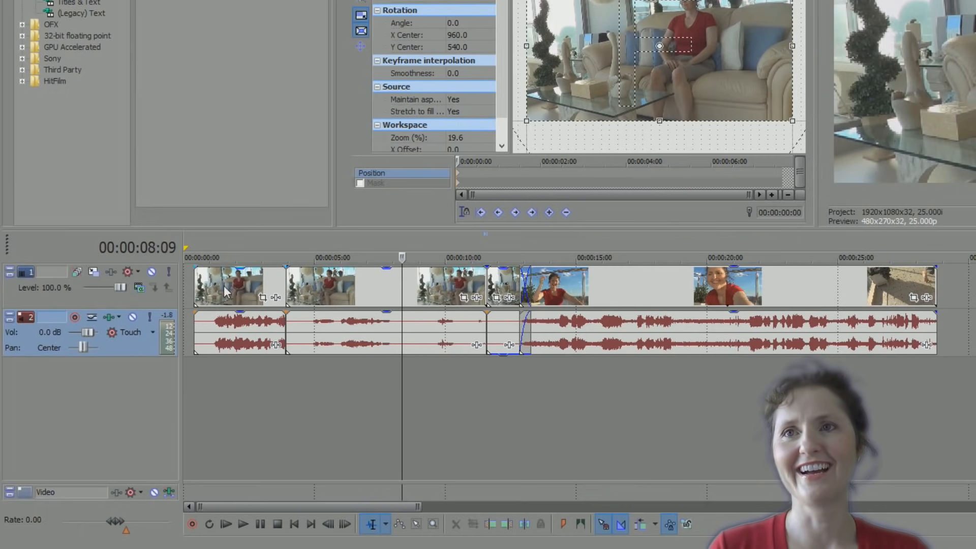
{"action": "left_click", "coordinate": [194, 285]}
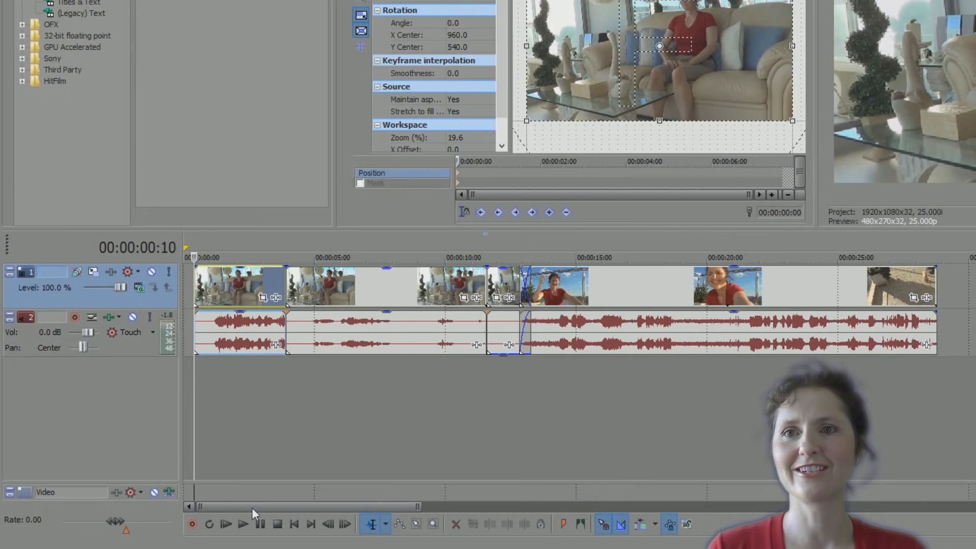
{"action": "left_click", "coordinate": [242, 524]}
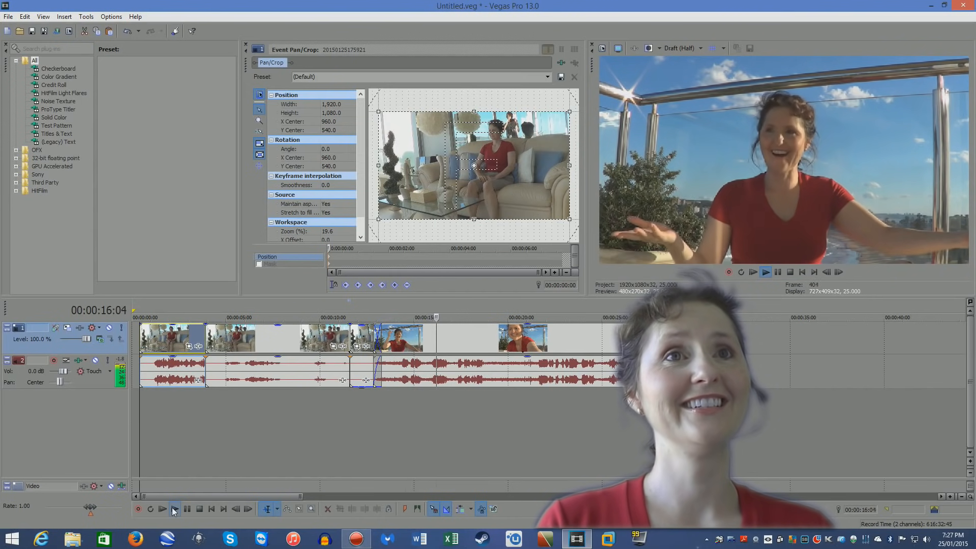
{"action": "key", "text": "space"}
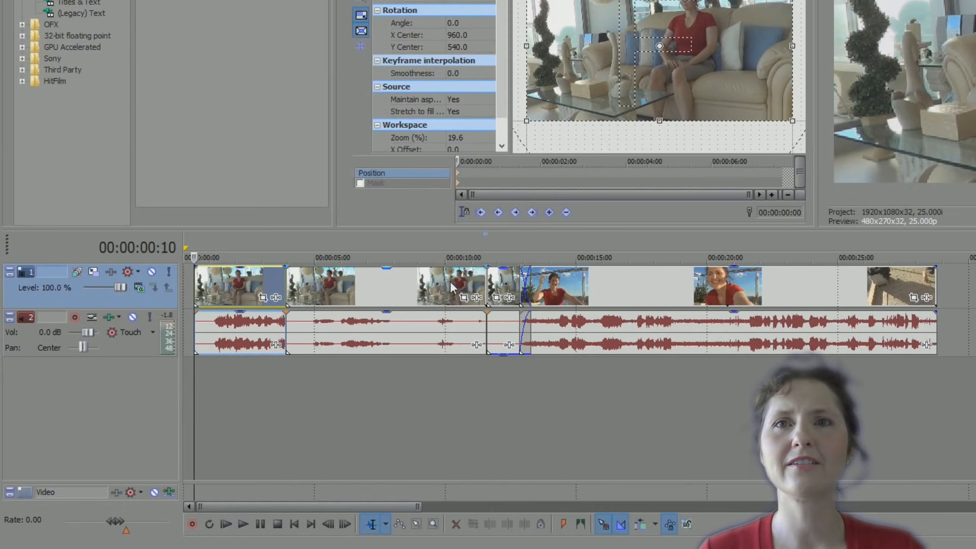
- Move the empty-sofa piece earlier to overlap the sofa piece by 0:17, overlap the balcony clip on it by 0:18, and play the result
{"action": "left_click", "coordinate": [488, 283]}
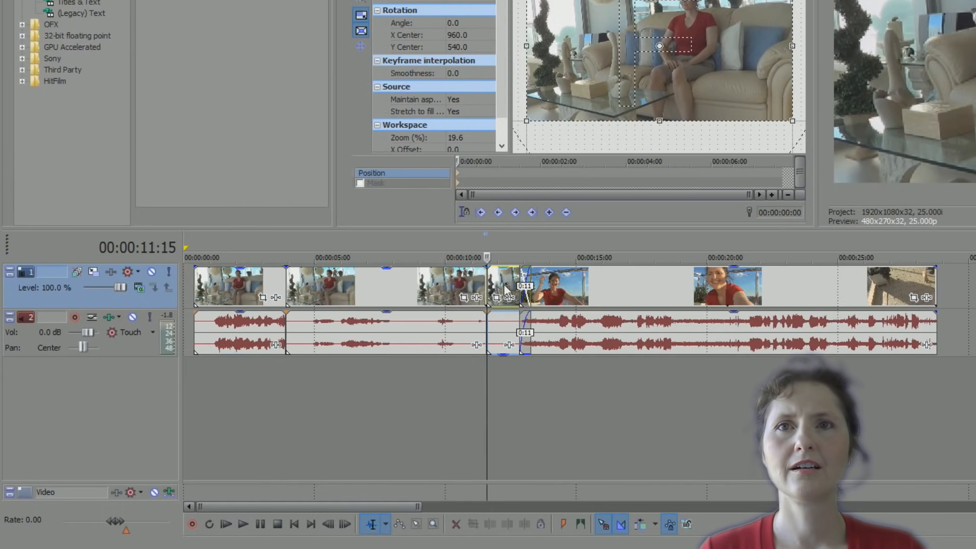
{"action": "mouse_move", "coordinate": [505, 289]}
{"action": "left_mouse_down"}
{"action": "mouse_move", "coordinate": [496, 285]}
{"action": "mouse_move", "coordinate": [527, 296]}
{"action": "mouse_move", "coordinate": [508, 297]}
{"action": "left_mouse_up"}
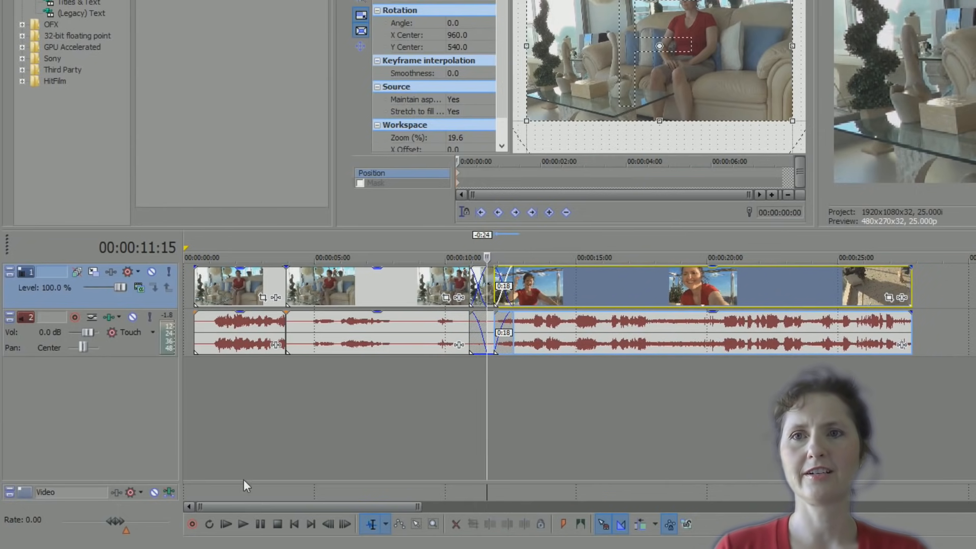
{"action": "left_click", "coordinate": [243, 524]}
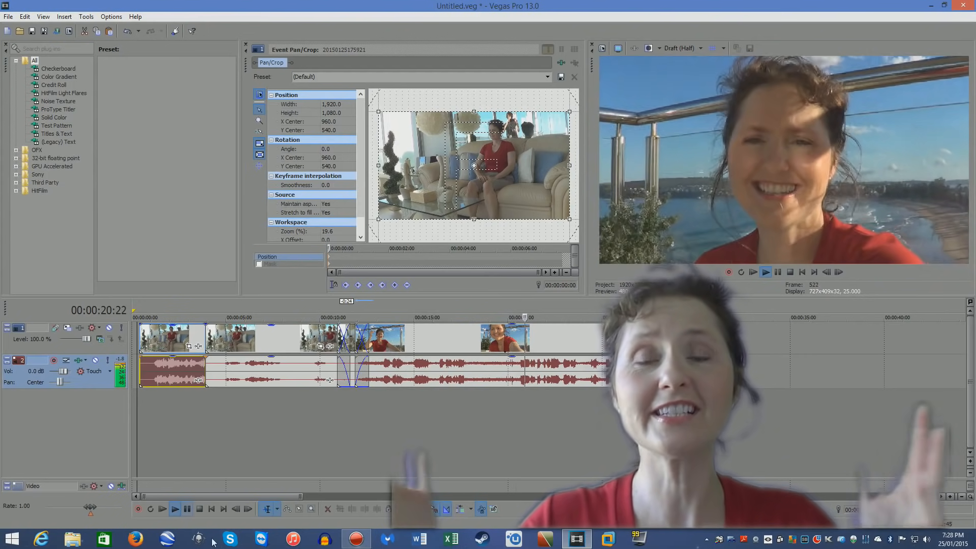
{"action": "key", "text": "space"}
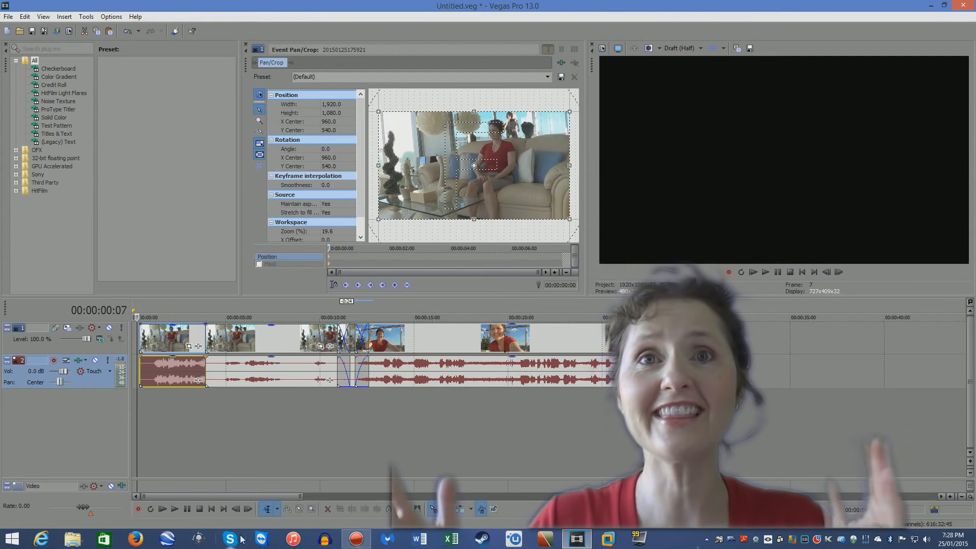
- Play the balcony clip, split it at about 00:00:18, and delete the part after the split
{"action": "left_click", "coordinate": [455, 341]}
{"action": "key", "text": "space"}
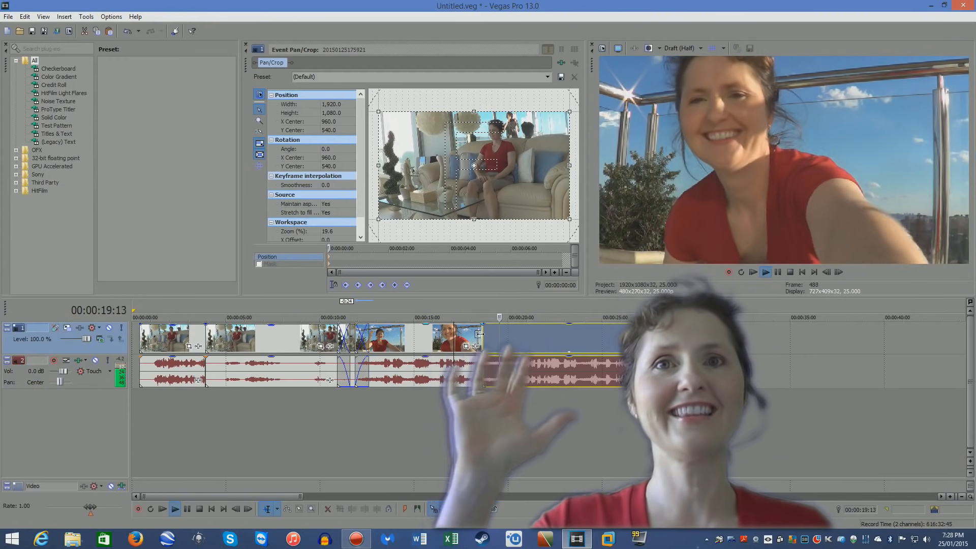
{"action": "key", "text": "space"}
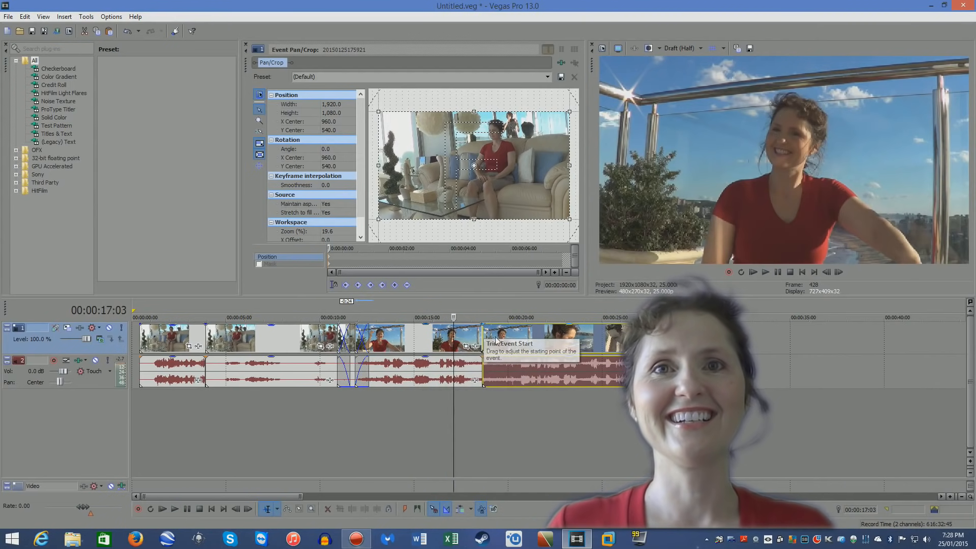
{"action": "left_click", "coordinate": [514, 341]}
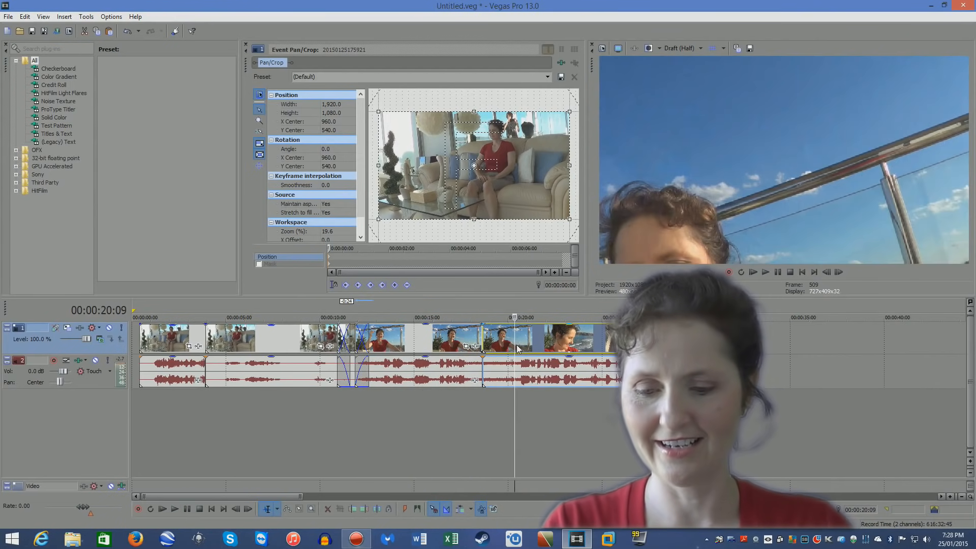
{"action": "left_click", "coordinate": [326, 509]}
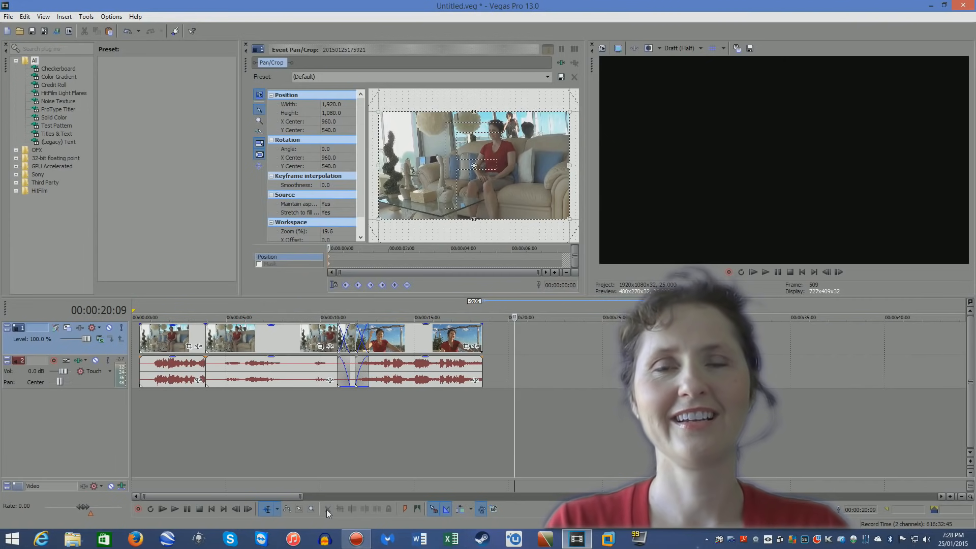
- Start Render As for the project and choose the Video folder on the F: drive as the output location
{"action": "left_click", "coordinate": [310, 433]}
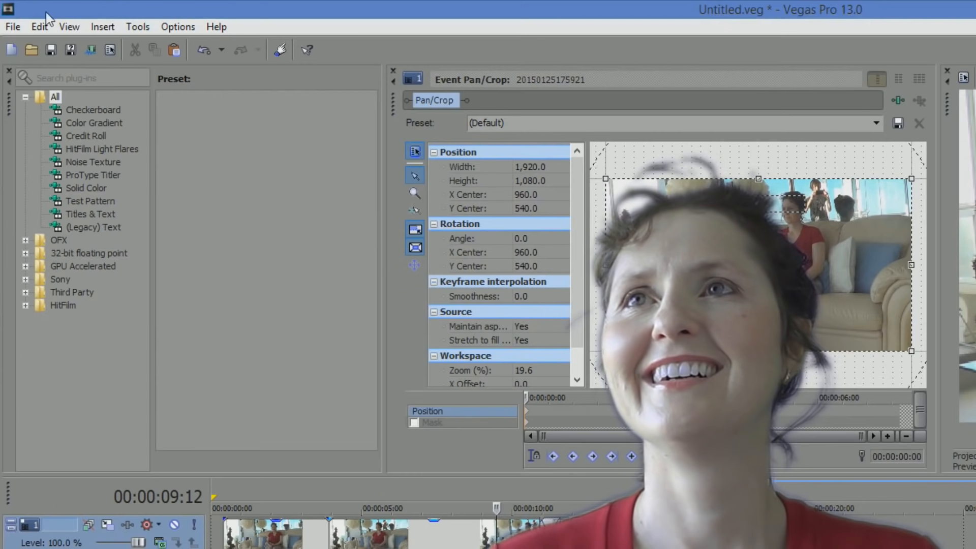
{"action": "left_click", "coordinate": [16, 27]}
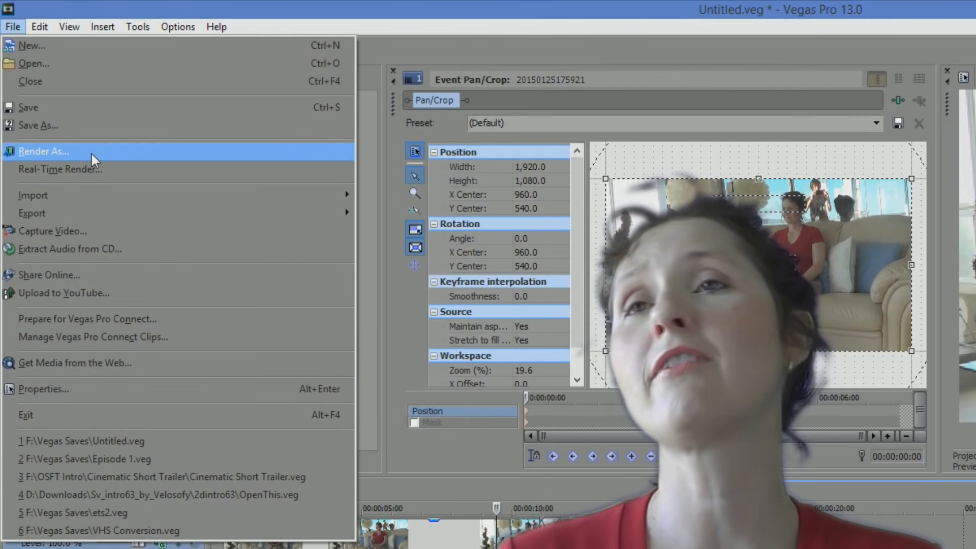
{"action": "left_click", "coordinate": [90, 151]}
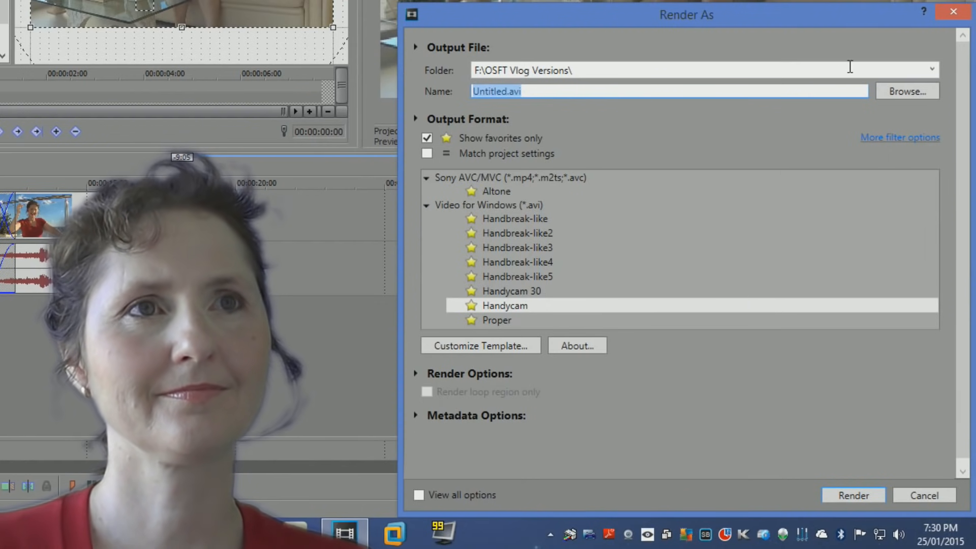
{"action": "left_click", "coordinate": [902, 93]}
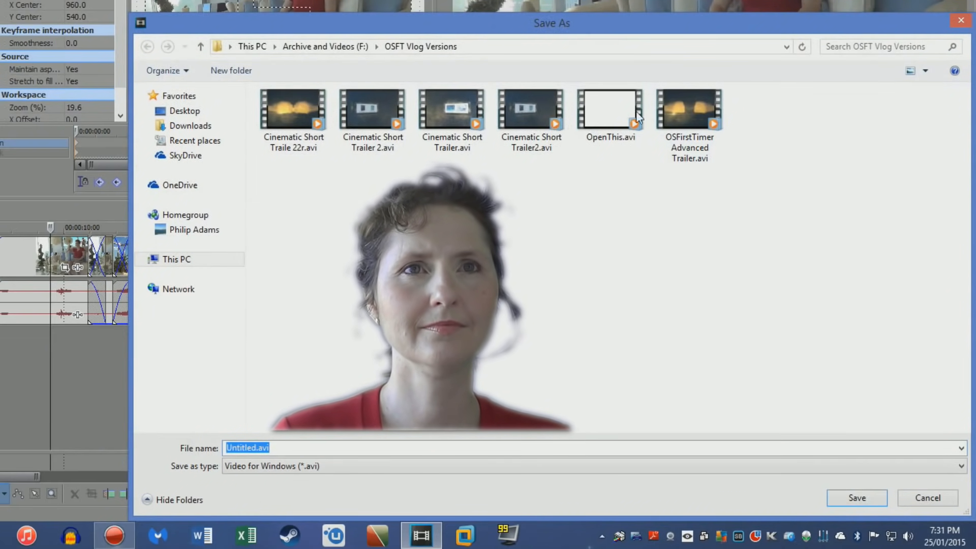
{"action": "left_click", "coordinate": [200, 45]}
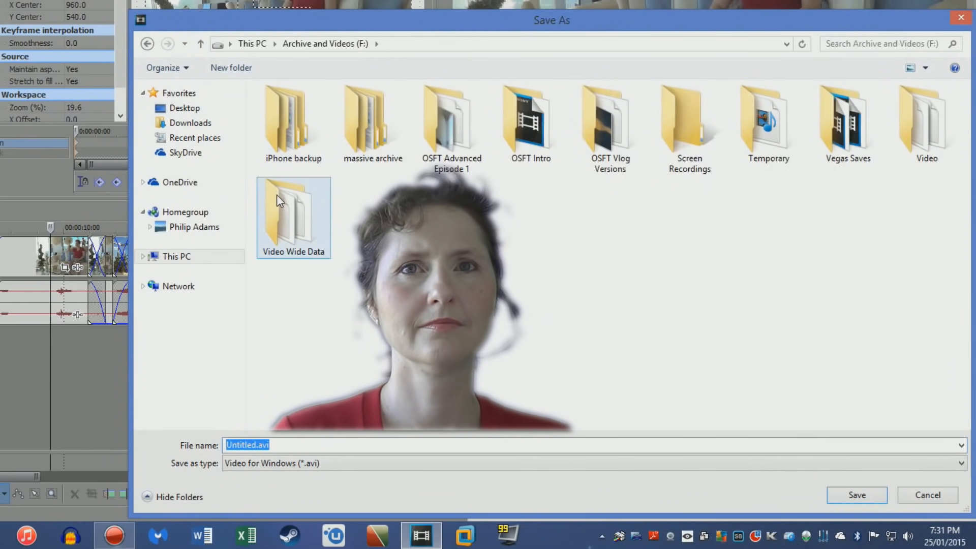
{"action": "left_click", "coordinate": [933, 135]}
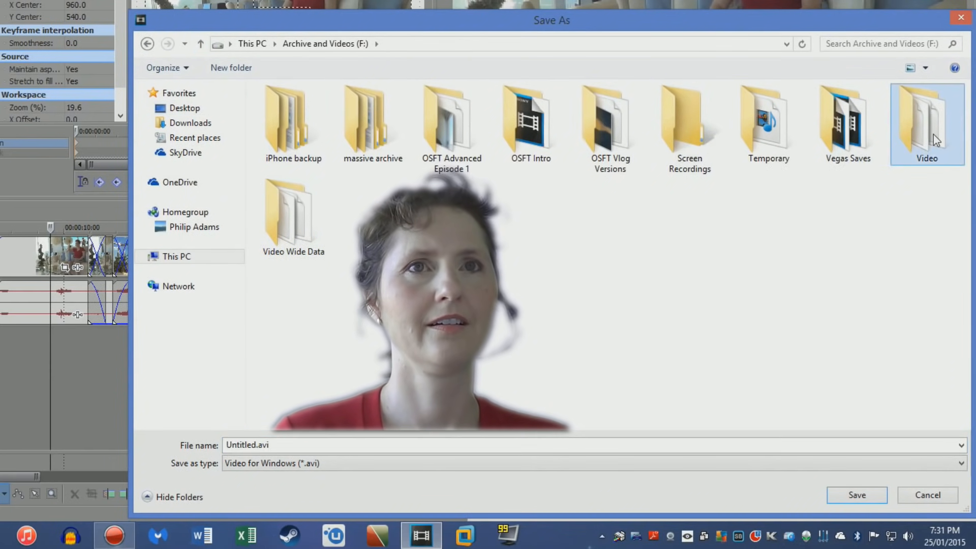
{"action": "double_click", "coordinate": [933, 134]}
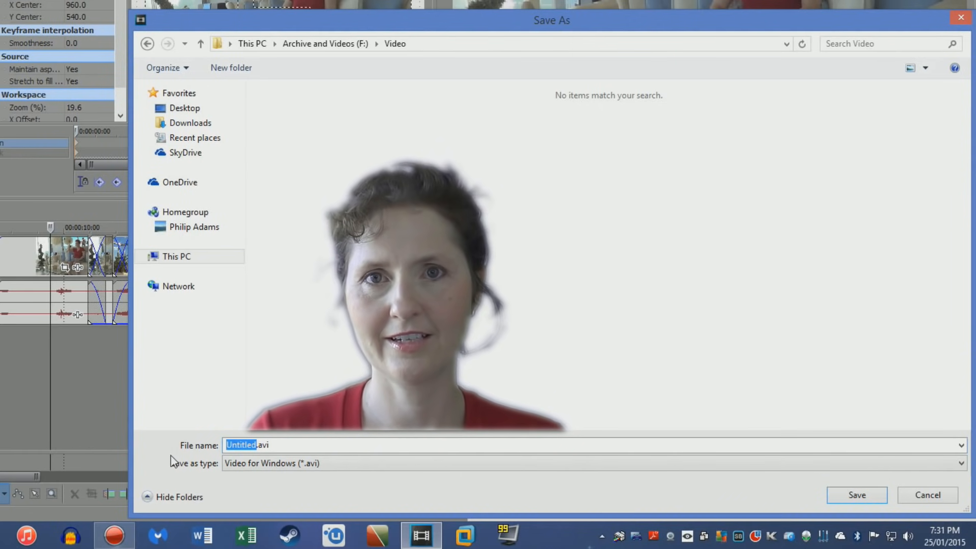
- Name the output file "fantastic amazing teleport" and render it as AVI with the Handycam template, keeping the project open
{"action": "type", "text": "fantastic a"}
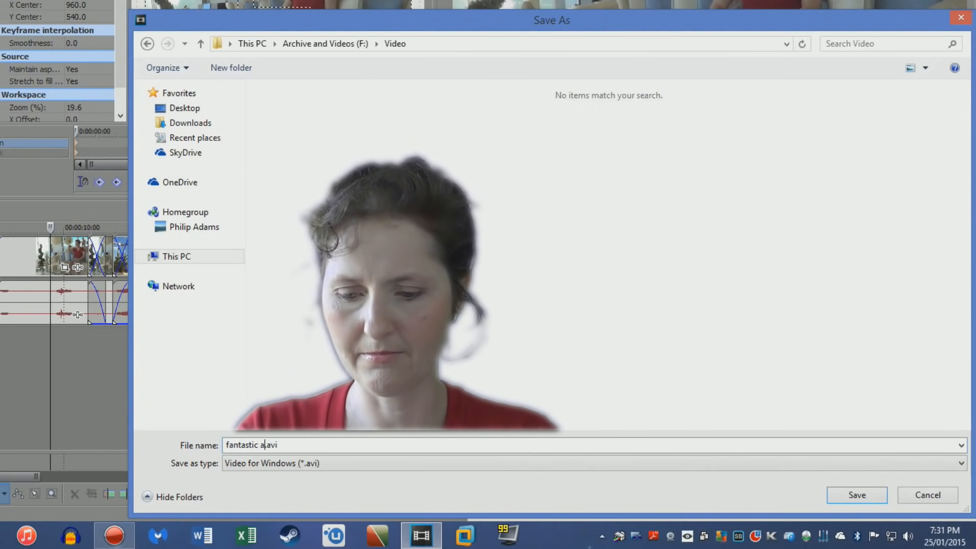
{"action": "type", "text": "mazing telepo"}
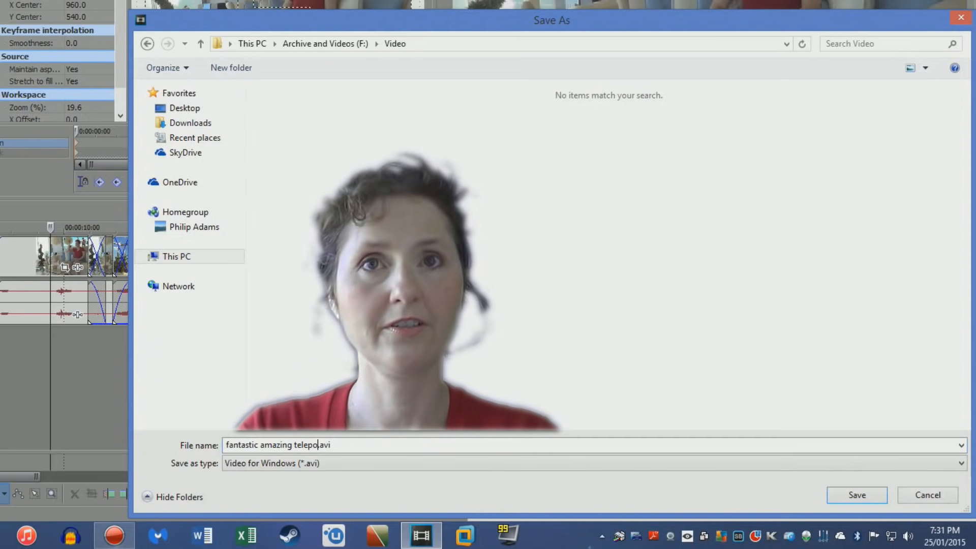
{"action": "type", "text": "rt"}
{"action": "left_click", "coordinate": [857, 495]}
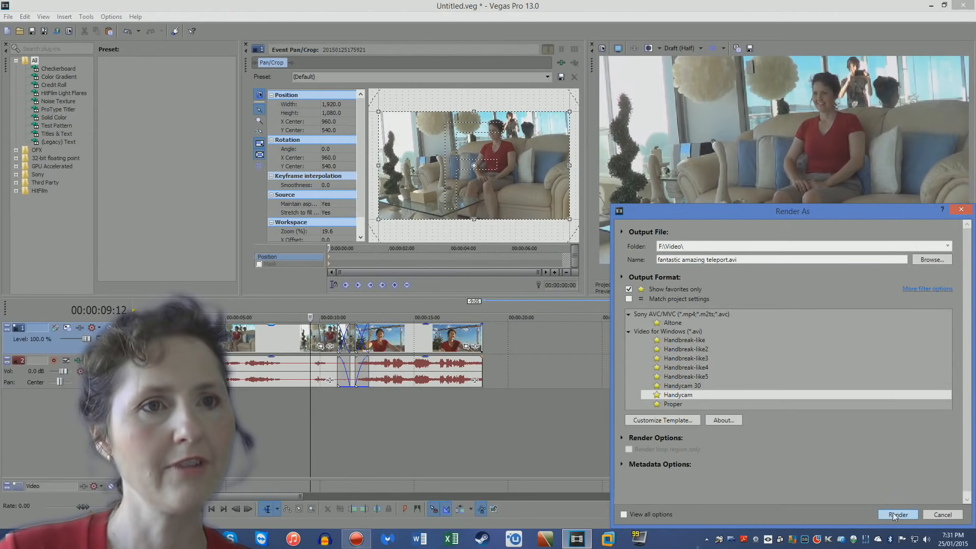
{"action": "left_click", "coordinate": [889, 515]}
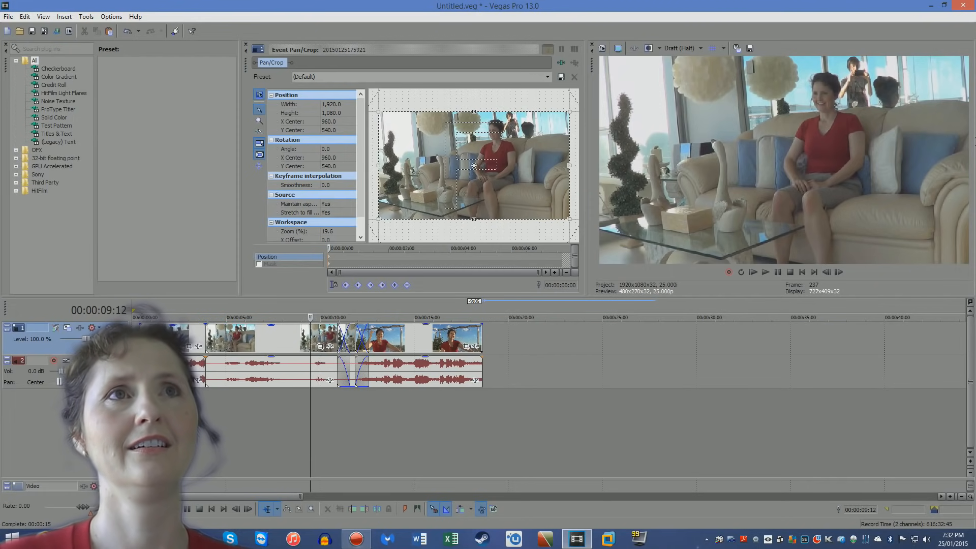
{"action": "left_click", "coordinate": [963, 5]}
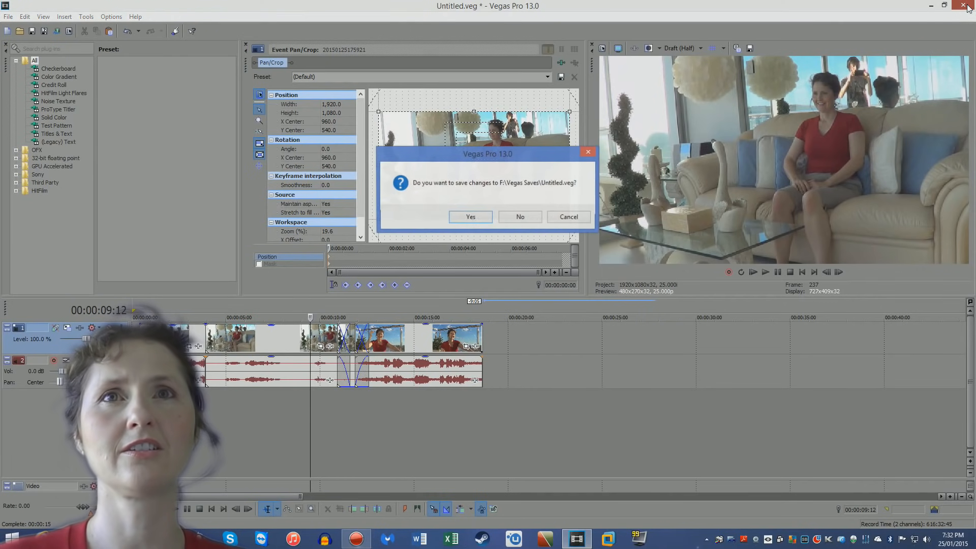
{"action": "left_click", "coordinate": [568, 218]}
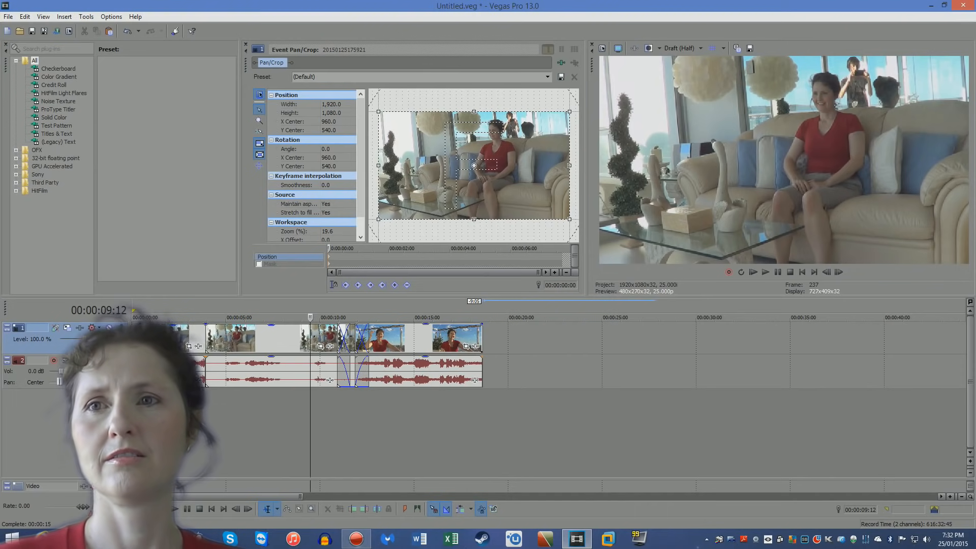
- Switch to File Explorer, play "fantastic amazing teleport.avi" from the Video folder on the F: drive, and close the player
{"action": "key", "text": "super+e"}
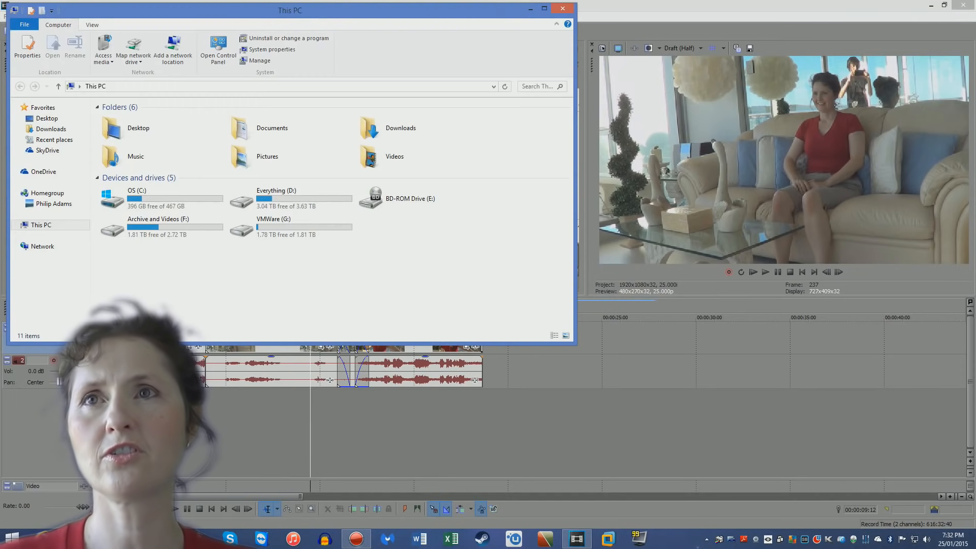
{"action": "double_click", "coordinate": [173, 226]}
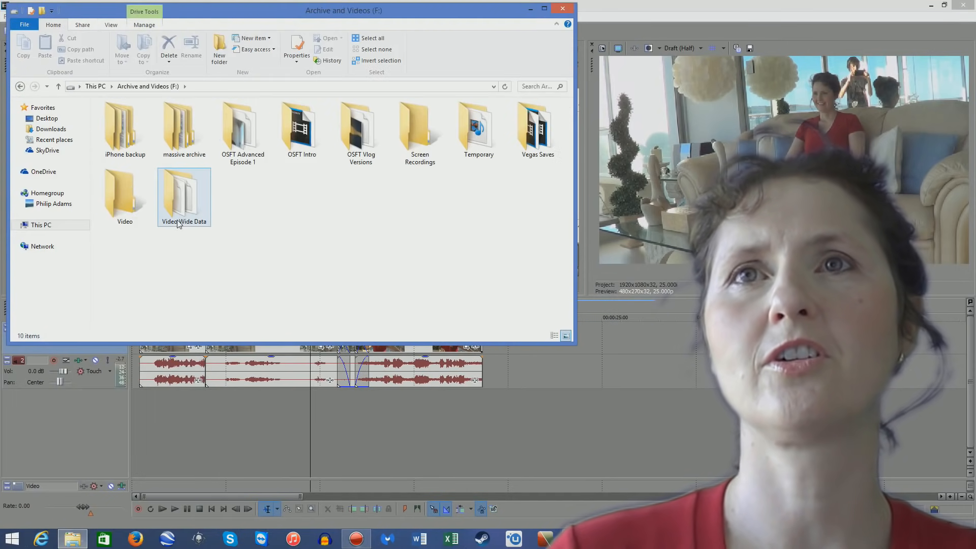
{"action": "double_click", "coordinate": [128, 212]}
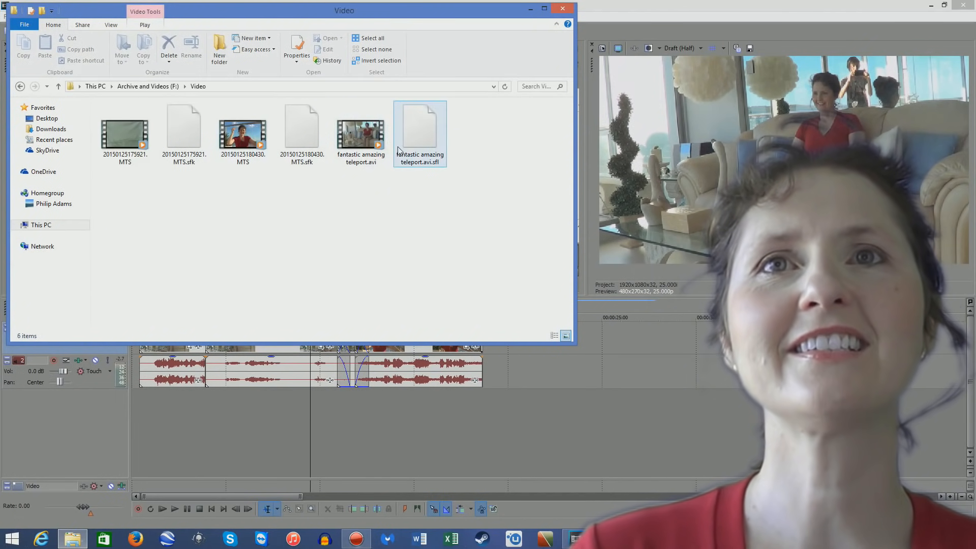
{"action": "double_click", "coordinate": [364, 136]}
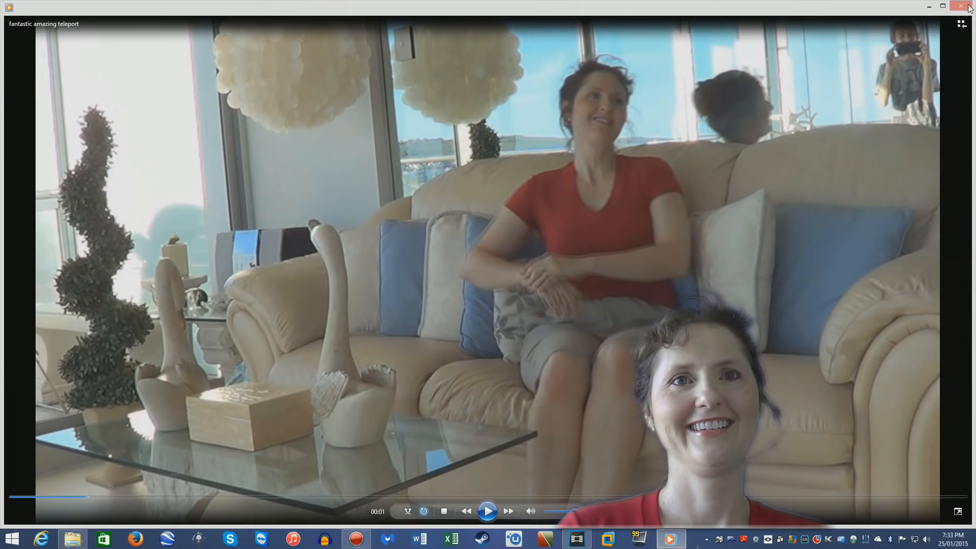
{"action": "left_click", "coordinate": [968, 7]}
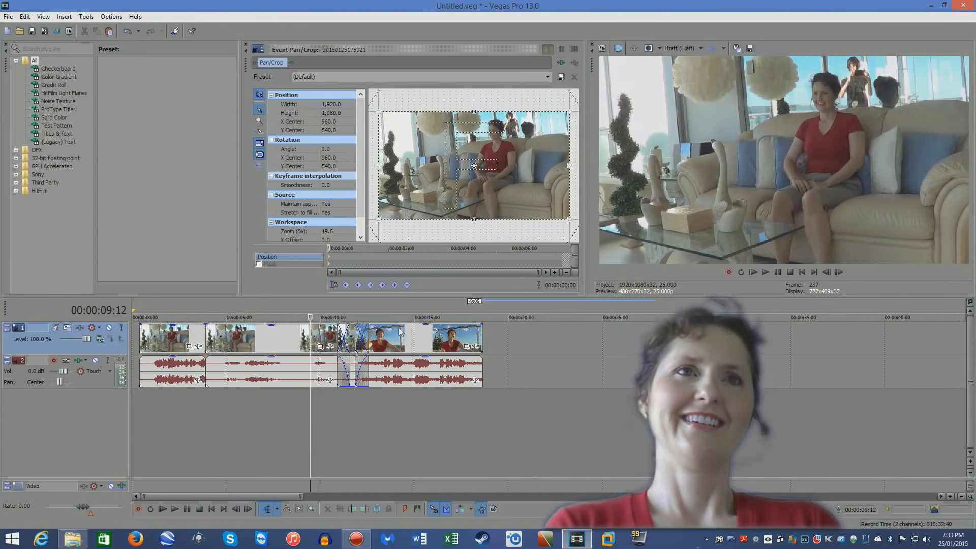
- Separate the overlapping clips by moving the balcony clip and the empty-sofa clip further along the timeline
{"action": "left_click", "coordinate": [345, 337]}
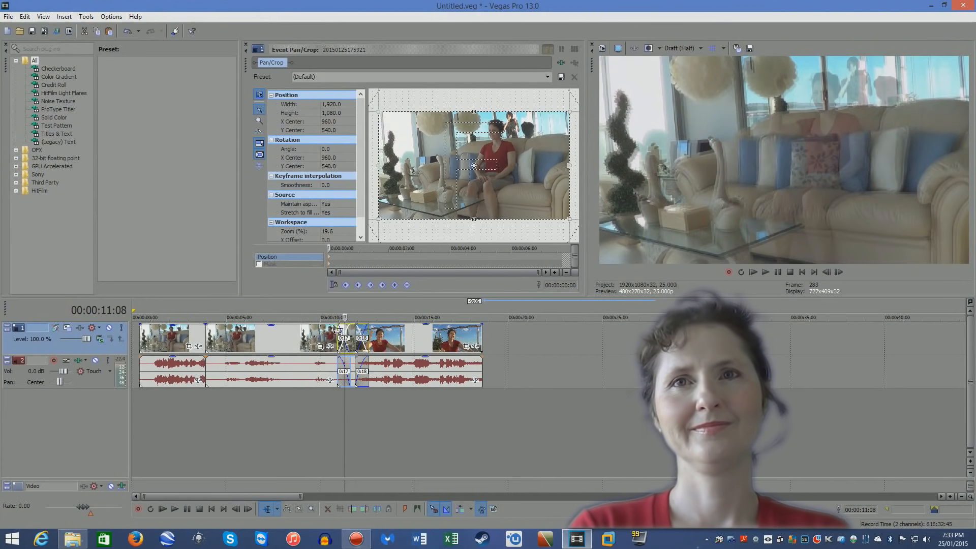
{"action": "left_click", "coordinate": [337, 332]}
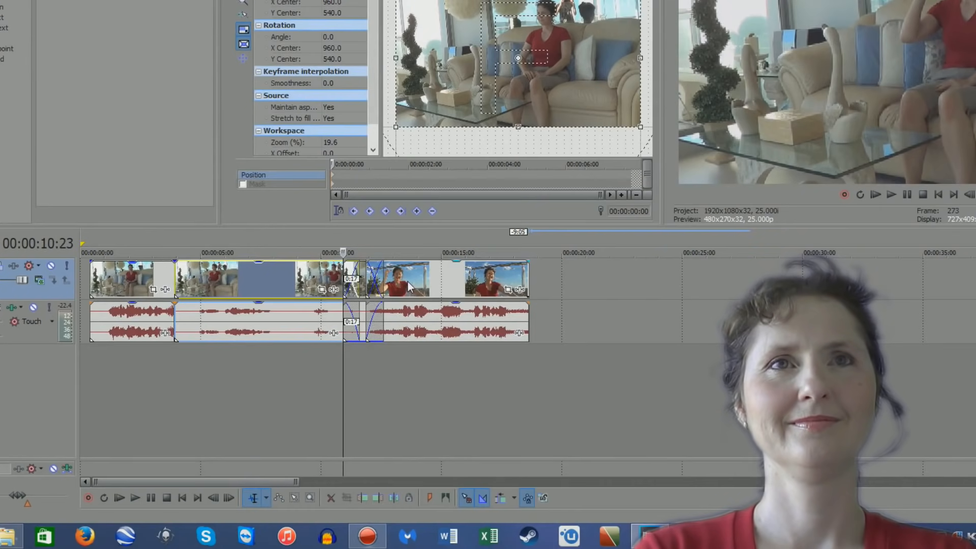
{"action": "left_click_drag", "start_coordinate": [385, 345], "coordinate": [440, 345]}
{"action": "left_click_drag", "start_coordinate": [372, 274], "coordinate": [433, 269]}
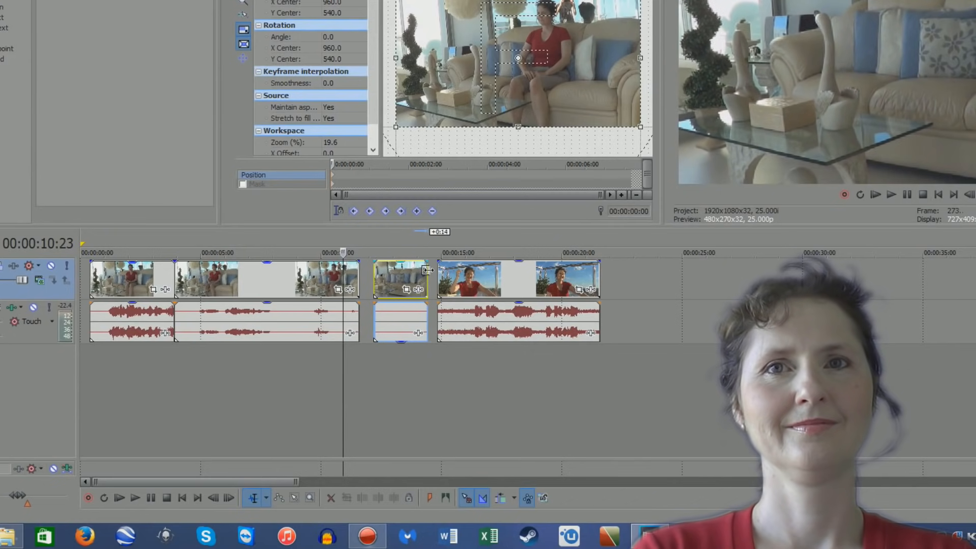
- Trim the start of the old empty-sofa clip, adjust its end, and move the balcony clip to about 00:00:21
{"action": "left_click_drag", "start_coordinate": [375, 265], "coordinate": [403, 269]}
{"action": "key", "text": "space"}
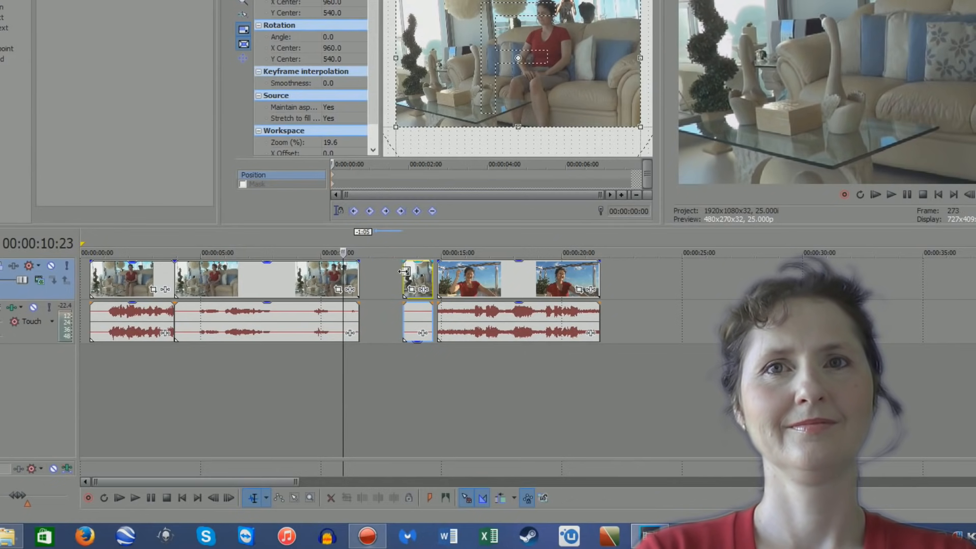
{"action": "key", "text": "space"}
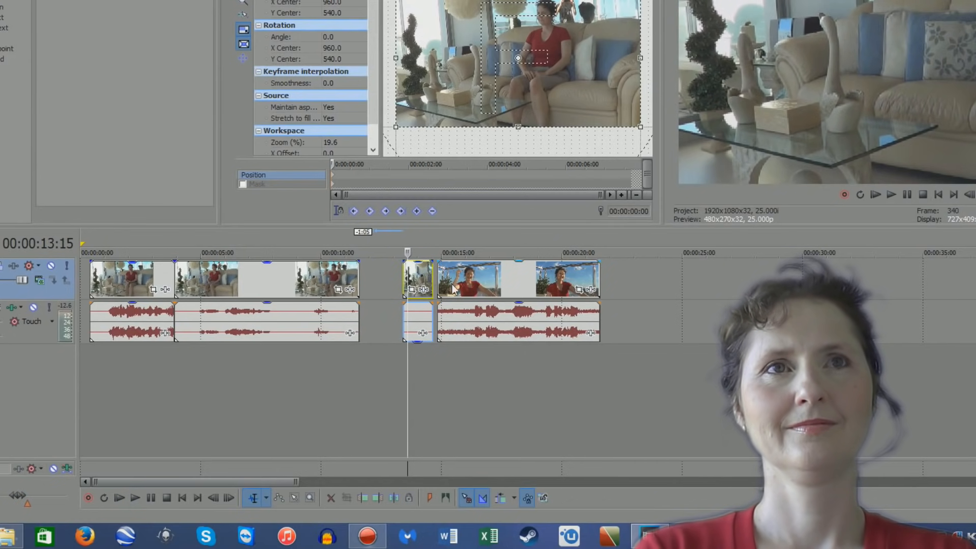
{"action": "left_click_drag", "start_coordinate": [453, 288], "coordinate": [597, 287]}
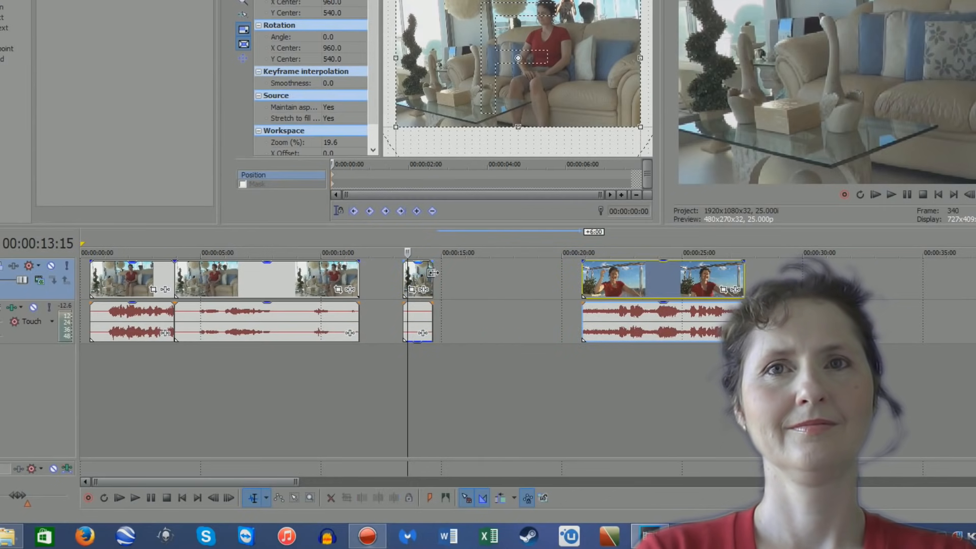
{"action": "left_click", "coordinate": [430, 274]}
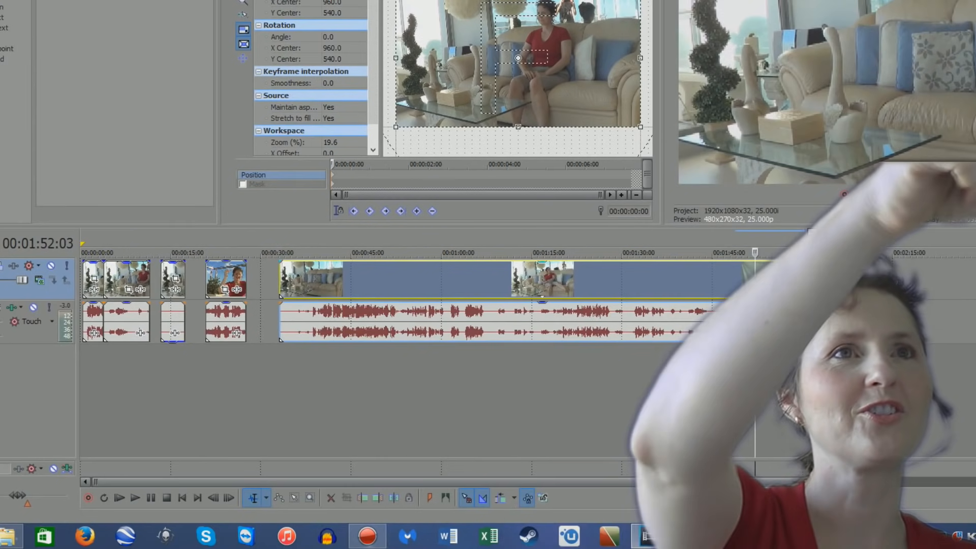
- Cut a roughly one-second empty-sofa piece from the long recording at about 00:01:52 and place it directly after the second sofa clip
{"action": "key", "text": "s"}
{"action": "left_click", "coordinate": [761, 281]}
{"action": "left_click", "coordinate": [715, 279]}
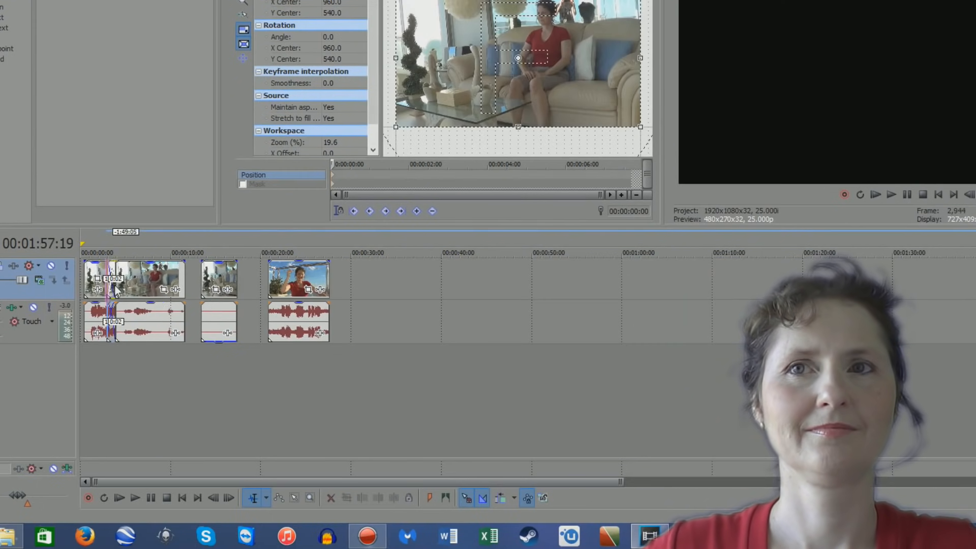
{"action": "left_click_drag", "start_coordinate": [152, 291], "coordinate": [170, 291]}
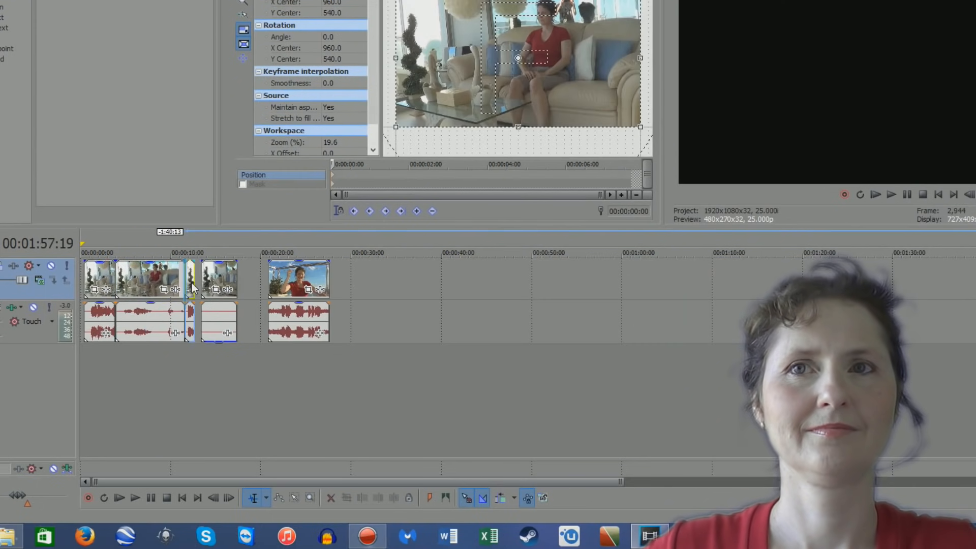
- Overlap the short empty-sofa piece onto the end of the second sofa clip by 10 frames and silence its audio
{"action": "left_click", "coordinate": [155, 278]}
{"action": "scroll", "coordinate": [155, 279], "scroll_direction": "up", "scroll_amount": 4}
{"action": "left_click", "coordinate": [614, 273]}
{"action": "key", "text": "space"}
{"action": "key", "text": "space"}
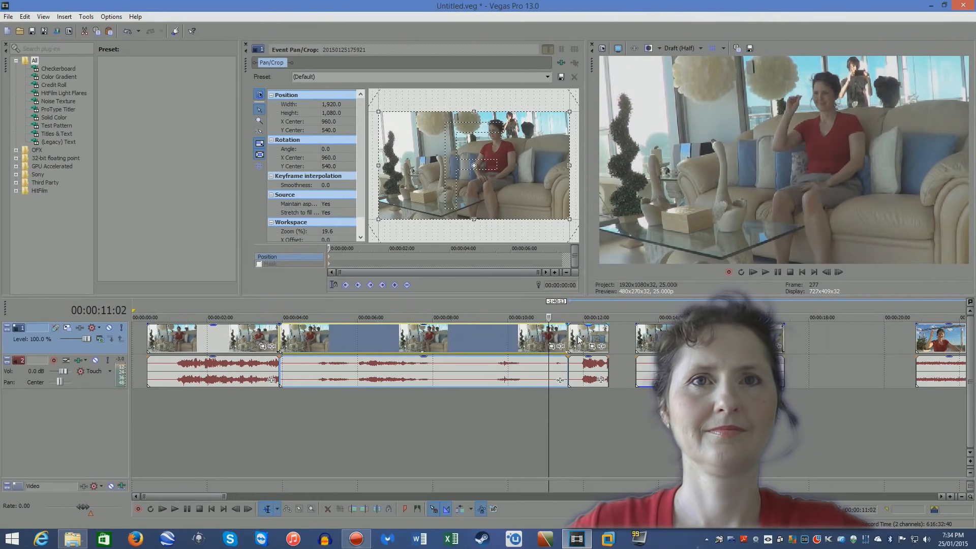
{"action": "left_click_drag", "start_coordinate": [579, 340], "coordinate": [563, 339]}
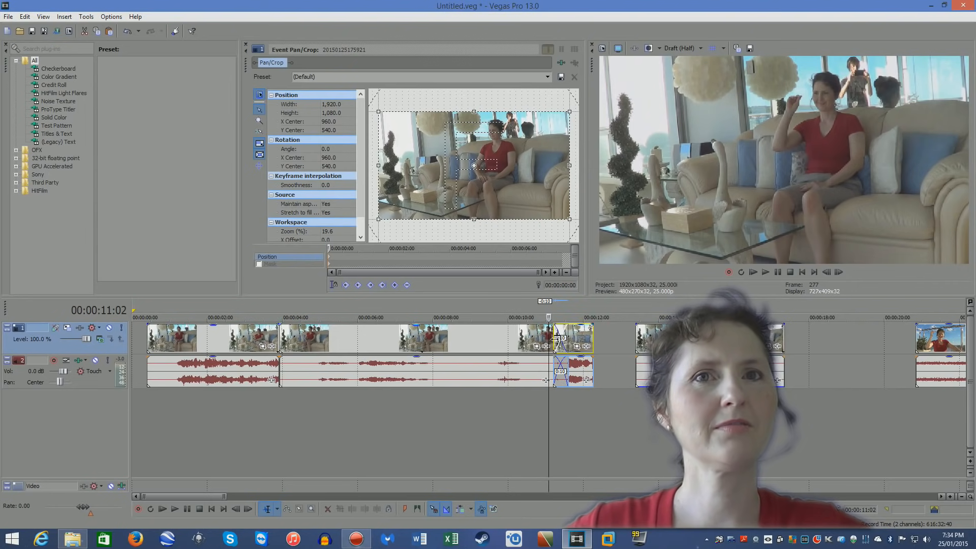
{"action": "left_click", "coordinate": [583, 361]}
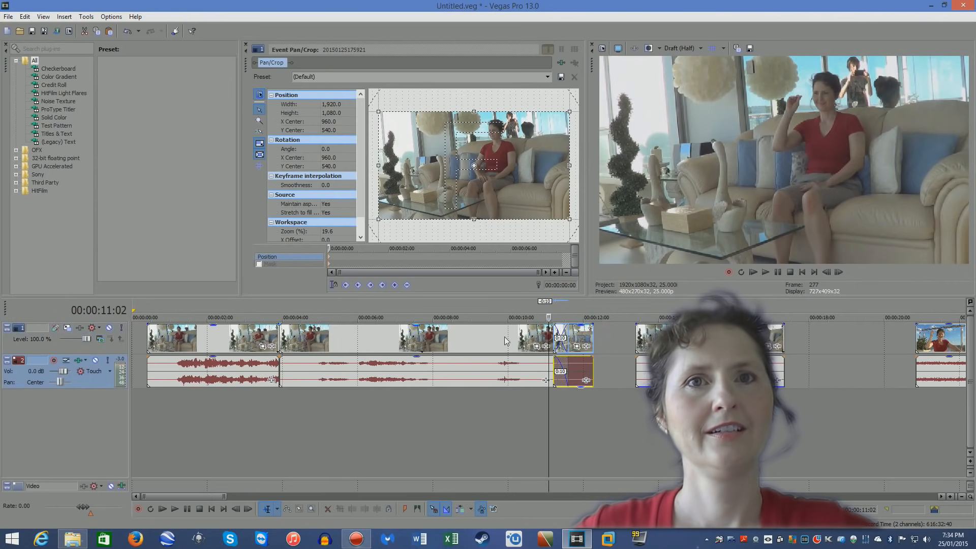
- Play back the crossfade from the sofa clip into the short empty-sofa piece
{"action": "left_click", "coordinate": [505, 336]}
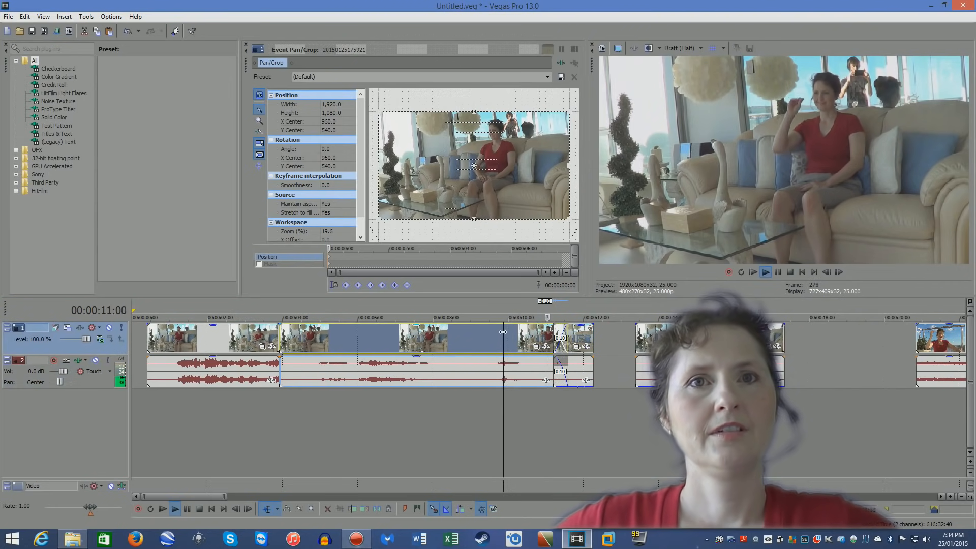
{"action": "left_click", "coordinate": [503, 332]}
{"action": "key", "text": "space"}
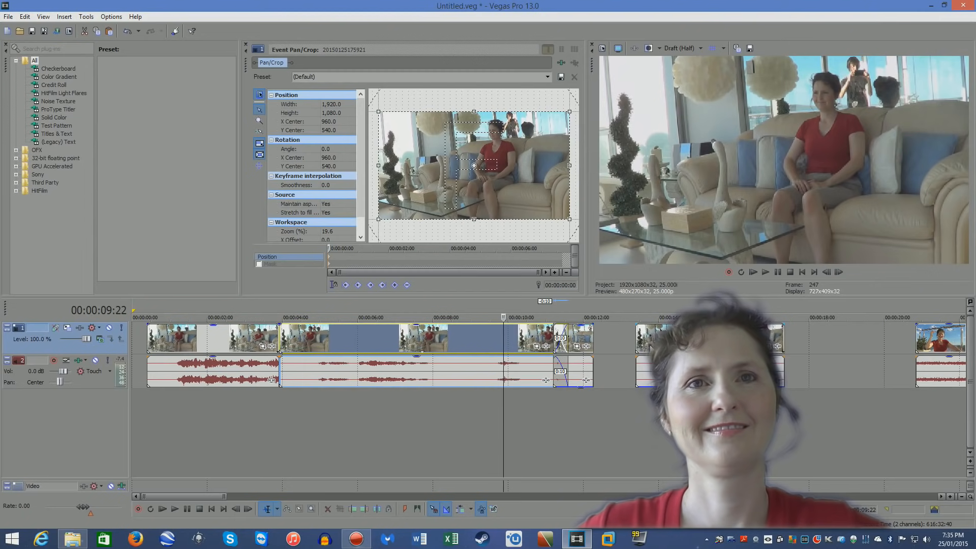
- Delete the old empty-sofa clip and overlap the balcony clip onto the short empty-sofa piece by about 11 frames
{"action": "left_click", "coordinate": [650, 338]}
{"action": "key", "text": "space"}
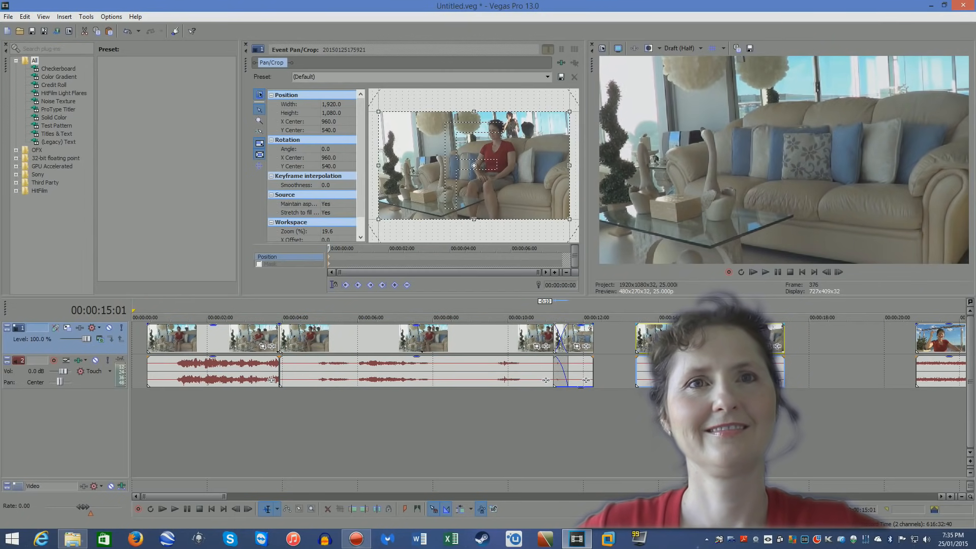
{"action": "key", "text": "Delete"}
{"action": "left_click_drag", "start_coordinate": [772, 338], "coordinate": [606, 343]}
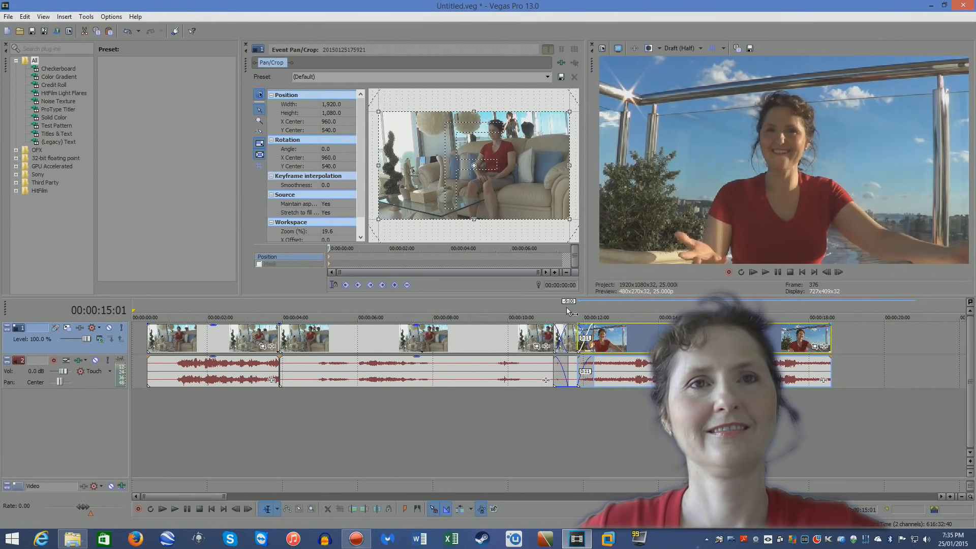
- Play back the complete teleport transition from about 00:00:10 into the balcony clip
{"action": "left_click", "coordinate": [515, 340]}
{"action": "key", "text": "space"}
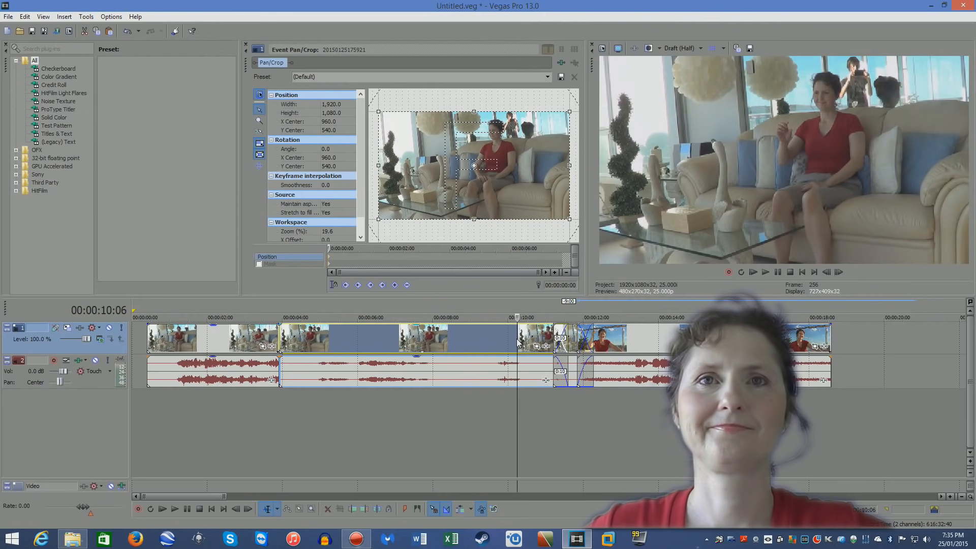
{"action": "key", "text": "space"}
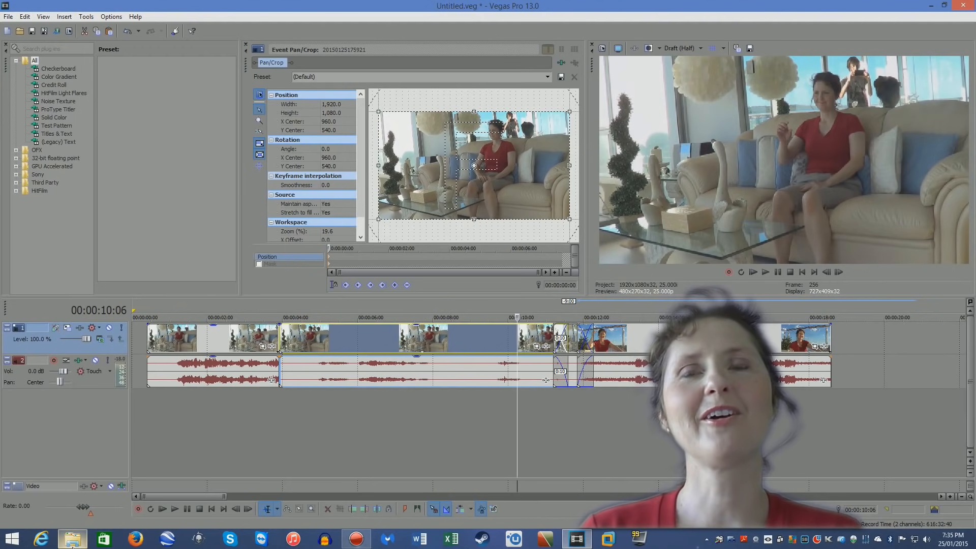
- Switch to File Explorer and open the "08. Explosions" folder inside Action_Essentials_720p
{"action": "key", "text": "super+e"}
{"action": "left_click_drag", "start_coordinate": [785, 18], "coordinate": [783, 98]}
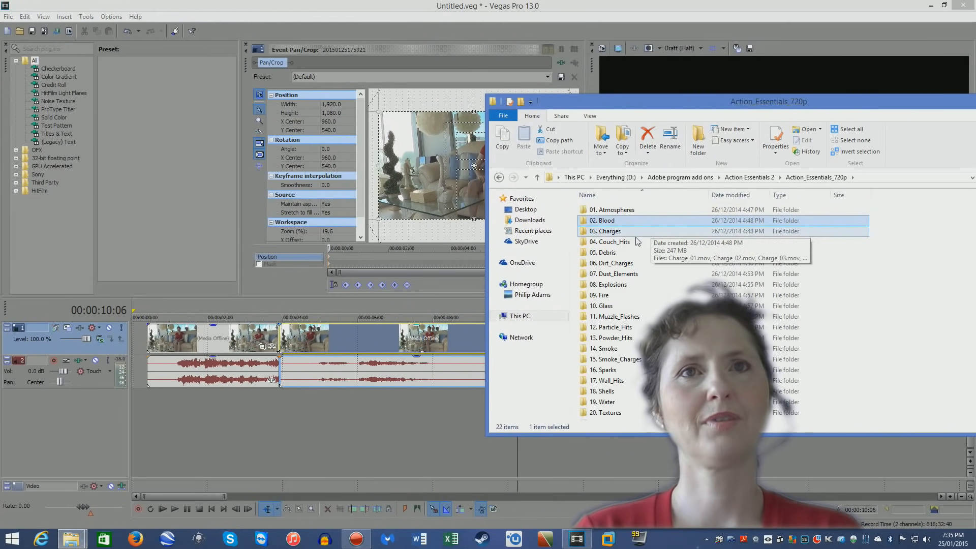
{"action": "left_click", "coordinate": [635, 242]}
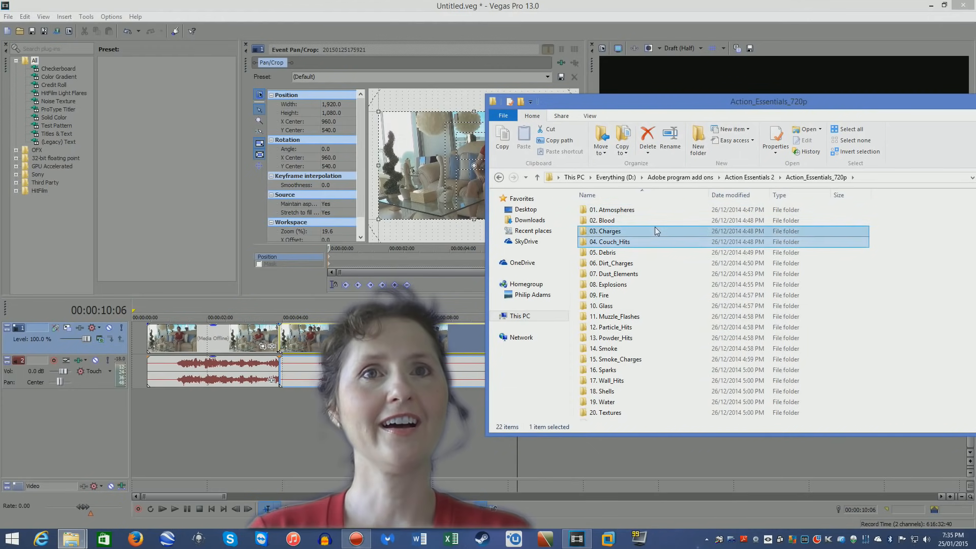
{"action": "double_click", "coordinate": [654, 230]}
{"action": "key", "text": "BackSpace"}
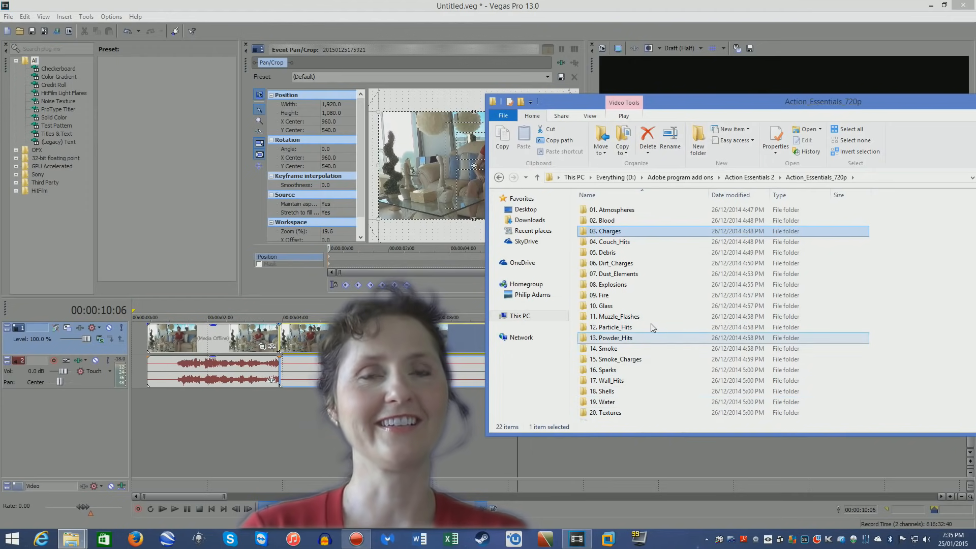
{"action": "double_click", "coordinate": [646, 285]}
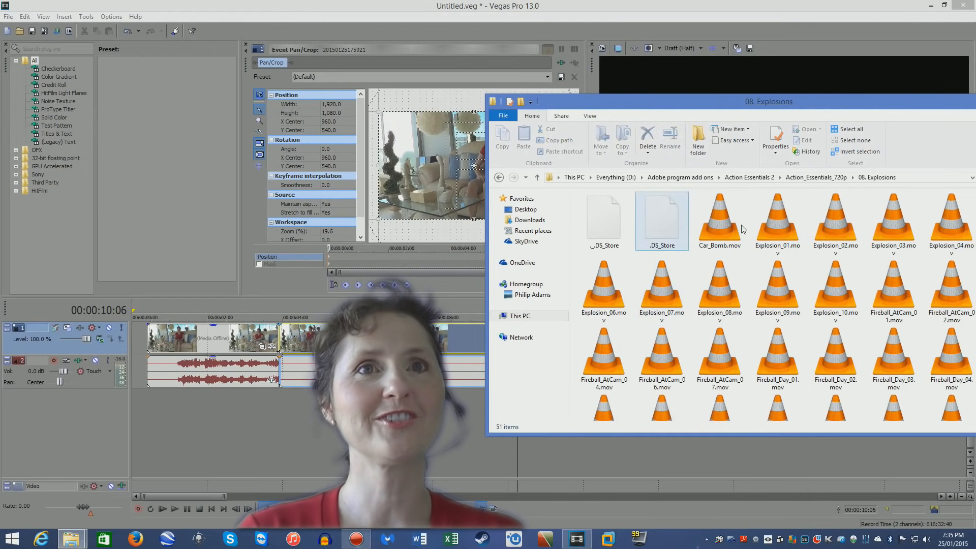
- Preview Car_Bomb.mov and Explosion_01.mov in VLC media player, closing the player after each
{"action": "left_click", "coordinate": [741, 225]}
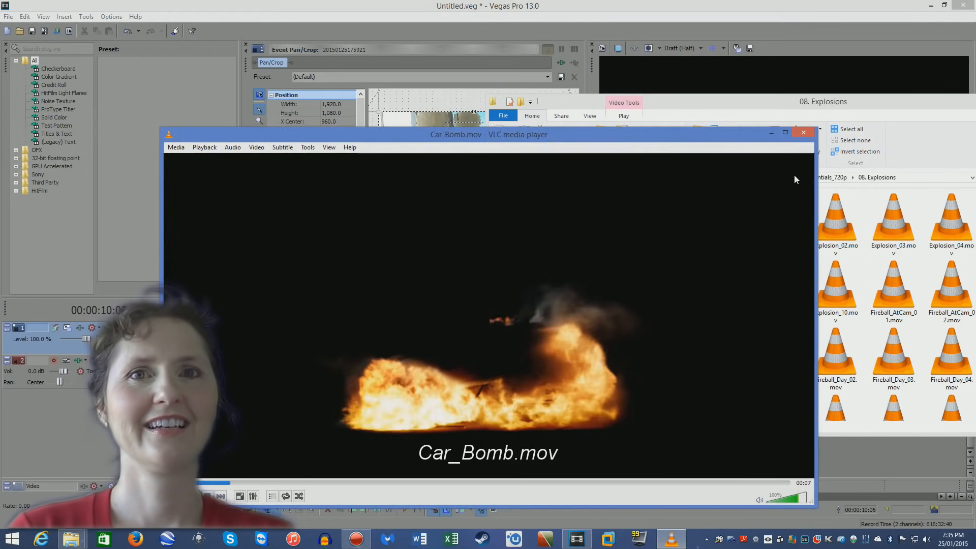
{"action": "left_click", "coordinate": [803, 132]}
{"action": "double_click", "coordinate": [785, 210]}
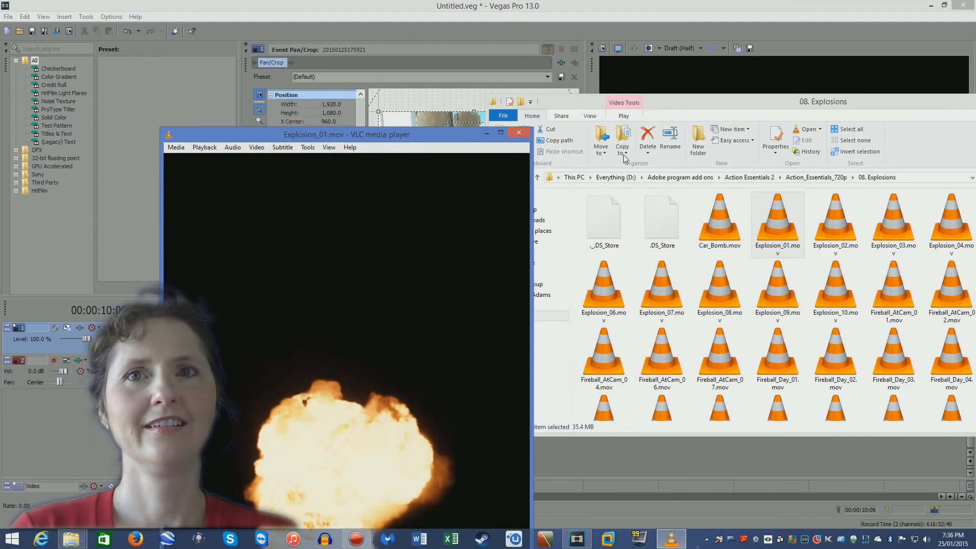
{"action": "left_click", "coordinate": [518, 132]}
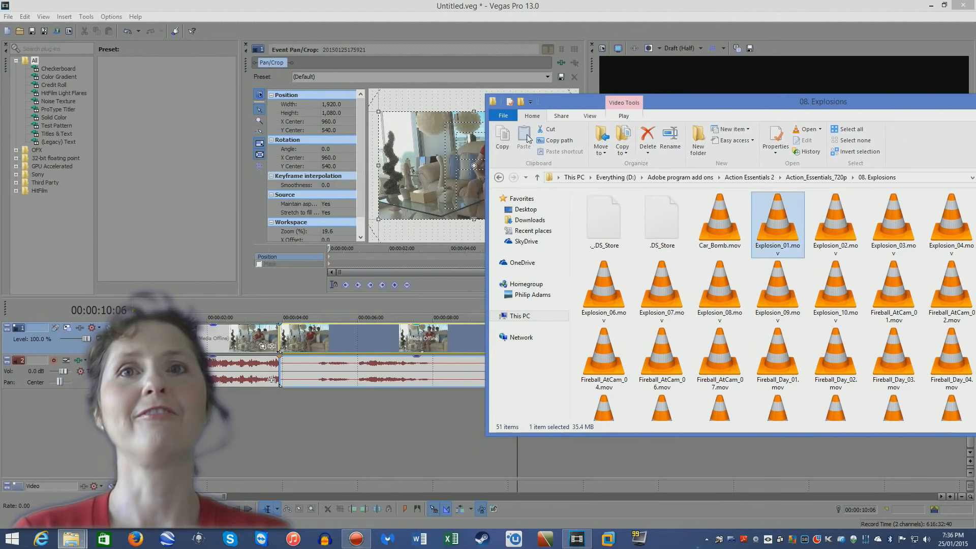
- Add Explosion_01.mov on a new video track above the sofa clips in Vegas Pro, starting at about 00:00:10, and play it
{"action": "left_click_drag", "start_coordinate": [705, 108], "coordinate": [851, 72]}
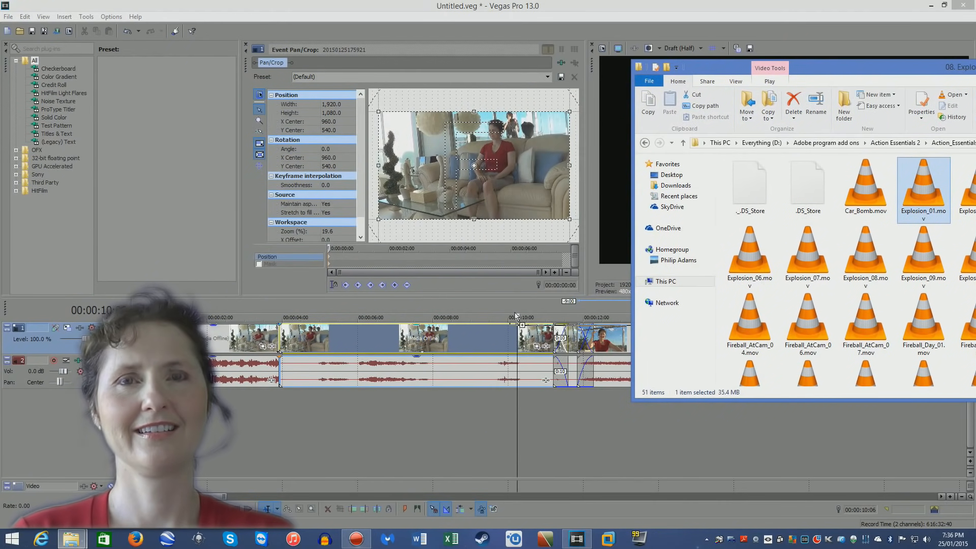
{"action": "left_click_drag", "start_coordinate": [924, 189], "coordinate": [486, 333]}
{"action": "left_click", "coordinate": [486, 333]}
{"action": "left_click", "coordinate": [544, 338]}
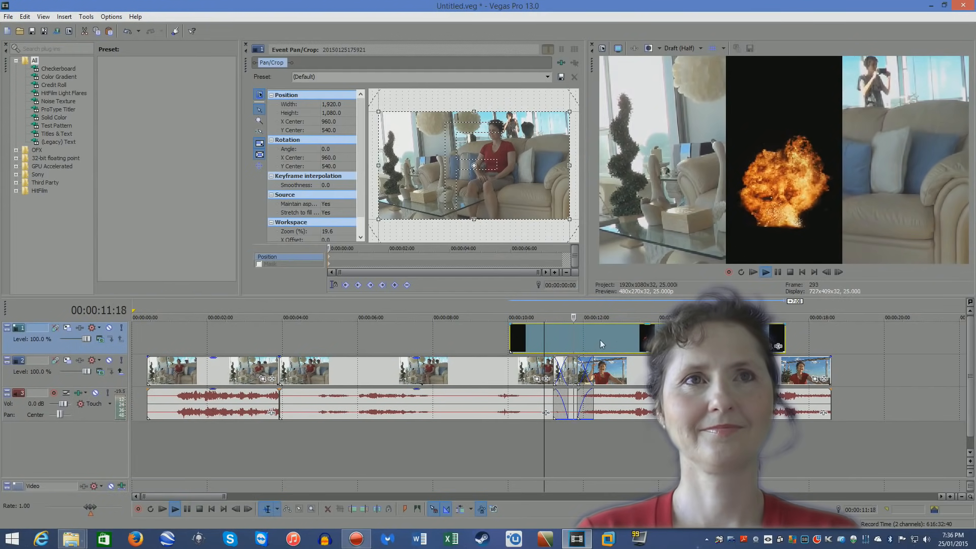
{"action": "key", "text": "space"}
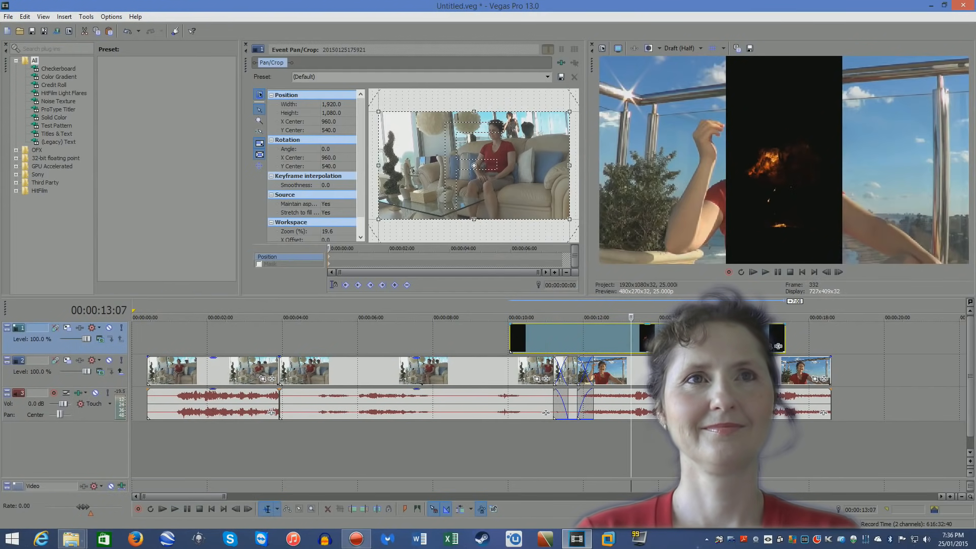
- Add the Sony Chroma Keyer effect to the Explosion_01 clip
{"action": "left_click", "coordinate": [547, 333]}
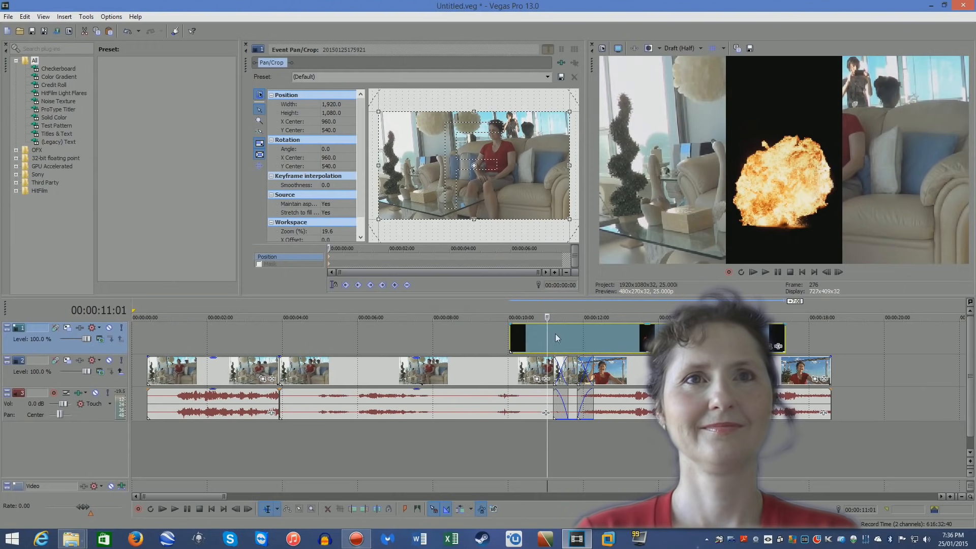
{"action": "right_click", "coordinate": [558, 339]}
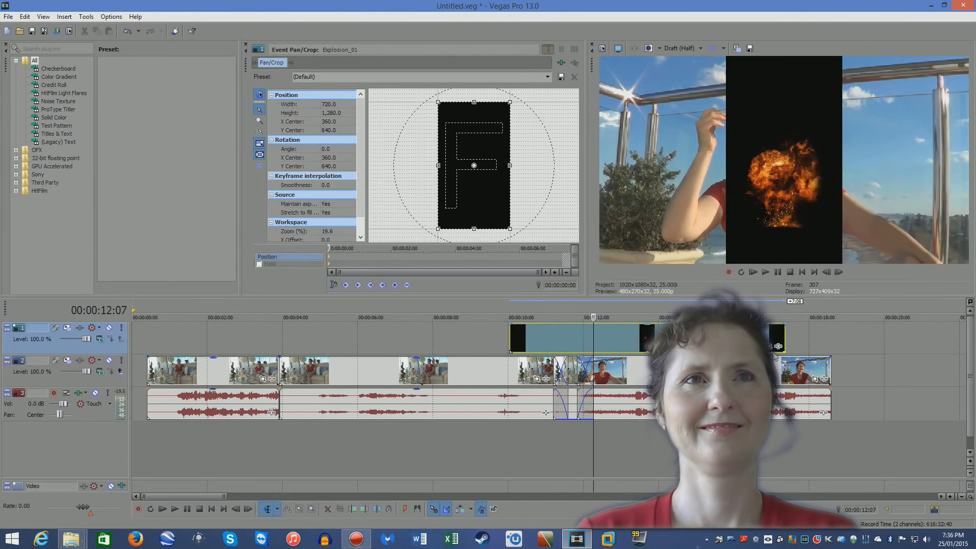
{"action": "left_click", "coordinate": [778, 347]}
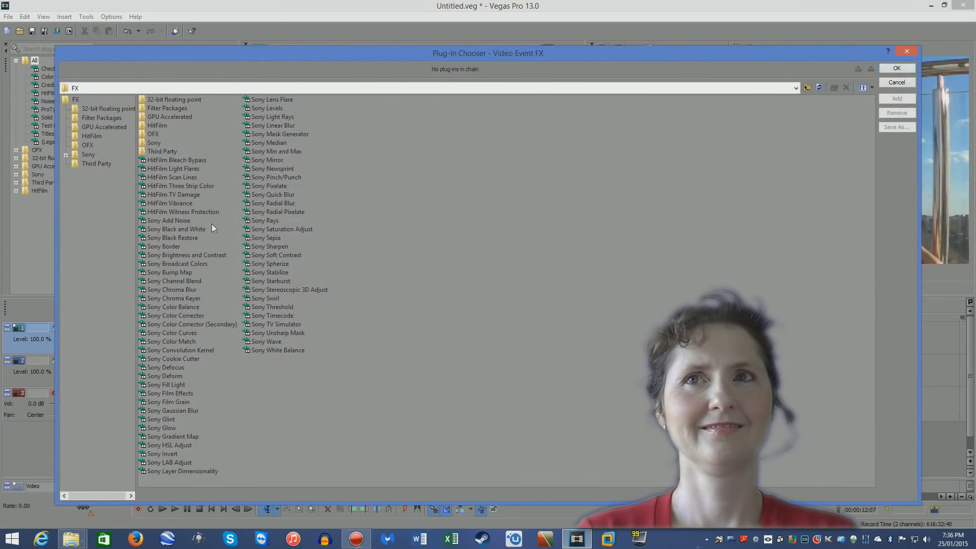
{"action": "left_click", "coordinate": [174, 297]}
{"action": "left_click", "coordinate": [899, 99]}
{"action": "left_click", "coordinate": [904, 68]}
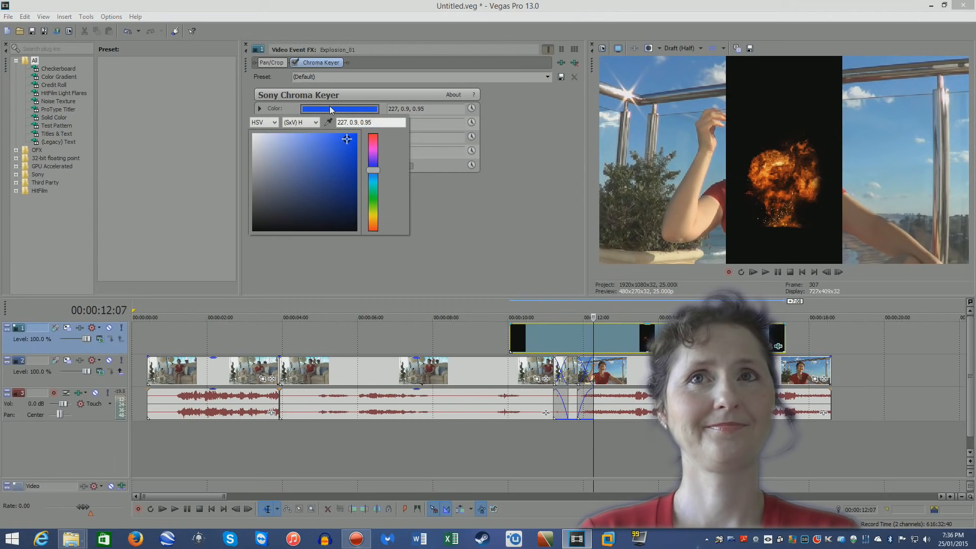
- Set the Chroma Keyer colour to black by sampling the explosion clip's background in the preview
{"action": "left_click", "coordinate": [327, 110]}
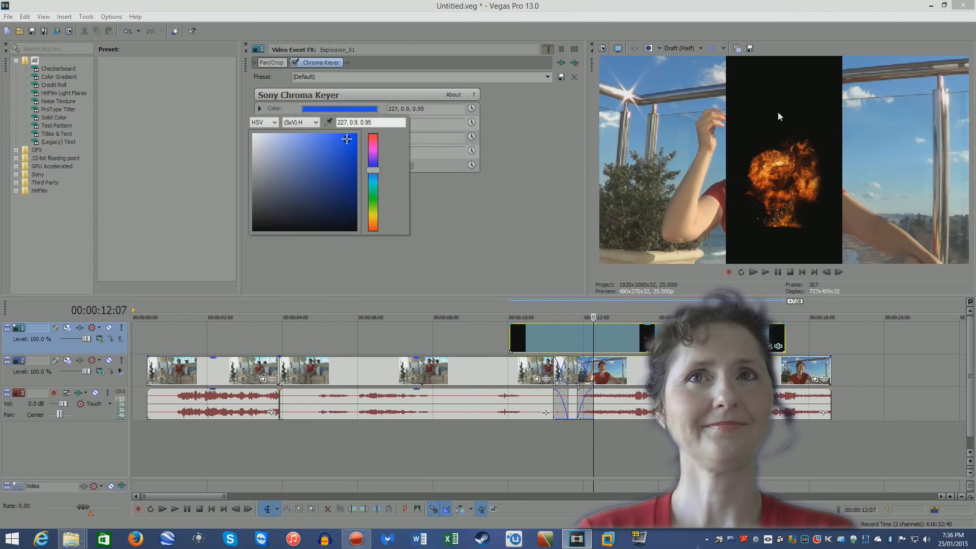
{"action": "left_click", "coordinate": [807, 102]}
{"action": "left_click", "coordinate": [273, 111]}
- Move the Explosion_01 clip 3 frames earlier and play back the explosion over the teleport transition
{"action": "left_click_drag", "start_coordinate": [628, 335], "coordinate": [624, 336]}
{"action": "left_click", "coordinate": [544, 336]}
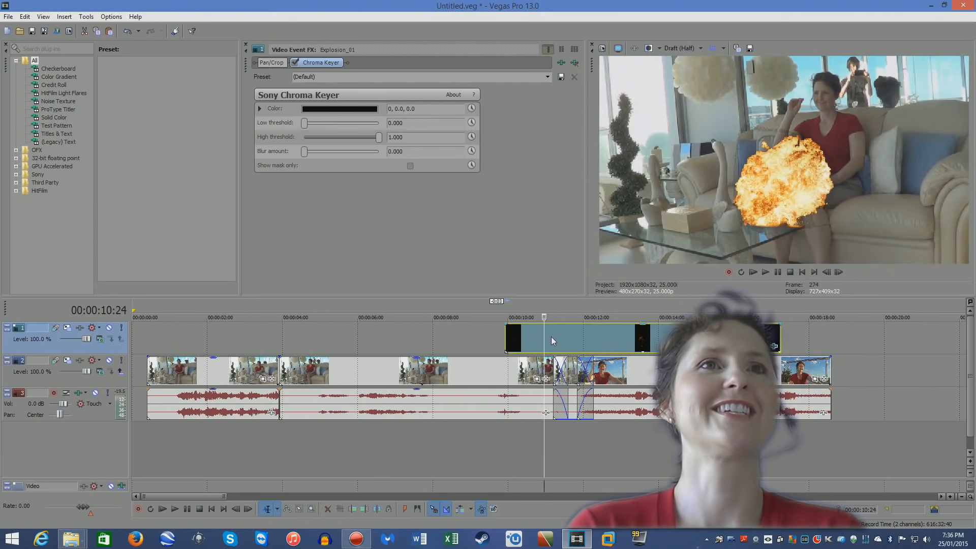
{"action": "key", "text": "space"}
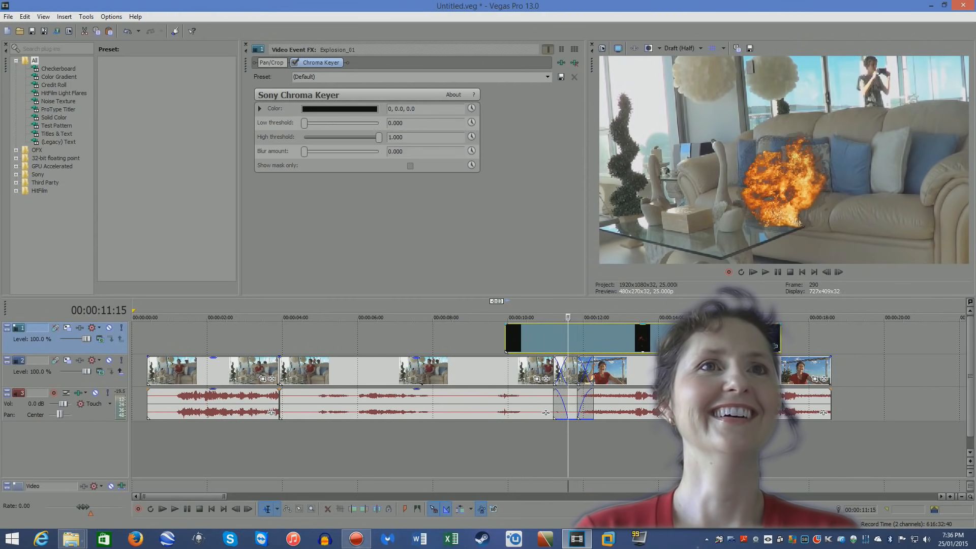
- Speed up the Explosion_01 clip by time-compressing it to fit over the teleport transition and play it back
{"action": "left_click_drag", "start_coordinate": [777, 339], "coordinate": [583, 336], "text": "ctrl"}
{"action": "key", "text": "space"}
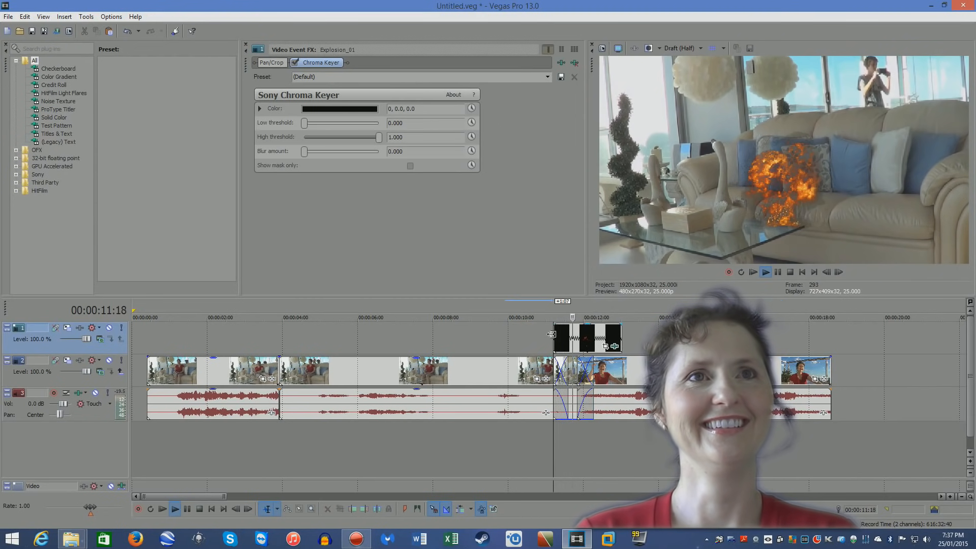
{"action": "left_click", "coordinate": [579, 331]}
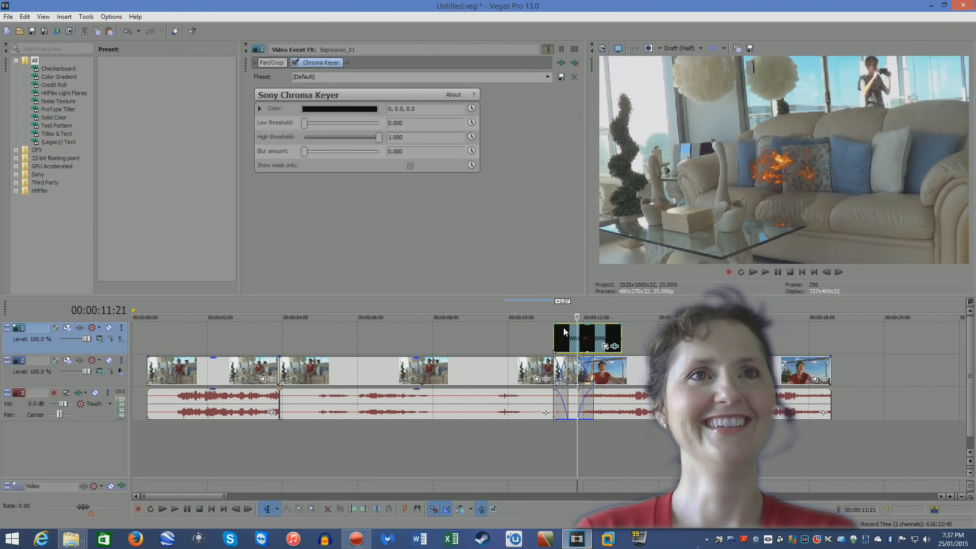
{"action": "left_click", "coordinate": [564, 331]}
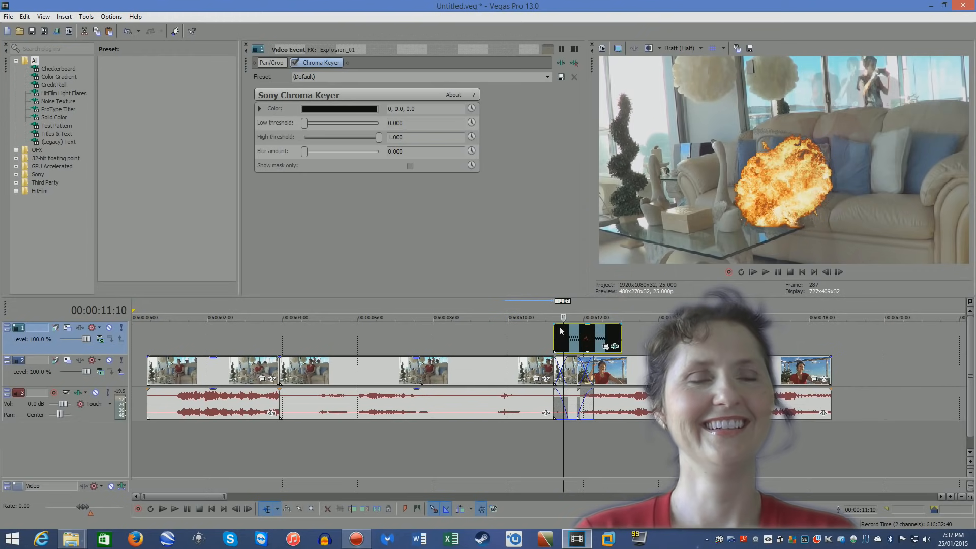
- Move the shortened Explosion_01 clip earlier to start at about 00:00:10:17 and play the explosion over the sofa clip
{"action": "left_click_drag", "start_coordinate": [561, 331], "coordinate": [542, 331]}
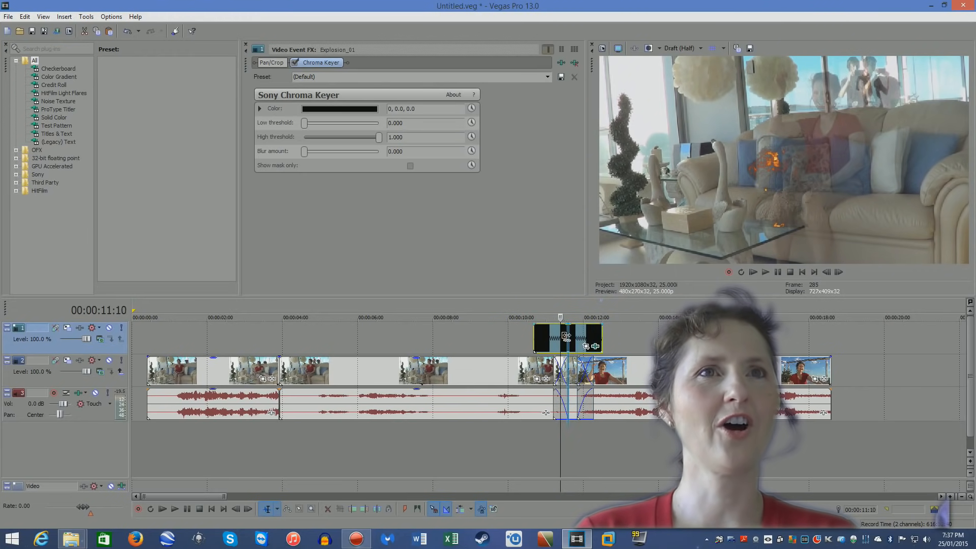
{"action": "left_click", "coordinate": [537, 335]}
{"action": "key", "text": "space"}
{"action": "key", "text": "space"}
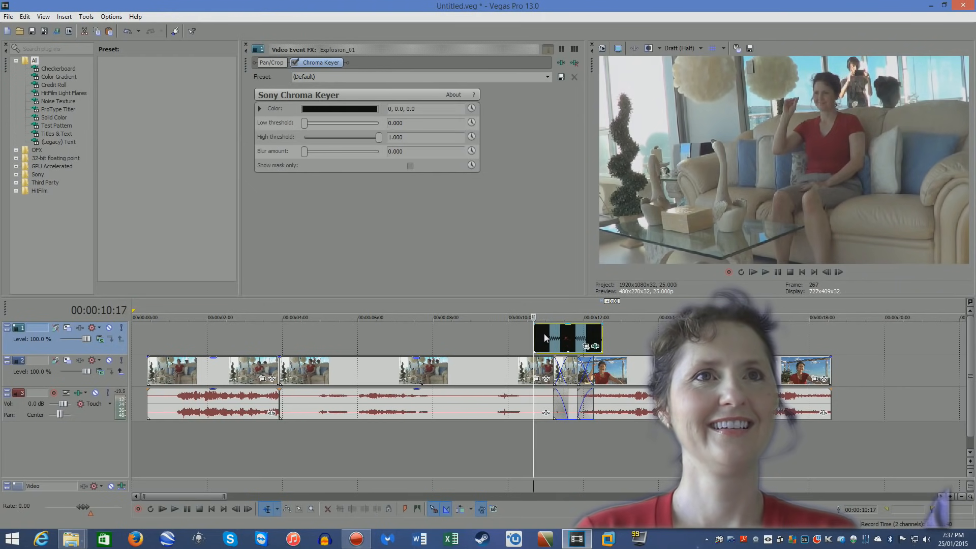
{"action": "key", "text": "space"}
{"action": "key", "text": "space"}
{"action": "key", "text": "space"}
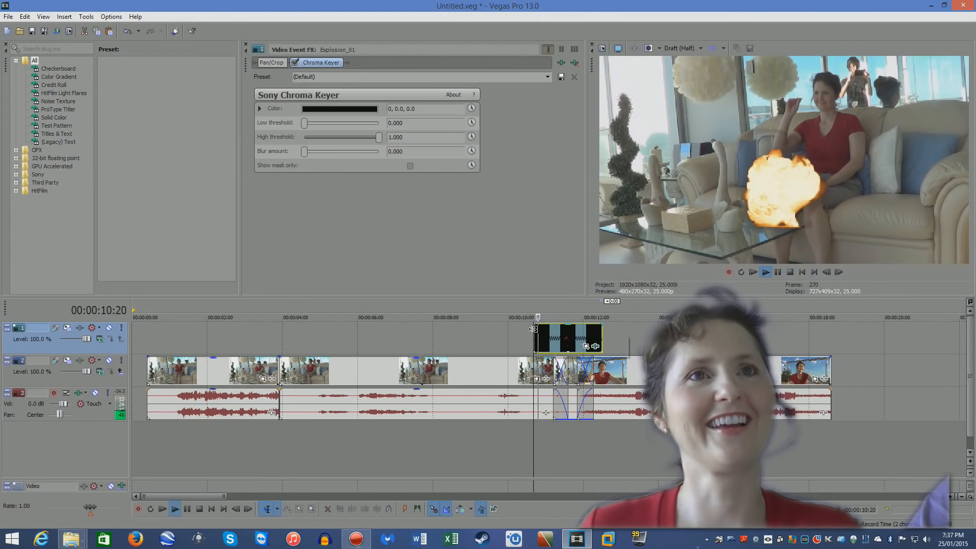
{"action": "key", "text": "space"}
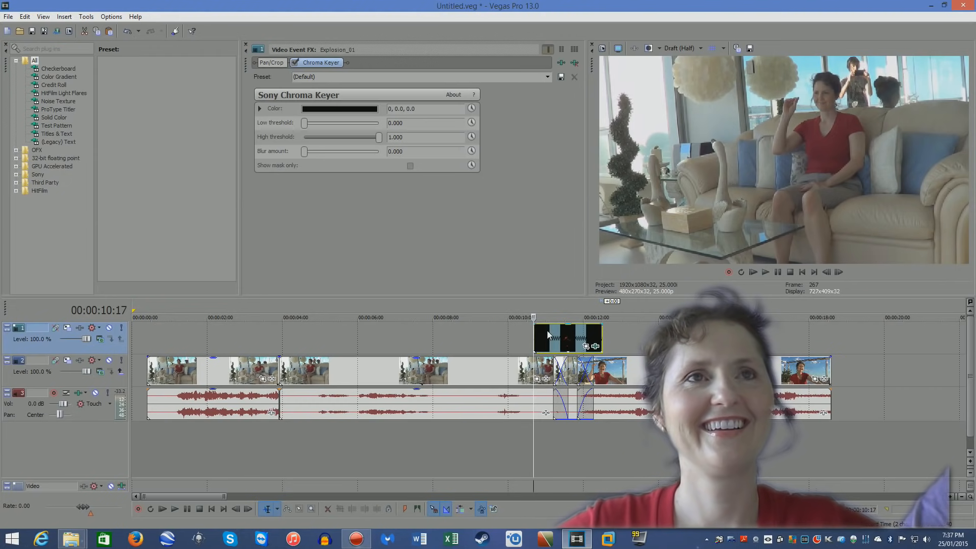
- Cut Explosion_01 down to a short piece over the start of the crossfade, adjust its fade-in and play the transition
{"action": "left_click", "coordinate": [547, 330]}
{"action": "key", "text": "space"}
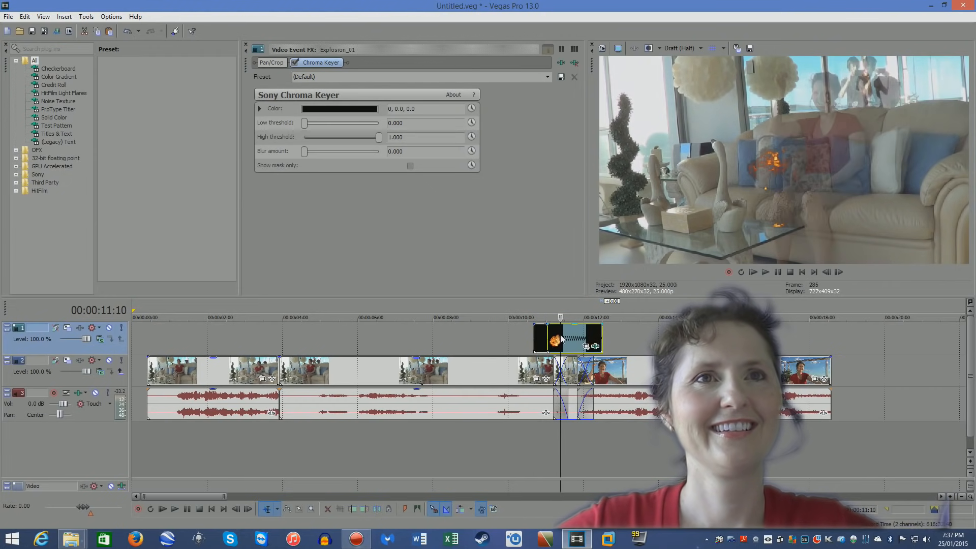
{"action": "key", "text": "Delete"}
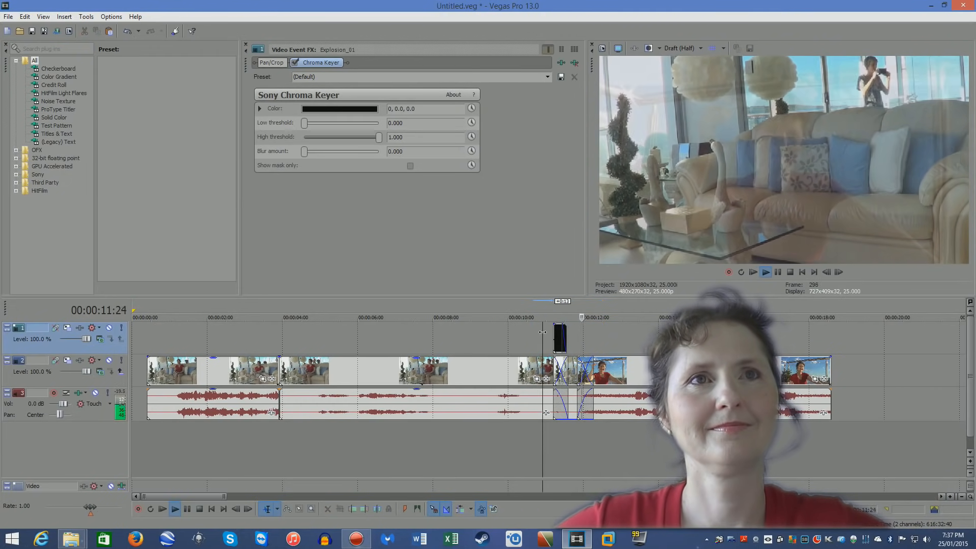
{"action": "key", "text": "space"}
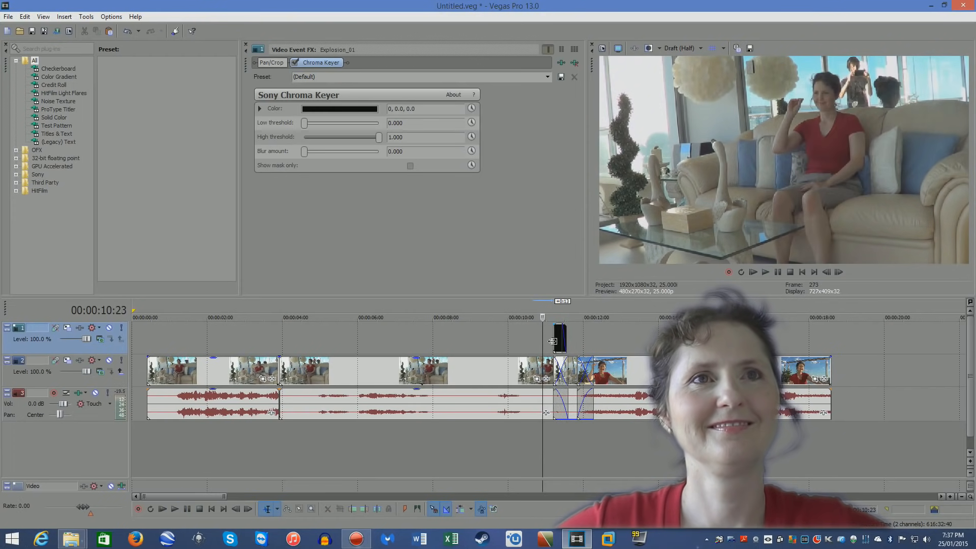
{"action": "key", "text": "space"}
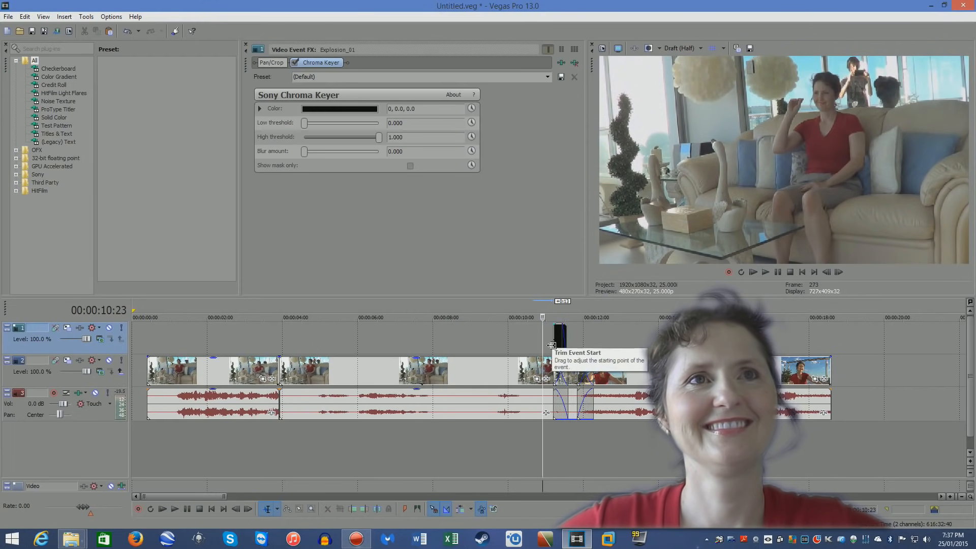
{"action": "left_click", "coordinate": [559, 329]}
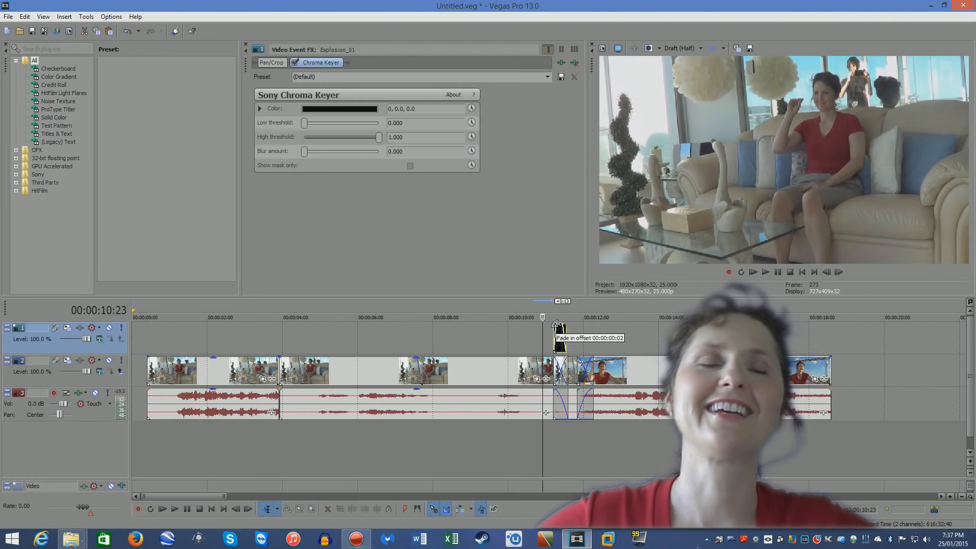
{"action": "left_click", "coordinate": [539, 340]}
{"action": "key", "text": "space"}
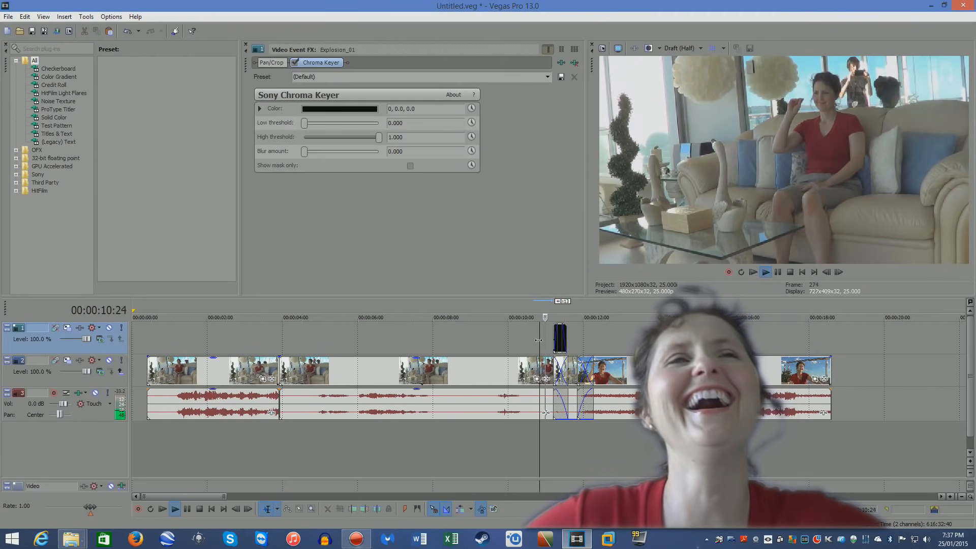
{"action": "key", "text": "space"}
- Switch to File Explorer and look through the 08. Explosions folder for another effect clip
{"action": "left_click", "coordinate": [11, 539]}
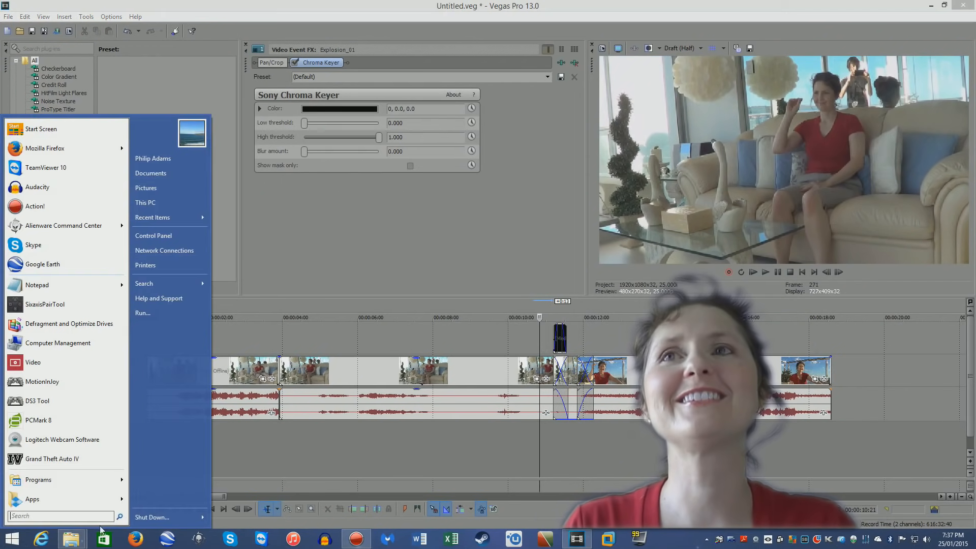
{"action": "left_click", "coordinate": [71, 538]}
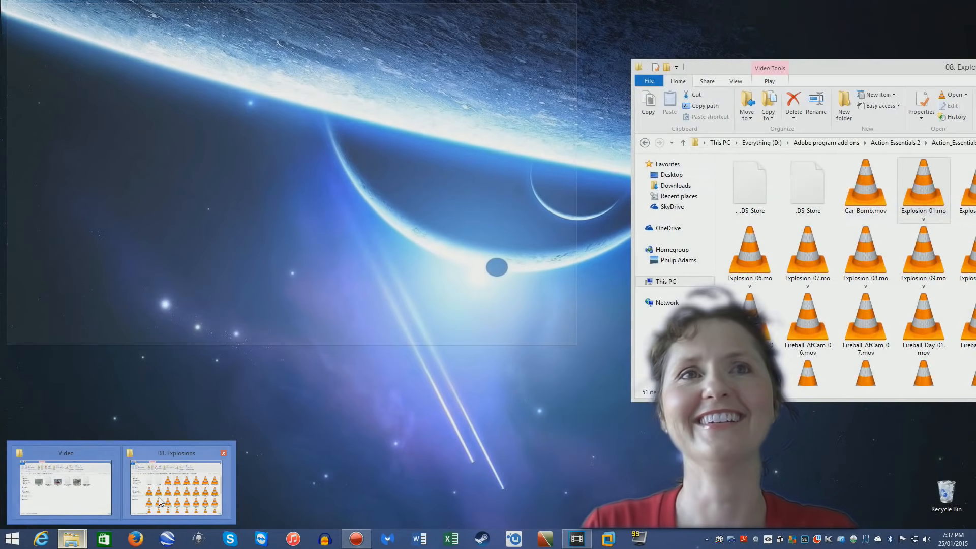
{"action": "mouse_move", "coordinate": [86, 482]}
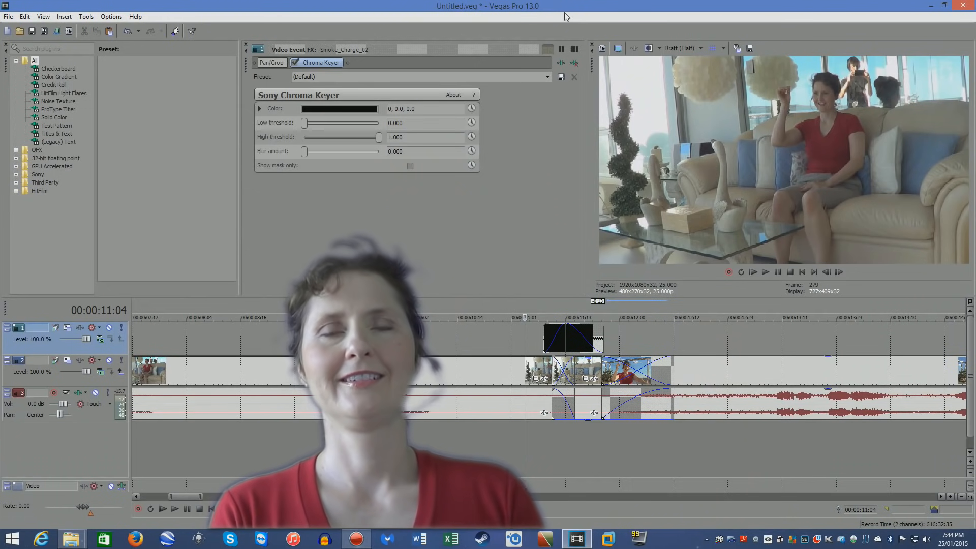
- Play back the teleport transition with the keyed Smoke_Charge_02 clip over it in Vegas Pro
{"action": "left_click", "coordinate": [562, 350]}
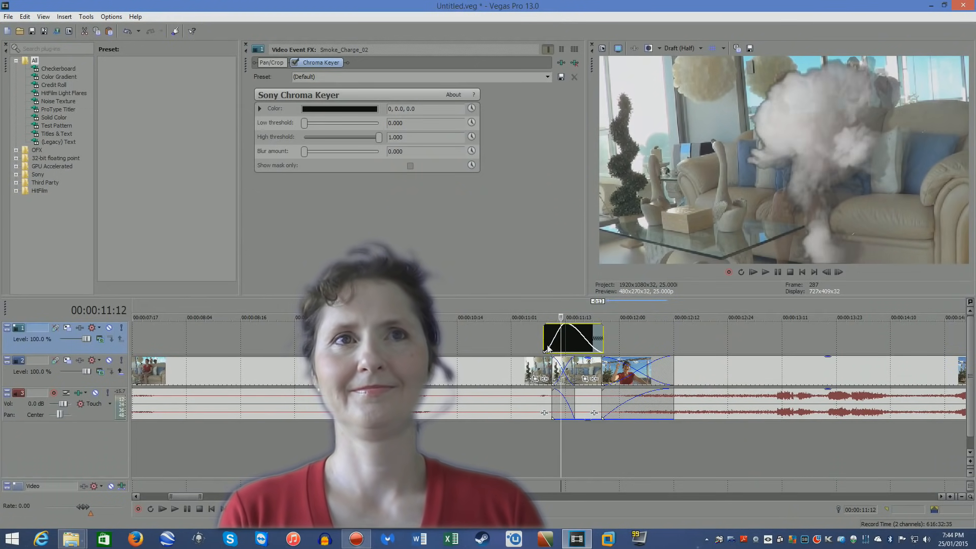
{"action": "left_click", "coordinate": [548, 349]}
{"action": "key", "text": "space"}
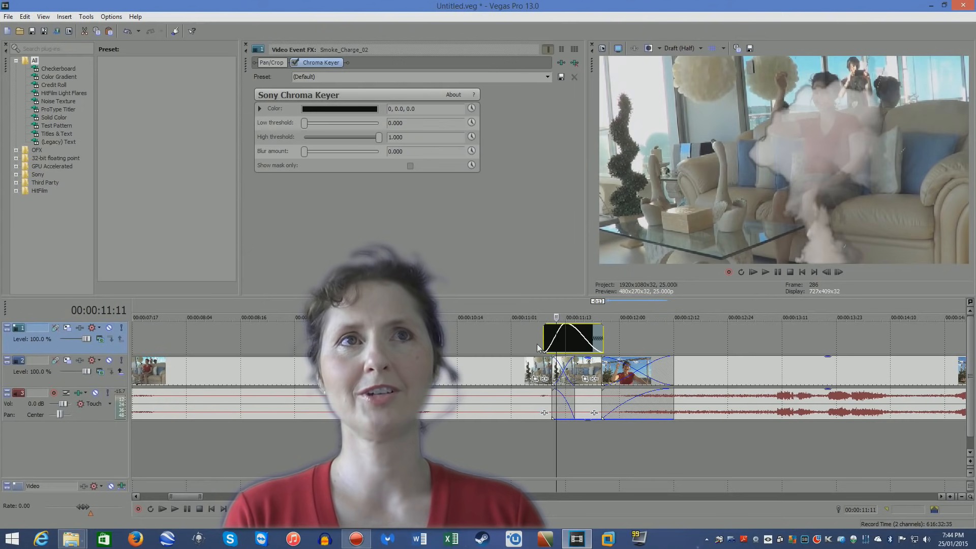
{"action": "left_click", "coordinate": [524, 345]}
{"action": "key", "text": "space"}
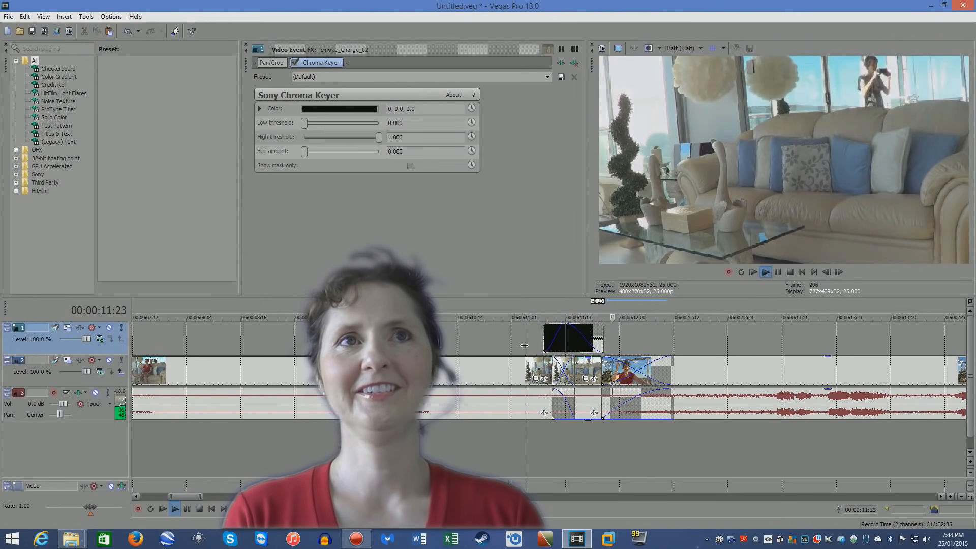
{"action": "key", "text": "space"}
{"action": "key", "text": "space"}
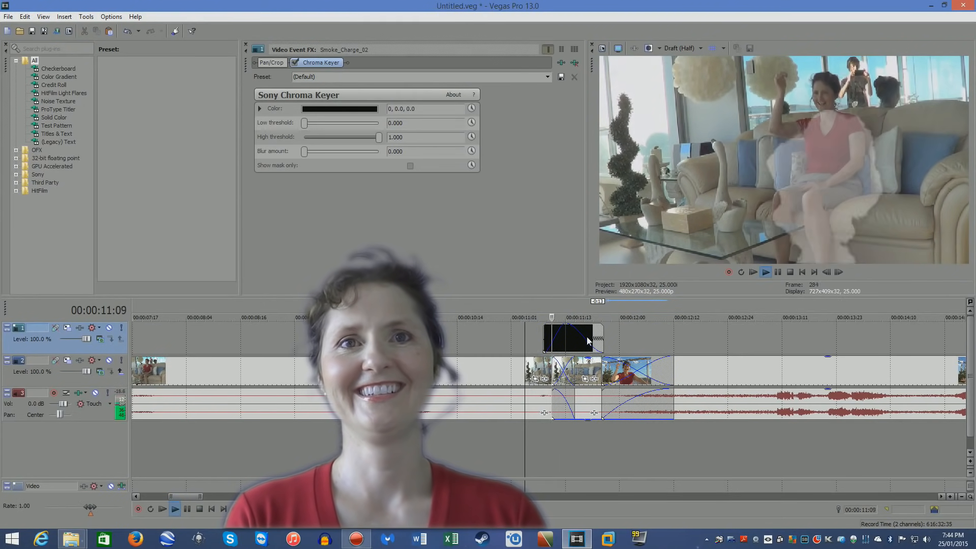
{"action": "key", "text": "space"}
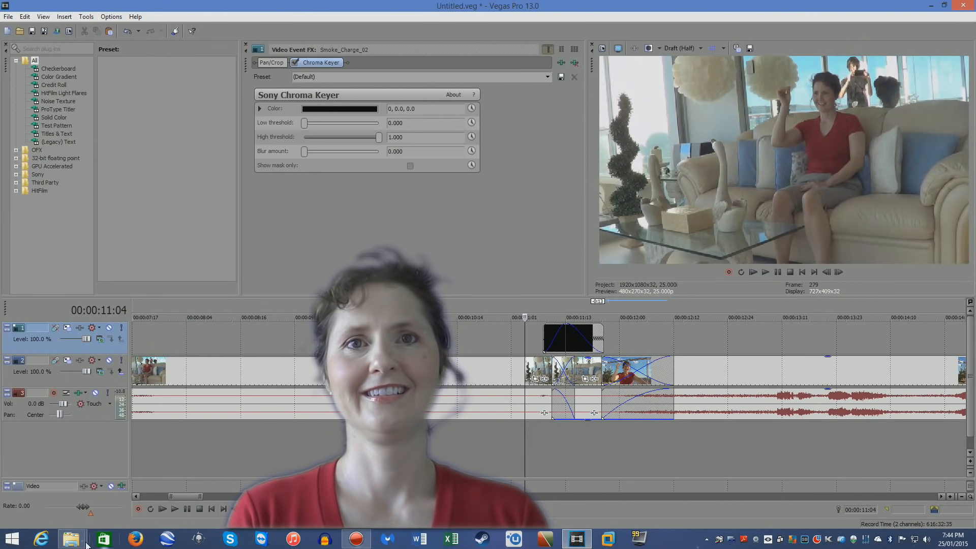
- Add Explosion_Far.wav from the Bonus_Sound_FX folder to a new audio track beneath the smoke transition and play it
{"action": "mouse_move", "coordinate": [71, 538]}
{"action": "mouse_move", "coordinate": [94, 481]}
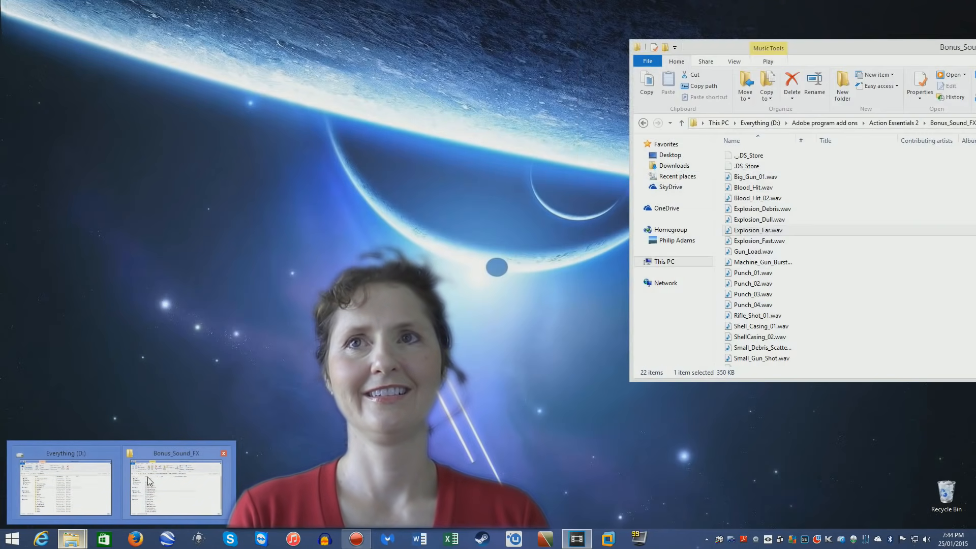
{"action": "left_click", "coordinate": [176, 487]}
{"action": "left_click_drag", "start_coordinate": [742, 233], "coordinate": [544, 440]}
{"action": "key", "text": "space"}
{"action": "key", "text": "space"}
{"action": "key", "text": "space"}
{"action": "key", "text": "space"}
{"action": "left_click", "coordinate": [502, 446]}
{"action": "key", "text": "space"}
{"action": "key", "text": "space"}
- Shift the explosion sound slightly later to start at about 00:00:11:04, play the transition, and lower the sound's gain
{"action": "left_click_drag", "start_coordinate": [541, 441], "coordinate": [550, 441]}
{"action": "left_click", "coordinate": [507, 441]}
{"action": "key", "text": "space"}
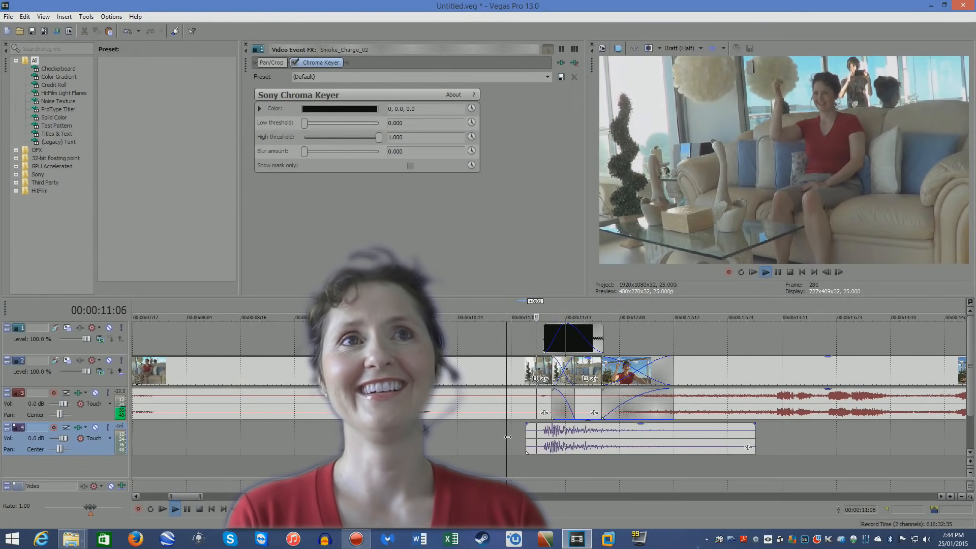
{"action": "key", "text": "space"}
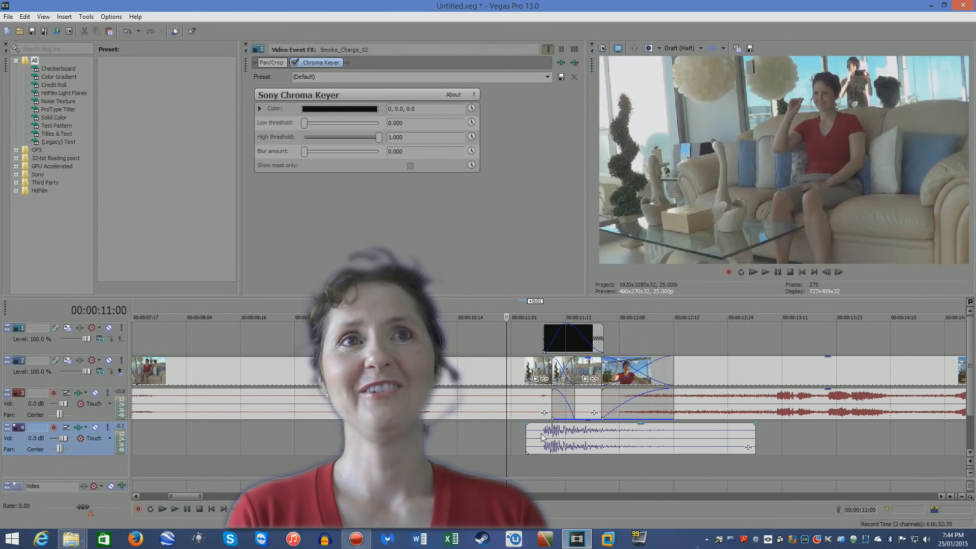
{"action": "left_click_drag", "start_coordinate": [640, 425], "coordinate": [640, 435]}
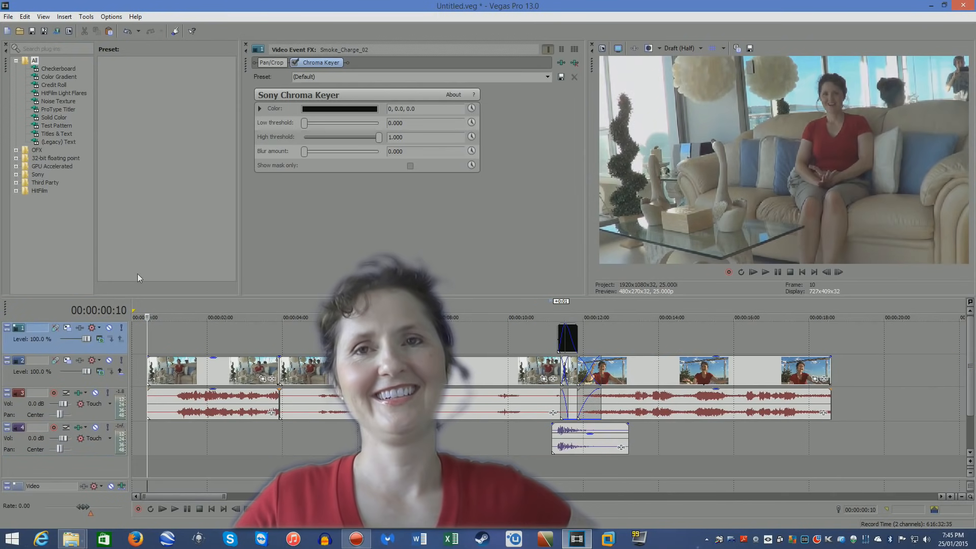
- Open the project's file commands
{"action": "left_click", "coordinate": [8, 16]}
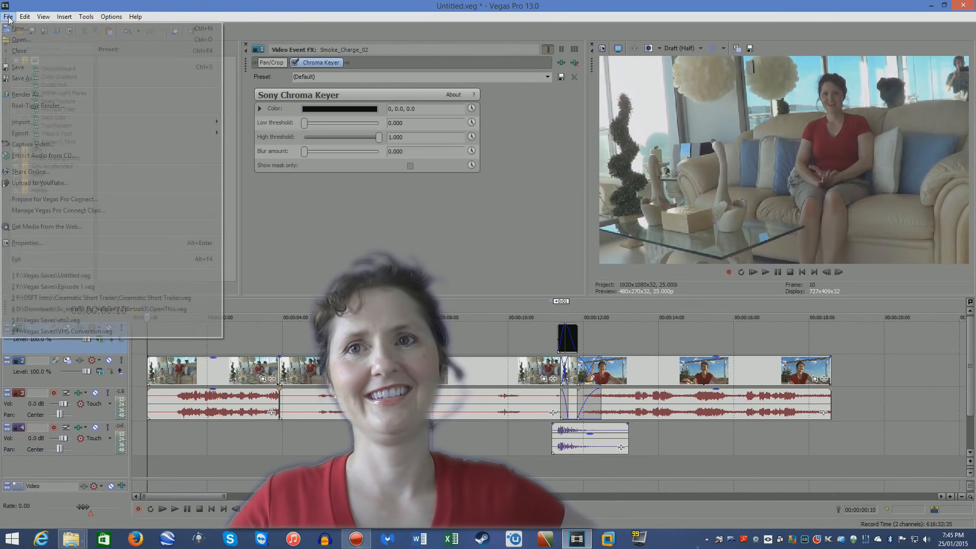